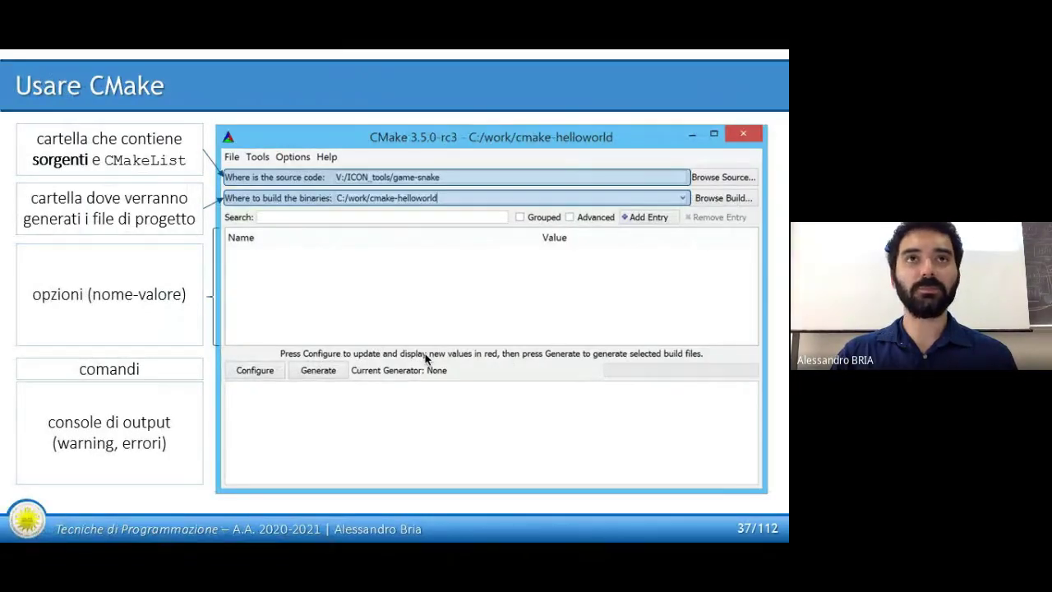
# Leave the 'Using CMake' slide for the Ubuntu 14.04 virtual machine's login screen.
pyautogui.hotkey('ctrl', 'Right')
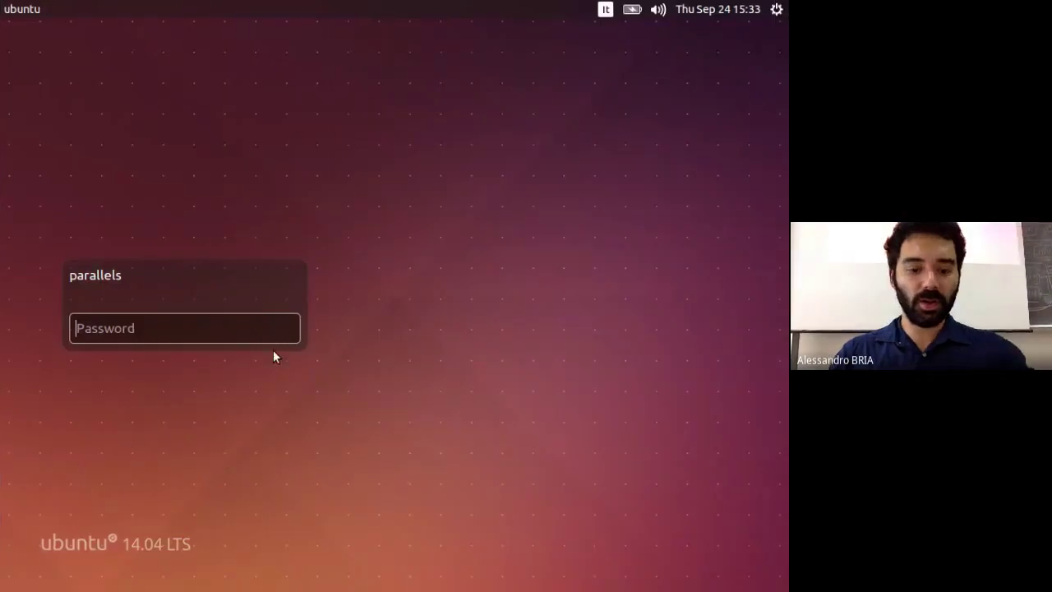
# Log in to the Ubuntu session with the account password.
pyautogui.press('Return')
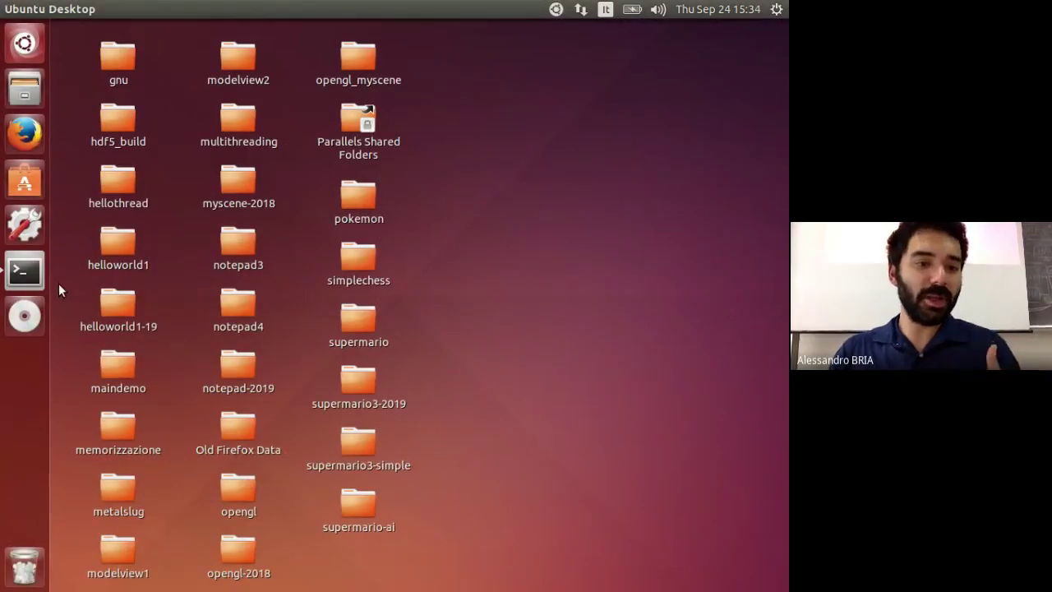
pyautogui.hotkey('ctrl', 'Left')
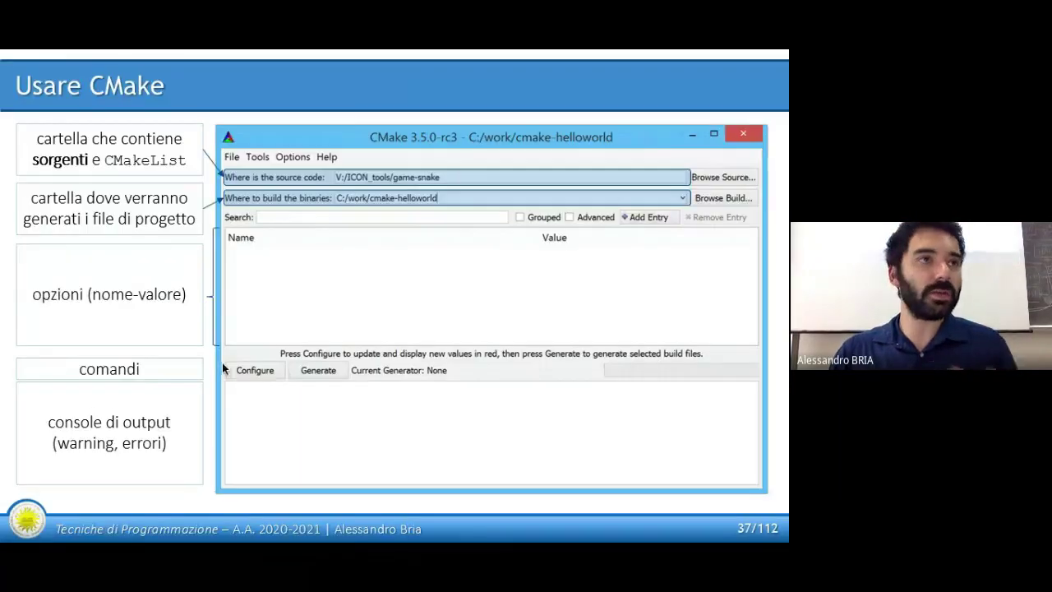
pyautogui.hotkey('ctrl', 'Right')
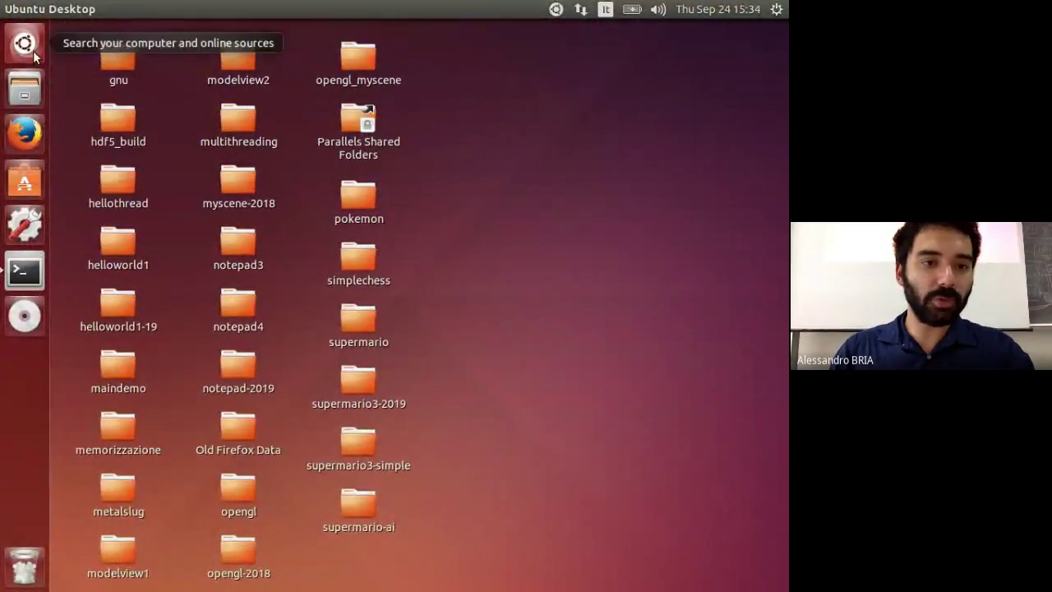
# Launch CMake GUI from a Terminal with 'cmake-gui &'.
pyautogui.click(23, 271)
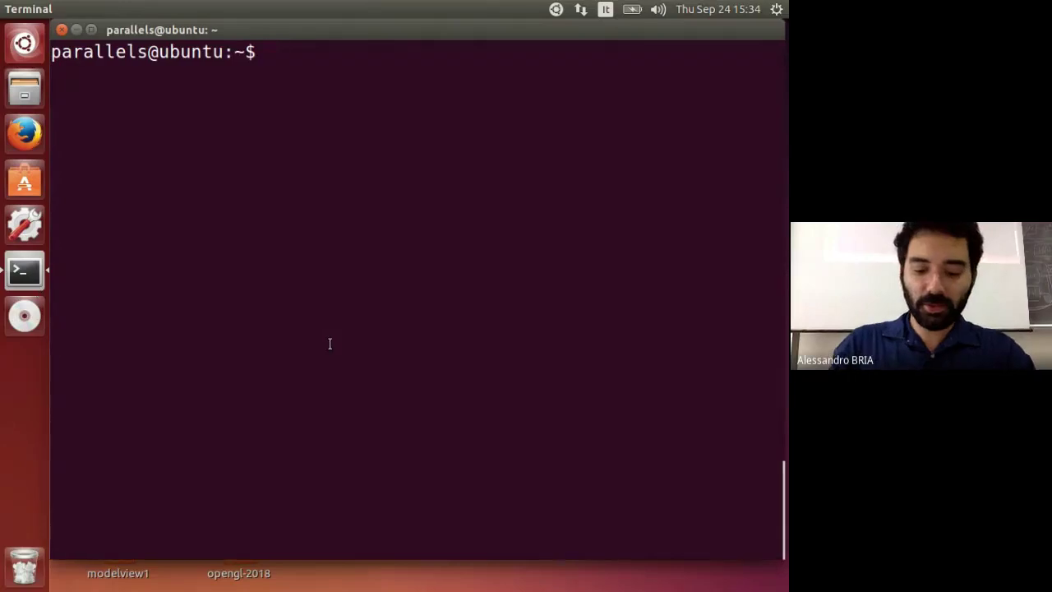
pyautogui.write('cmake-gui')
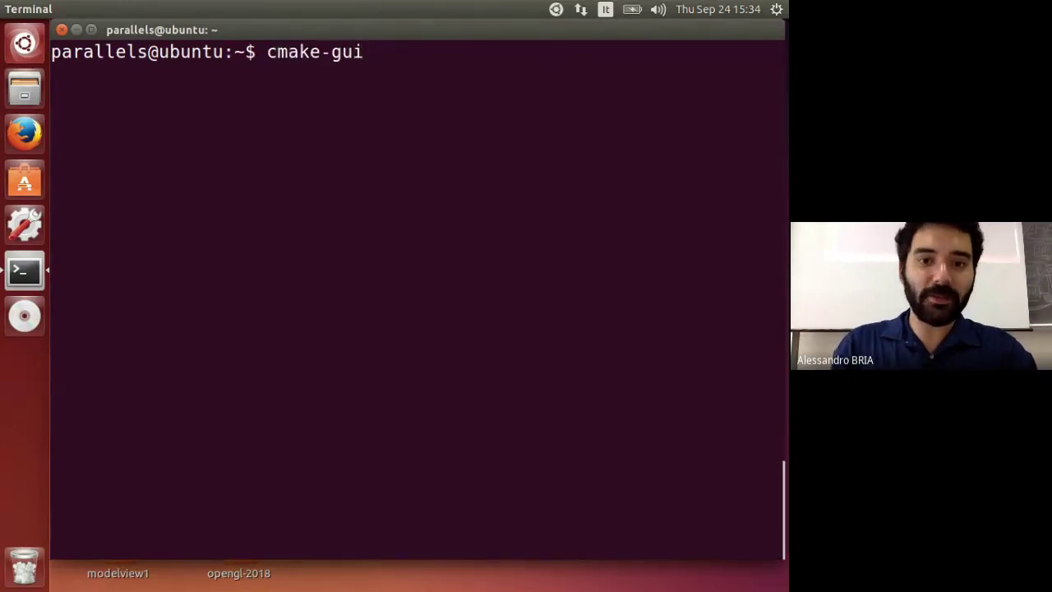
pyautogui.write(' &')
pyautogui.press('Return')
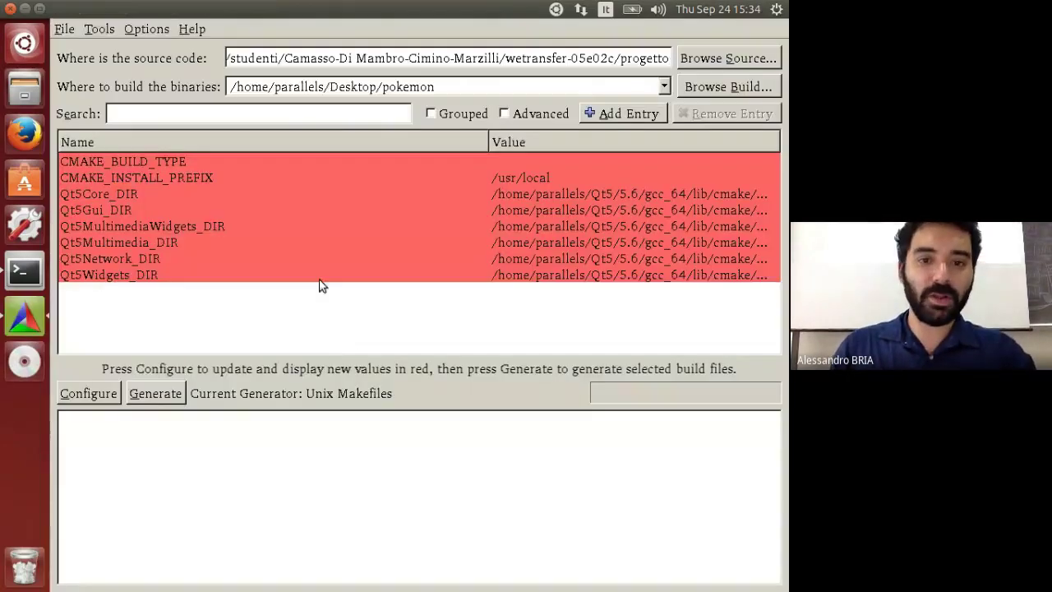
# Trim the build path to /home/parallels/Desktop/ by deleting the pokemon folder.
pyautogui.click(664, 86)
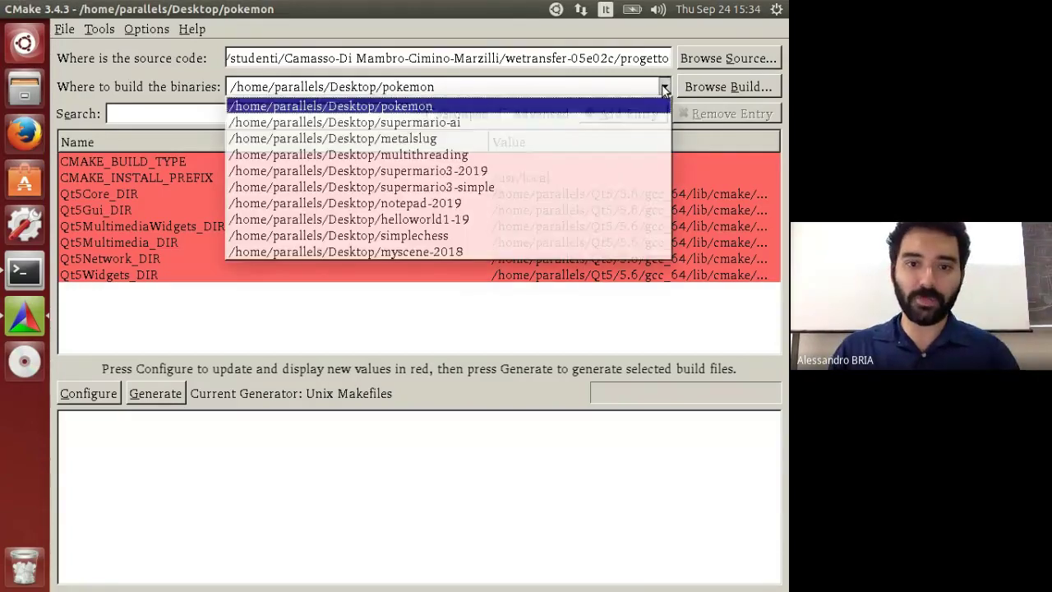
pyautogui.click(455, 89)
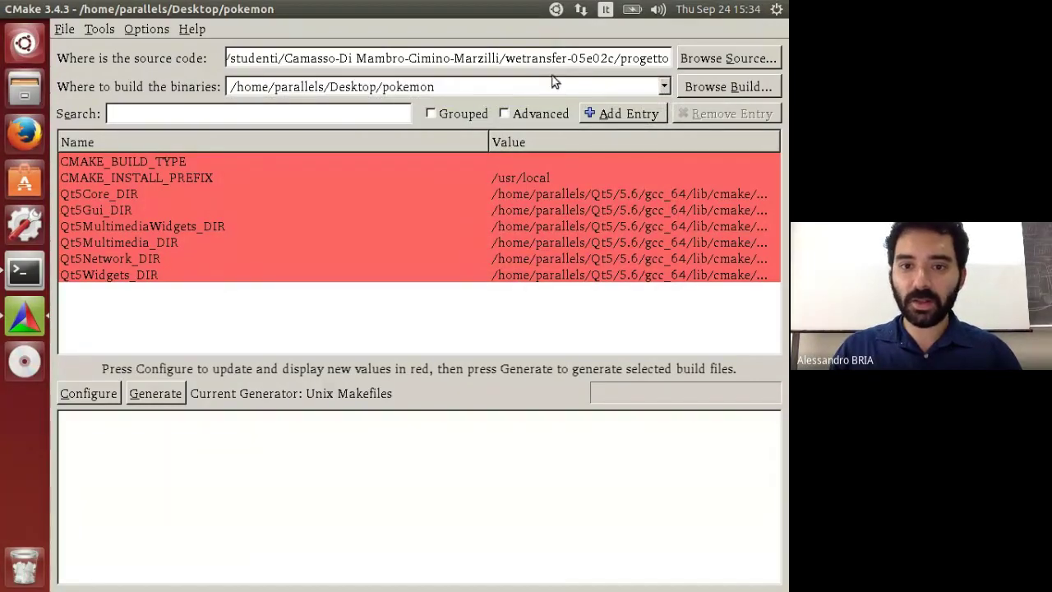
pyautogui.moveTo(433, 86); pyautogui.dragTo(383, 86)
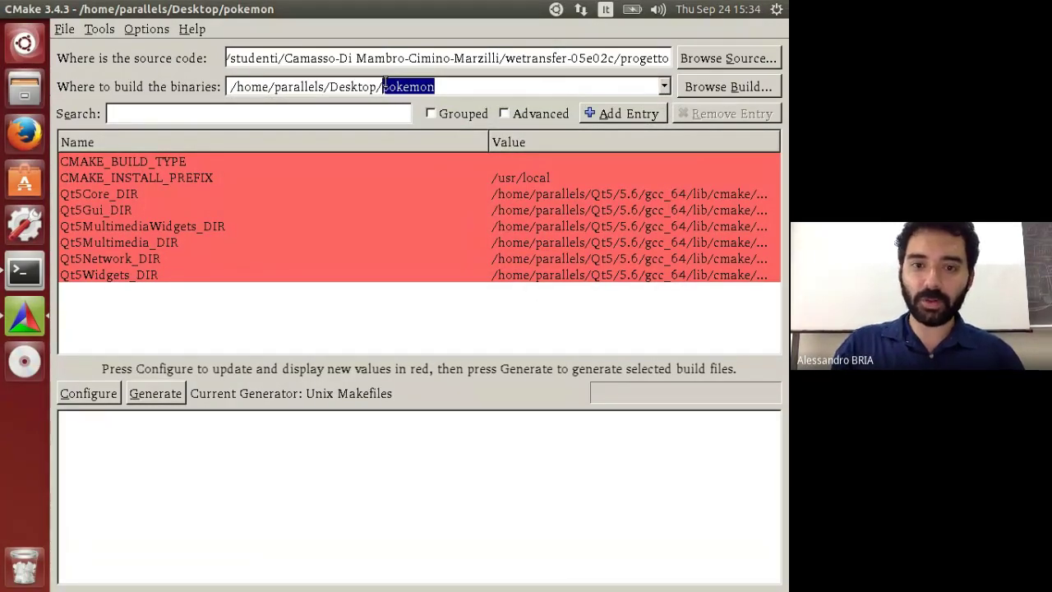
pyautogui.press('BackSpace')
pyautogui.press('Escape')
# Shorten the source path to /media/psf/Home before browsing for the source.
pyautogui.moveTo(666, 57); pyautogui.dragTo(341, 60)
pyautogui.press('BackSpace')
pyautogui.write('Dri')
pyautogui.click(338, 58)
pyautogui.press('BackSpace')
pyautogui.press('BackSpace')
pyautogui.press('BackSpace')
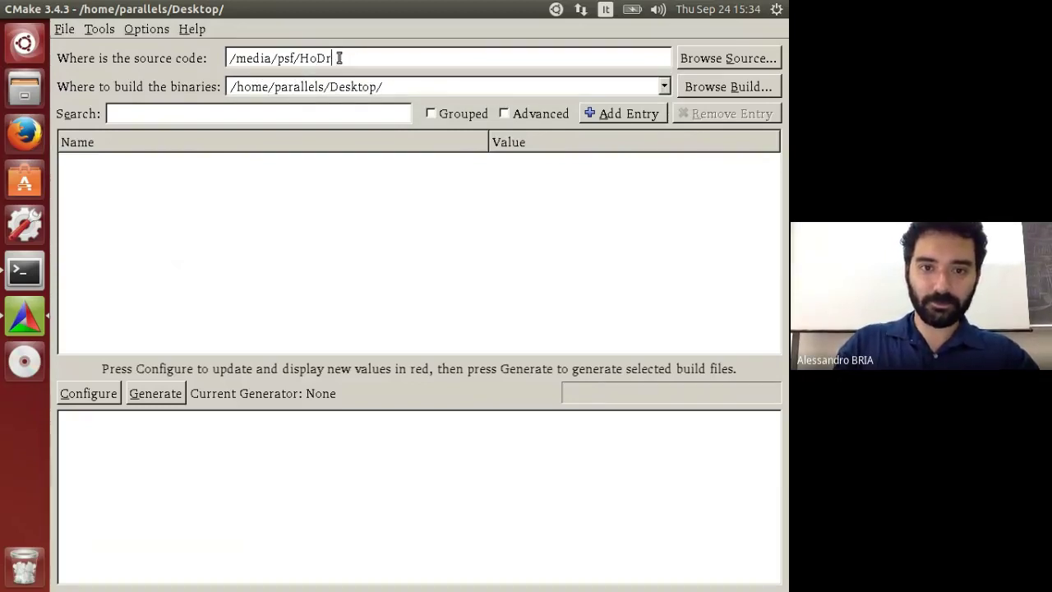
pyautogui.press('Delete')
pyautogui.press('Delete')
pyautogui.press('Delete')
pyautogui.write('me')
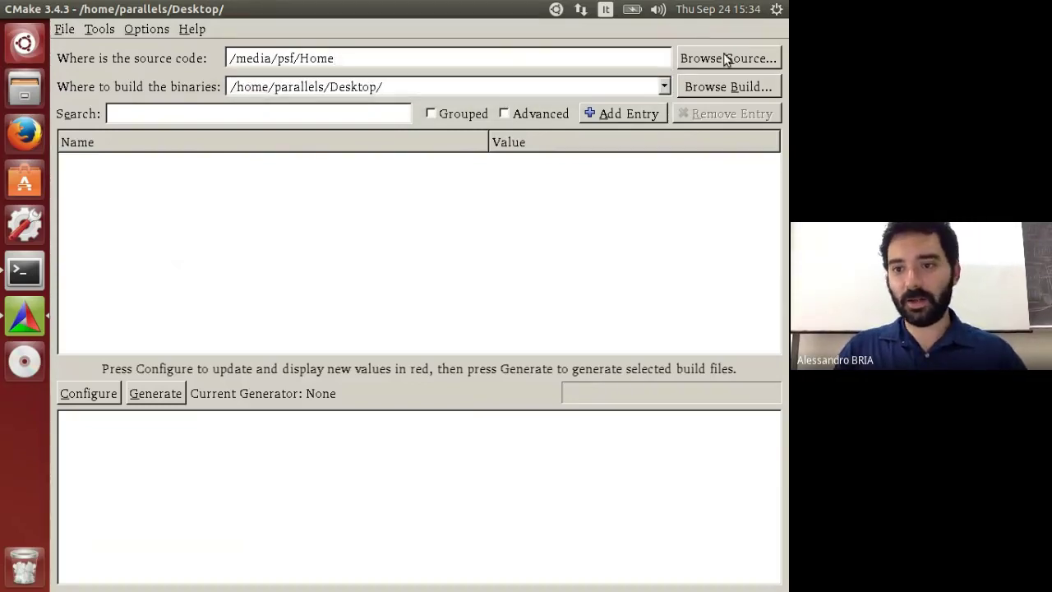
pyautogui.click(728, 58)
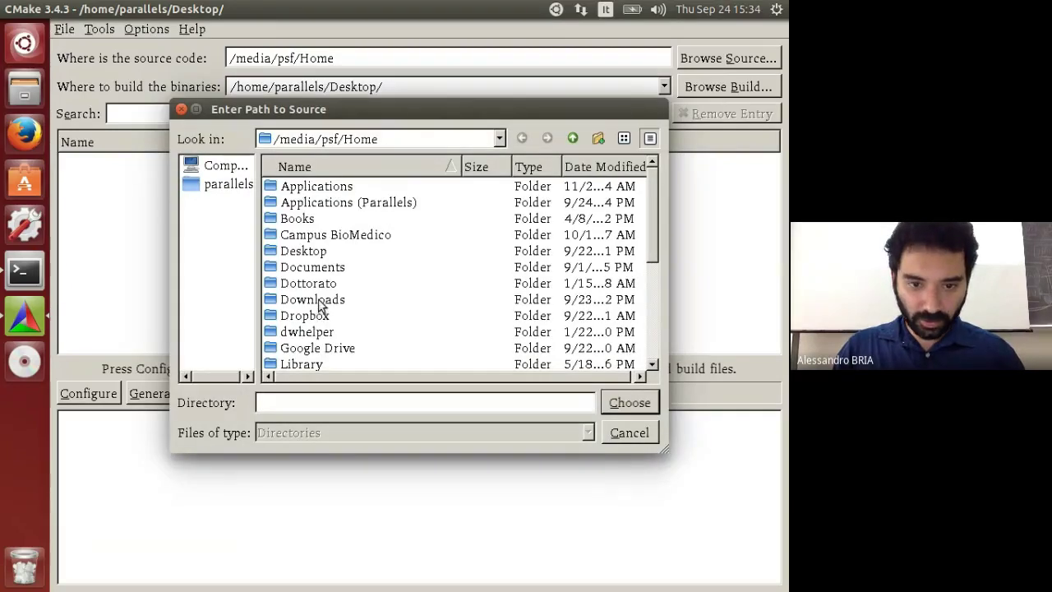
# Choose Google Drive > Classroom > course > Modulo A > cmake > cmake-helloworld as source folder.
pyautogui.doubleClick(318, 351)
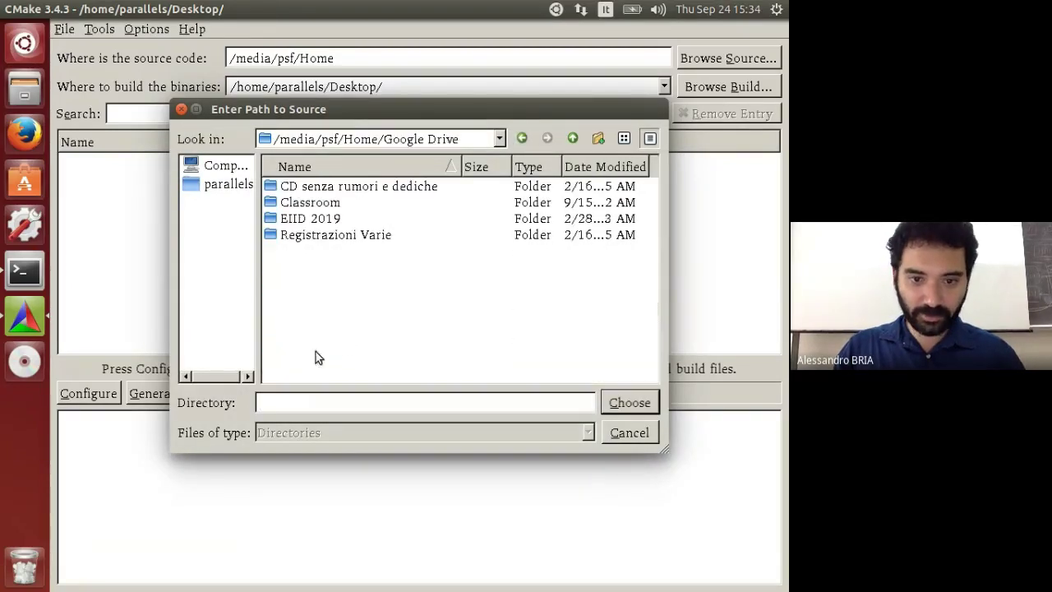
pyautogui.doubleClick(348, 203)
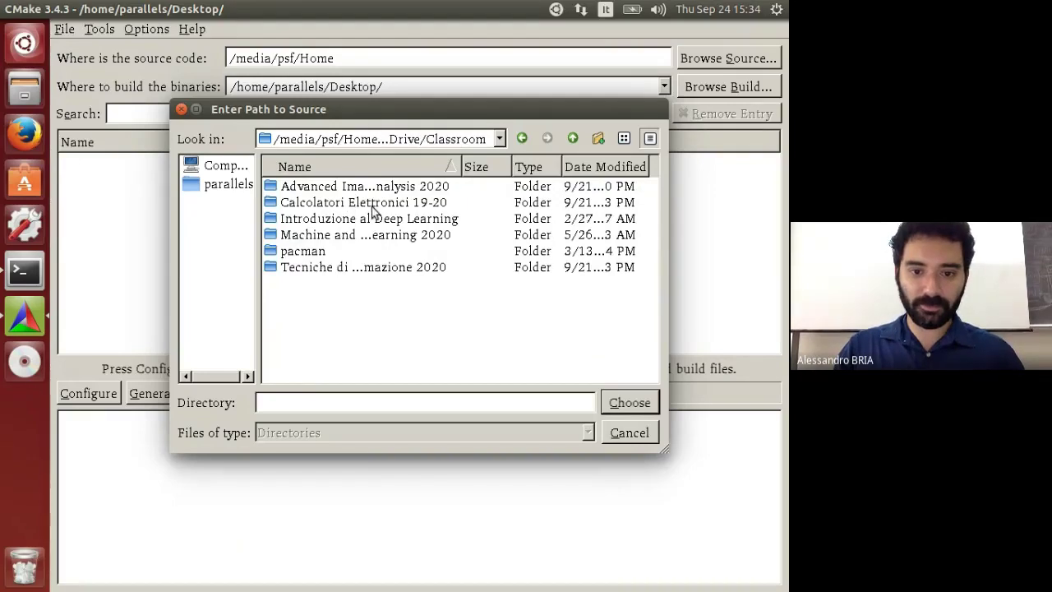
pyautogui.doubleClick(373, 265)
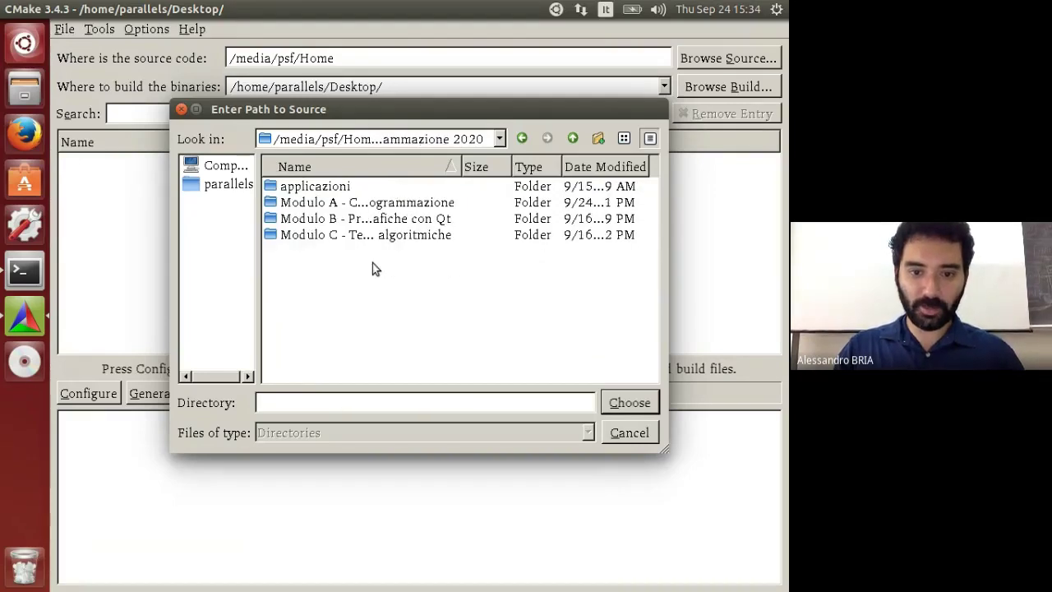
pyautogui.doubleClick(368, 215)
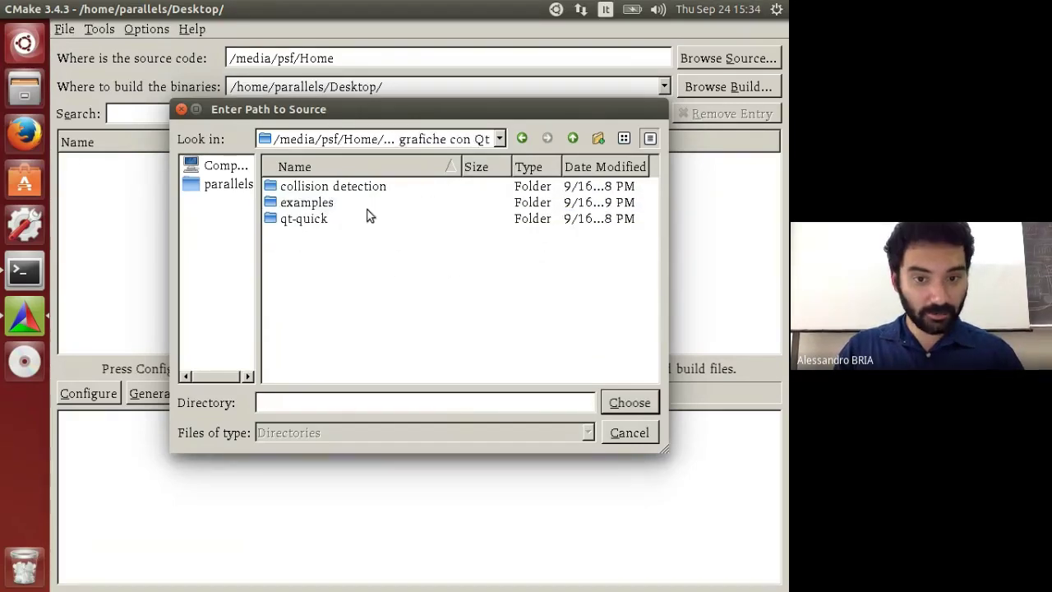
pyautogui.click(573, 138)
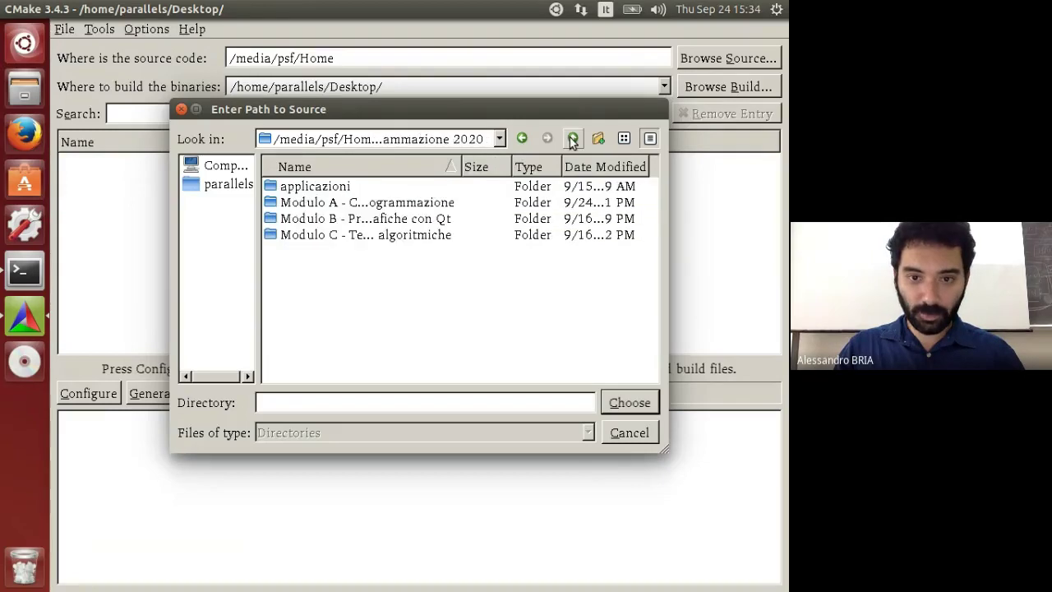
pyautogui.doubleClick(415, 203)
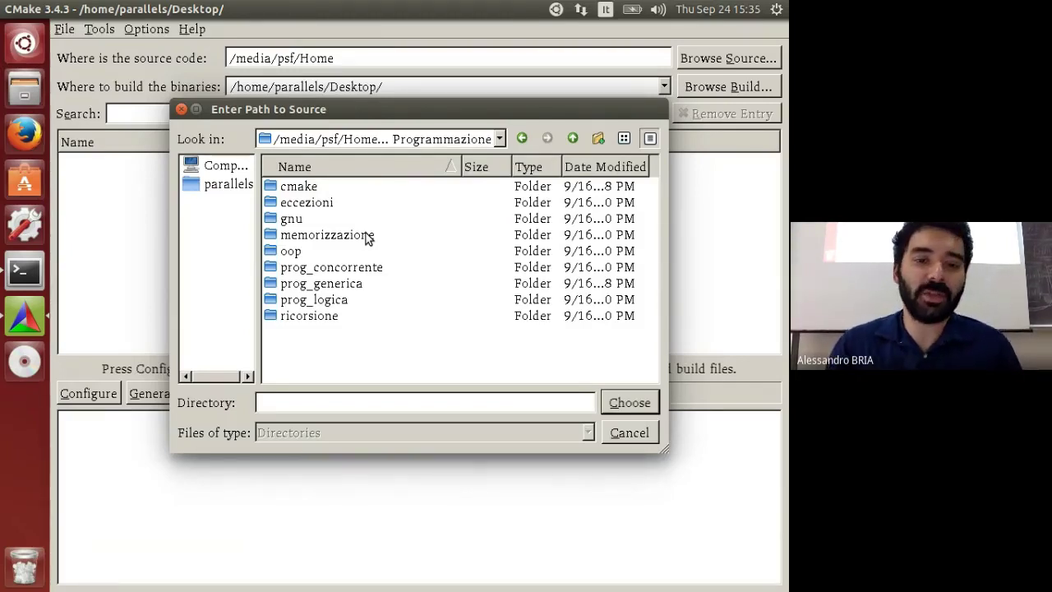
pyautogui.doubleClick(317, 187)
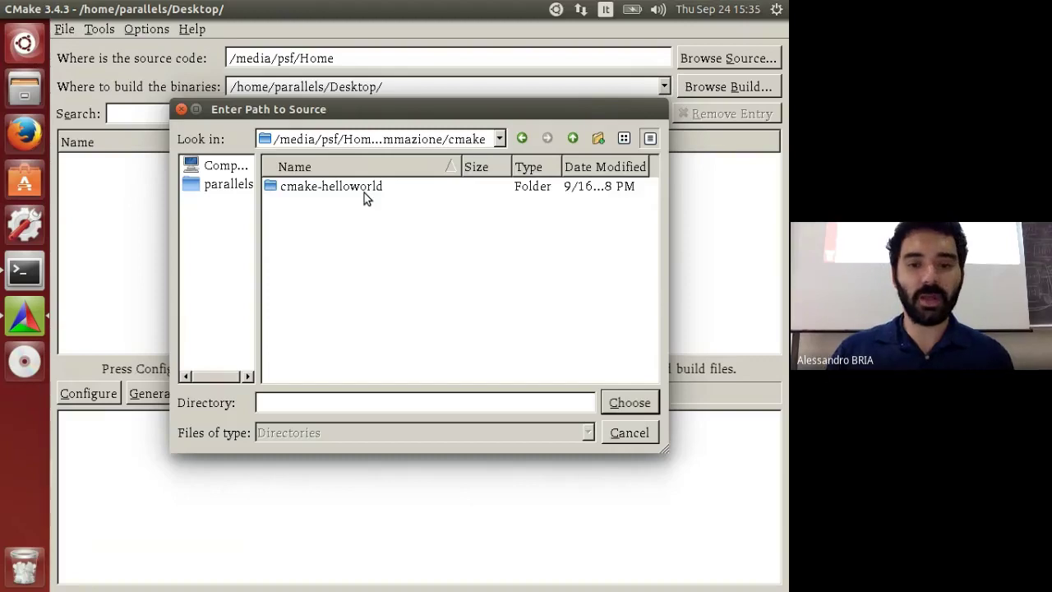
pyautogui.doubleClick(348, 187)
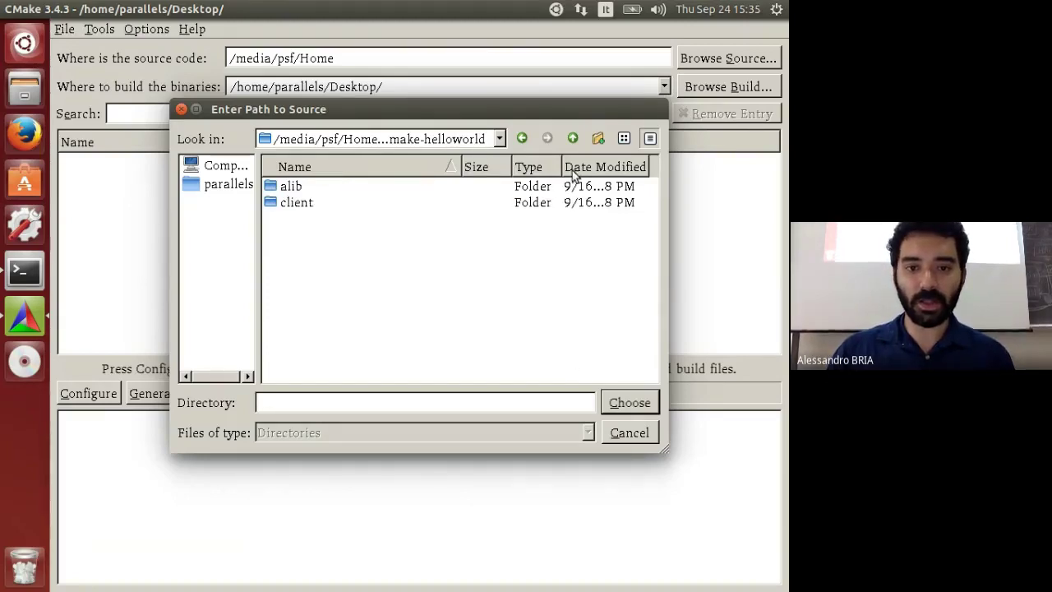
pyautogui.click(631, 403)
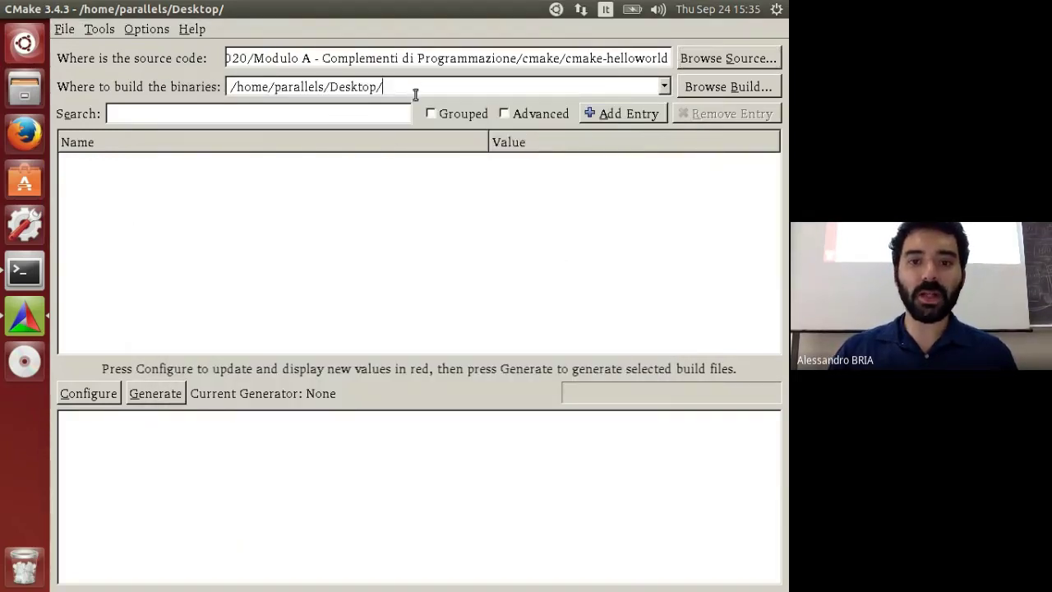
# Set the build folder to /home/parallels/Desktop/cmake-helloworld-build and start Configure.
pyautogui.write('cm')
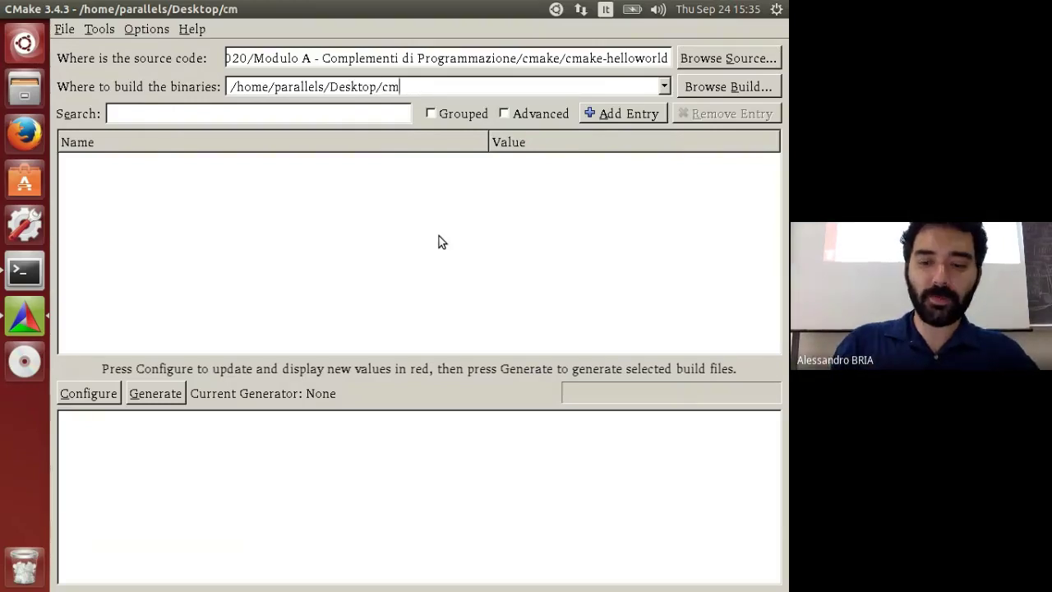
pyautogui.write('ake-helloworld-build')
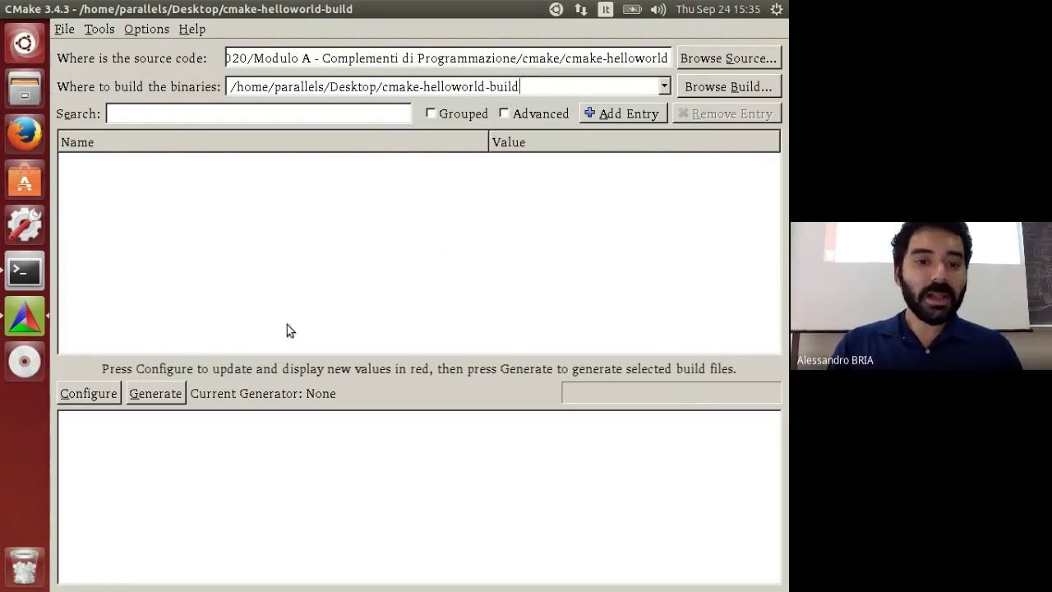
pyautogui.click(92, 396)
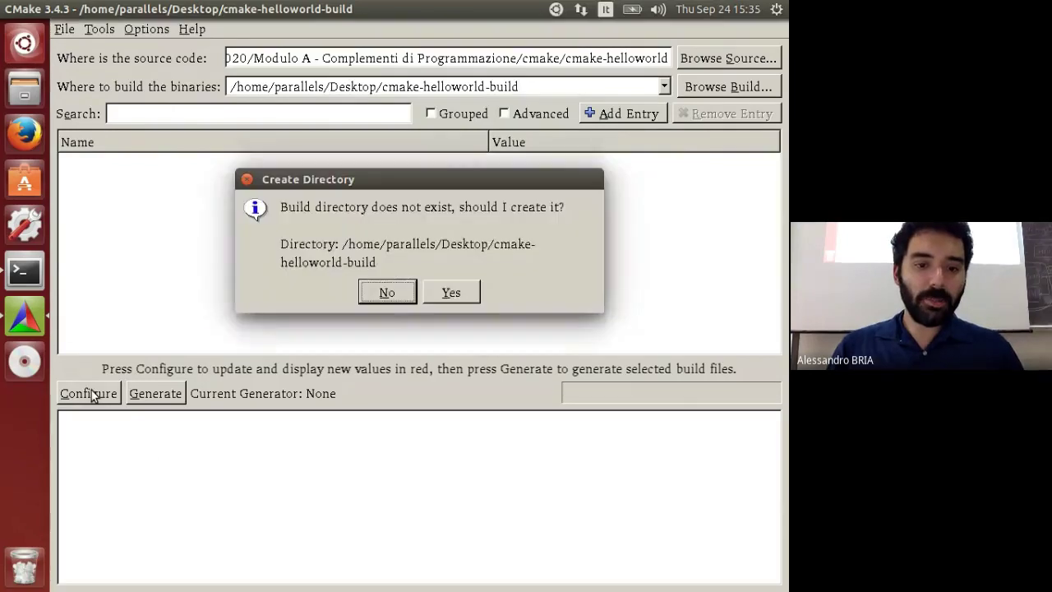
# Create the build directory and configure with Unix Makefiles and default native compilers.
pyautogui.click(463, 297)
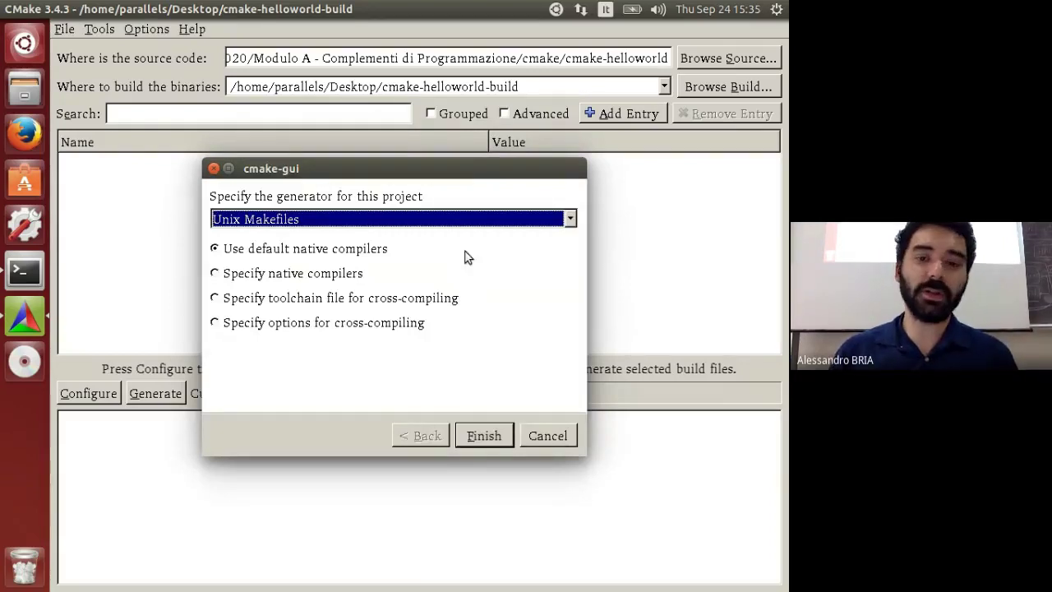
pyautogui.click(460, 220)
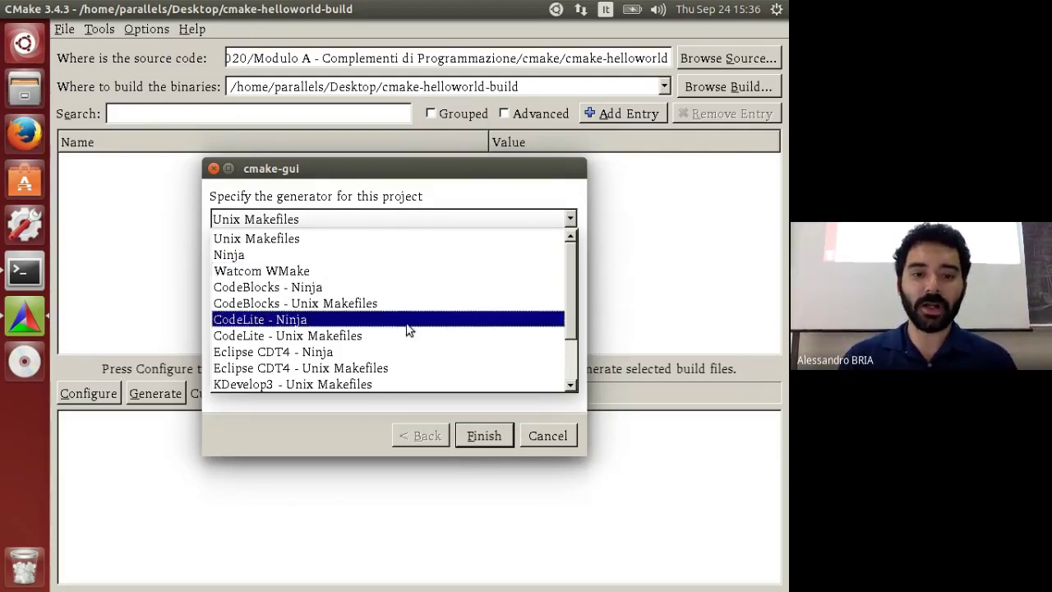
pyautogui.scroll(-2, 406, 333)
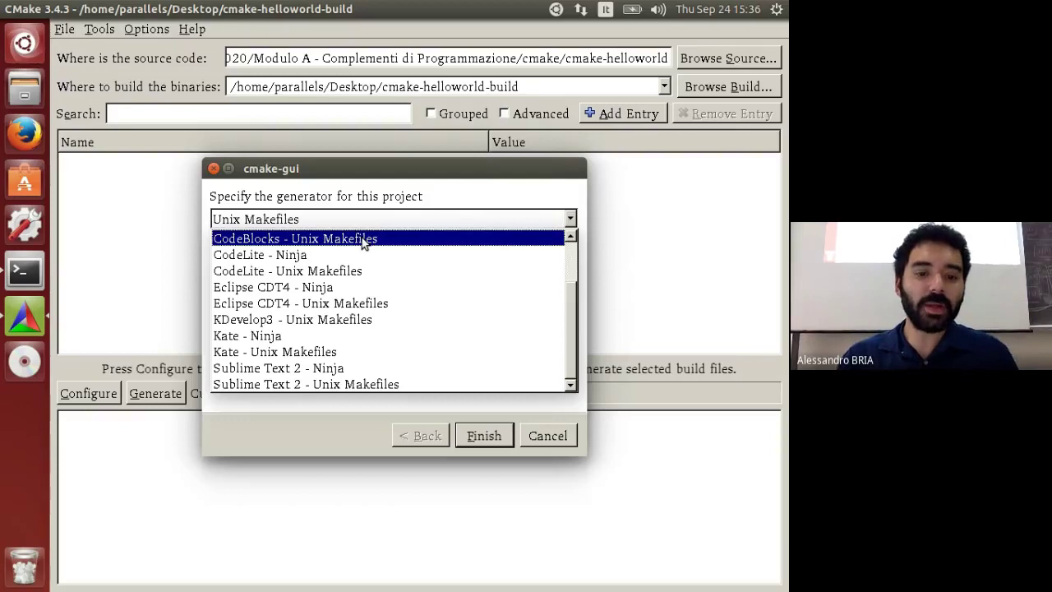
pyautogui.scroll(2, 340, 287)
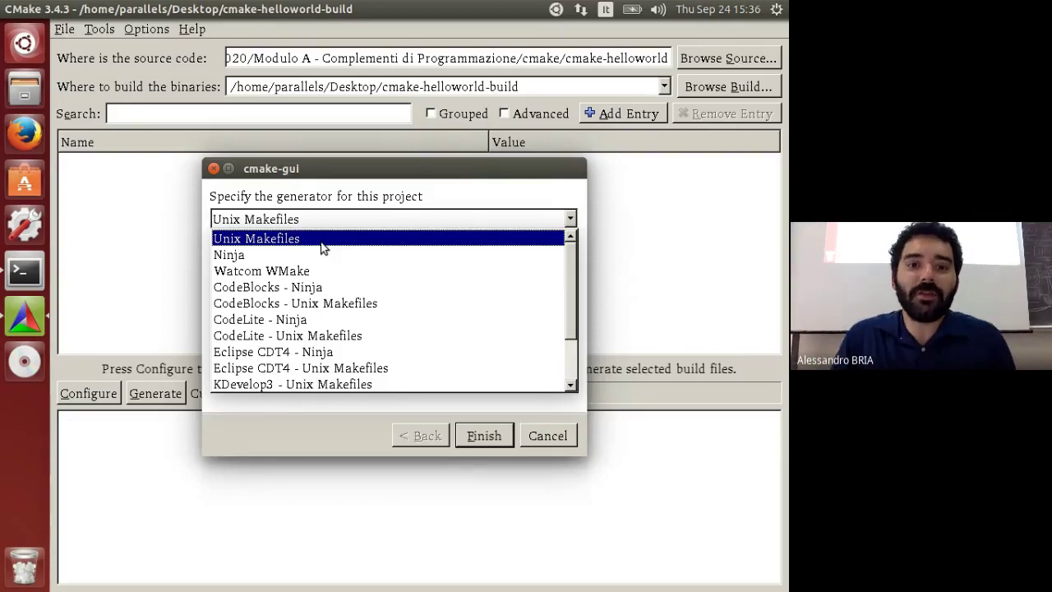
pyautogui.click(338, 239)
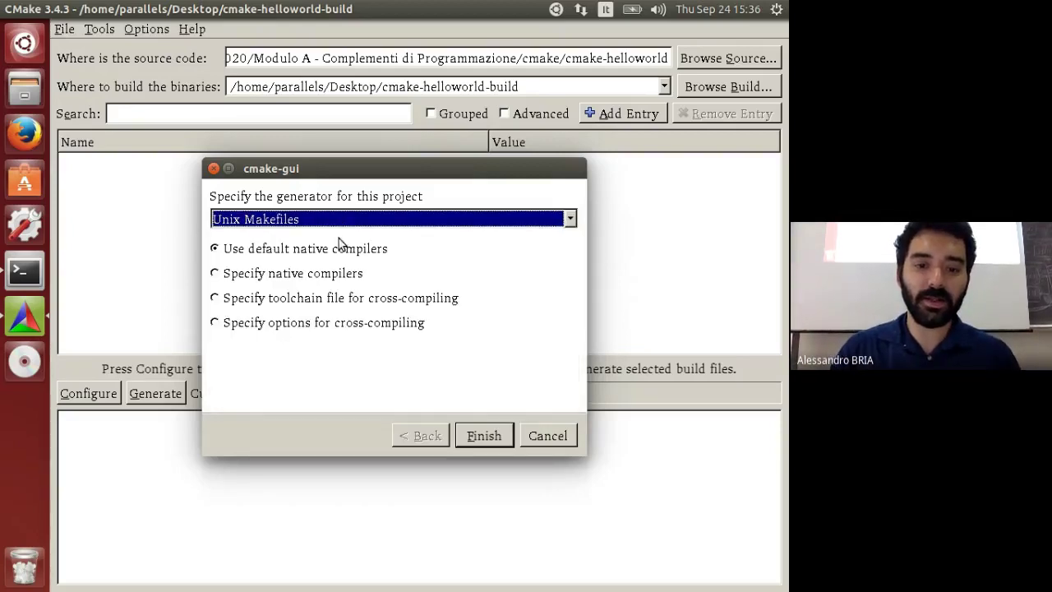
pyautogui.click(482, 436)
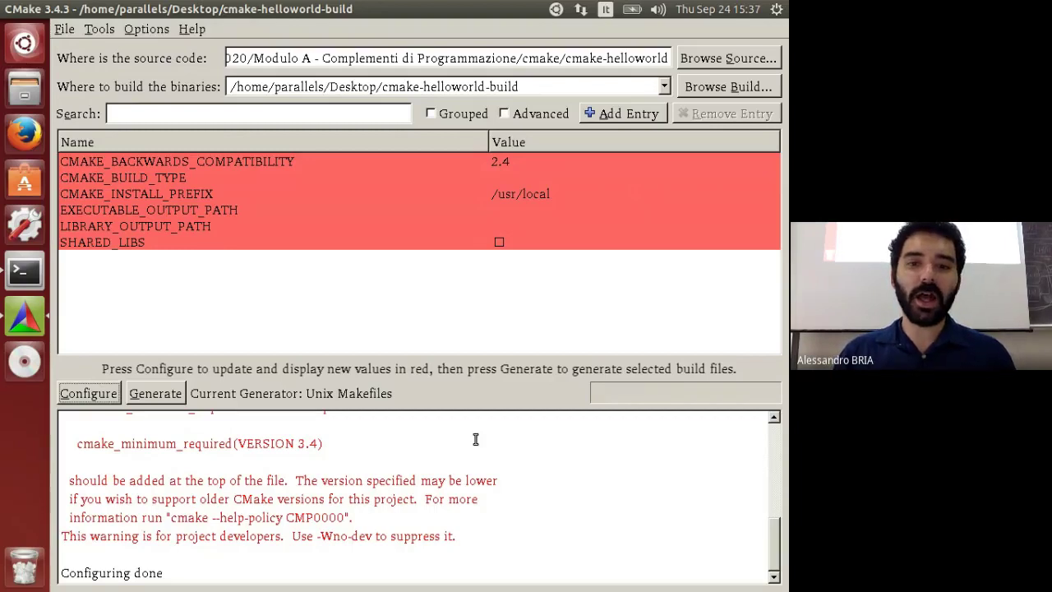
# Keep CMAKE_INSTALL_PREFIX at /usr/local and SHARED_LIBS off, then generate the Makefiles.
pyautogui.moveTo(553, 196)
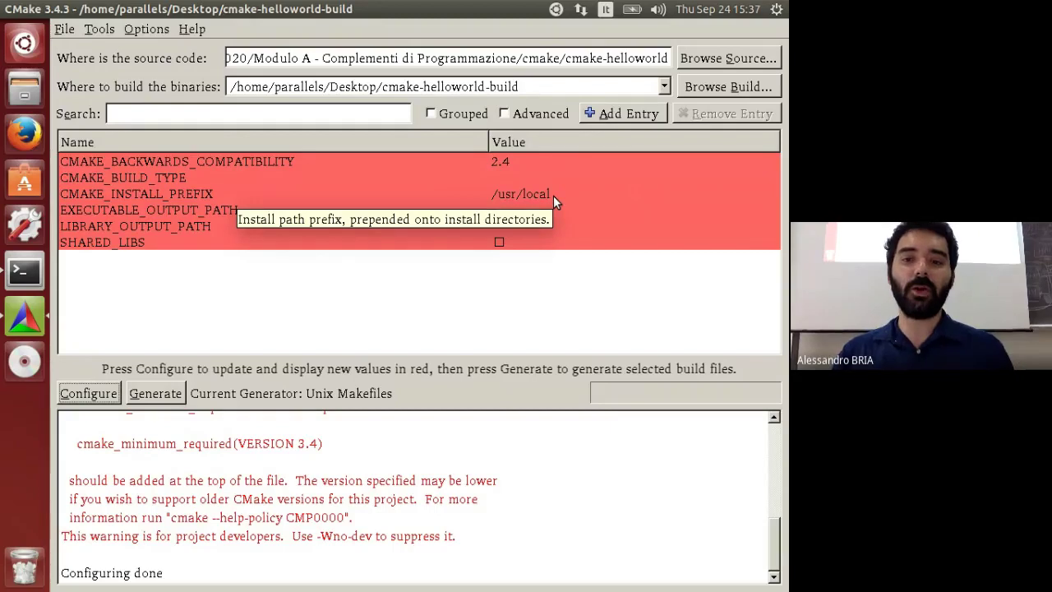
pyautogui.click(554, 195)
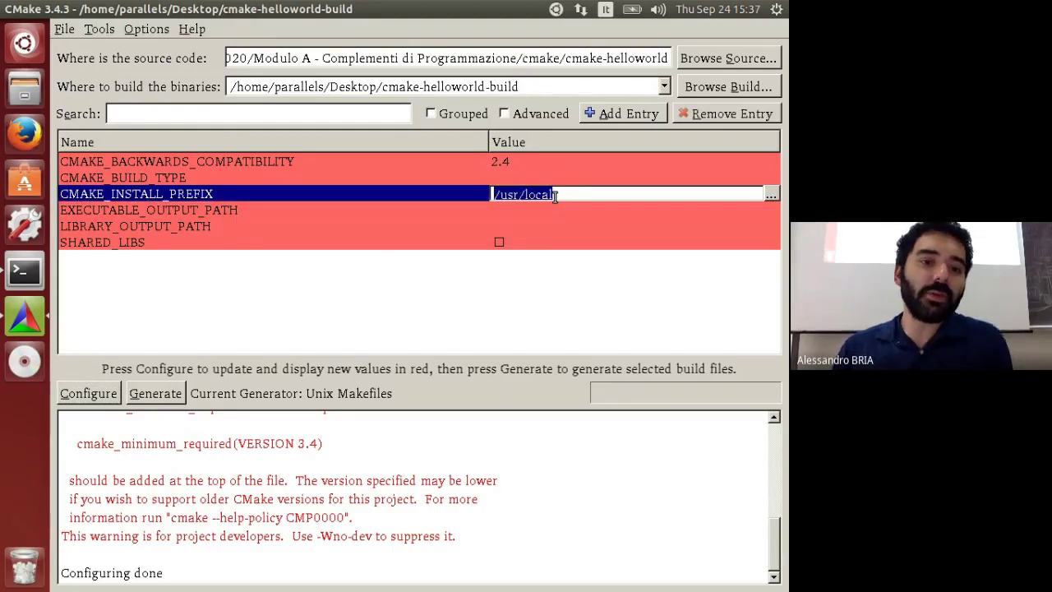
pyautogui.click(508, 258)
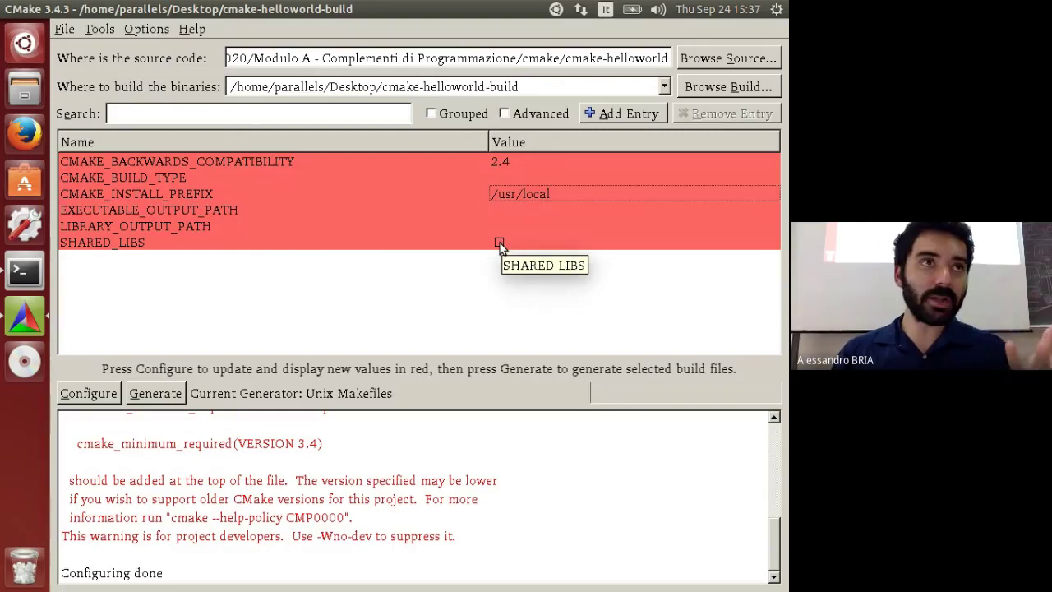
pyautogui.click(499, 243)
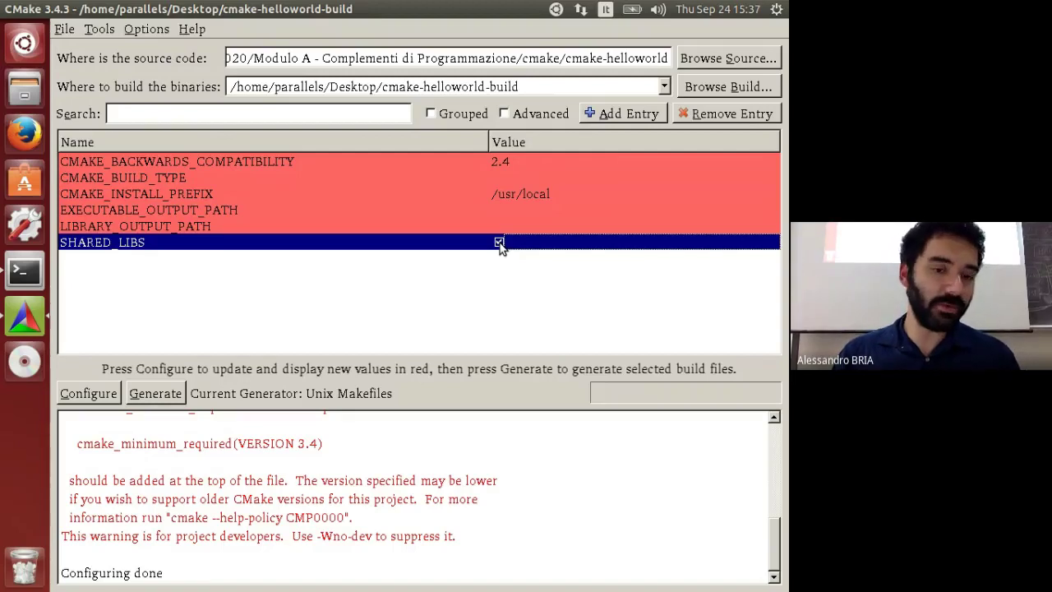
pyautogui.click(499, 243)
pyautogui.click(495, 283)
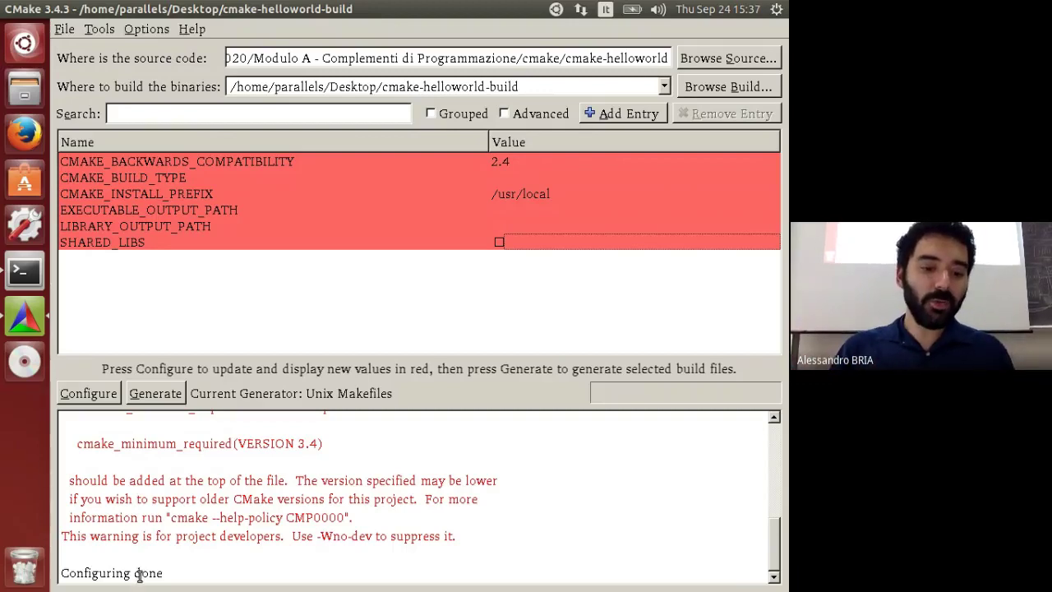
pyautogui.click(155, 401)
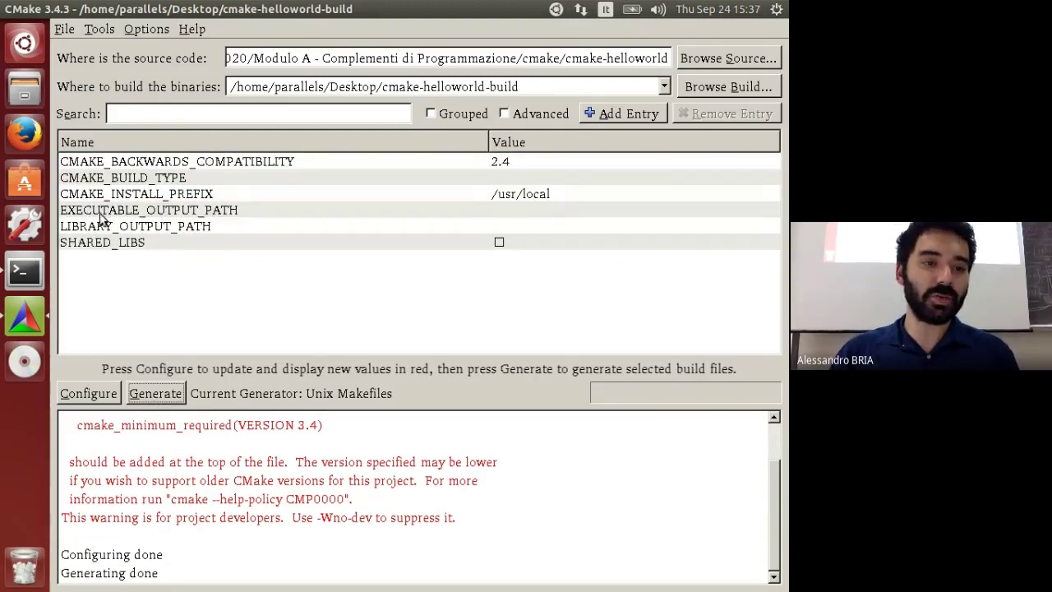
pyautogui.click(28, 95)
# Browse the generated cmake-helloworld-build folder, its client subfolder and the Makefile.
pyautogui.click(280, 318)
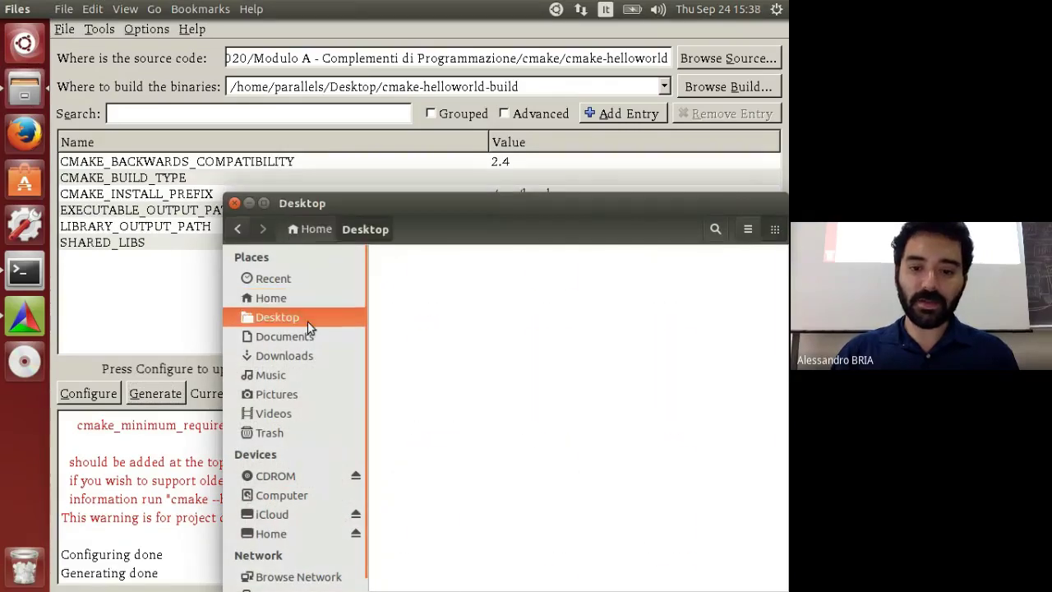
pyautogui.doubleClick(433, 276)
pyautogui.moveTo(489, 207); pyautogui.dragTo(384, 115)
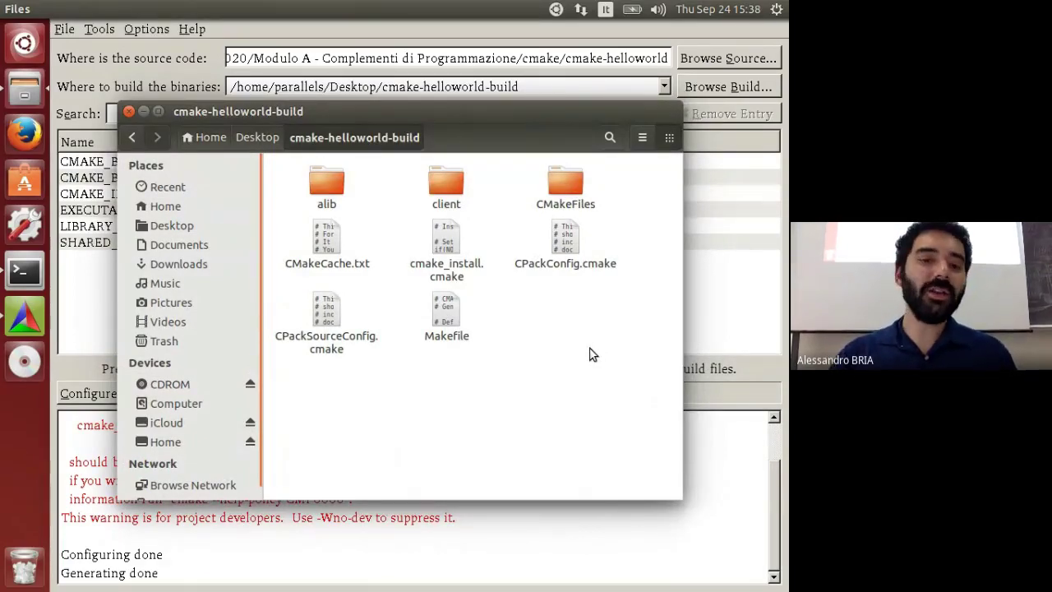
pyautogui.doubleClick(440, 187)
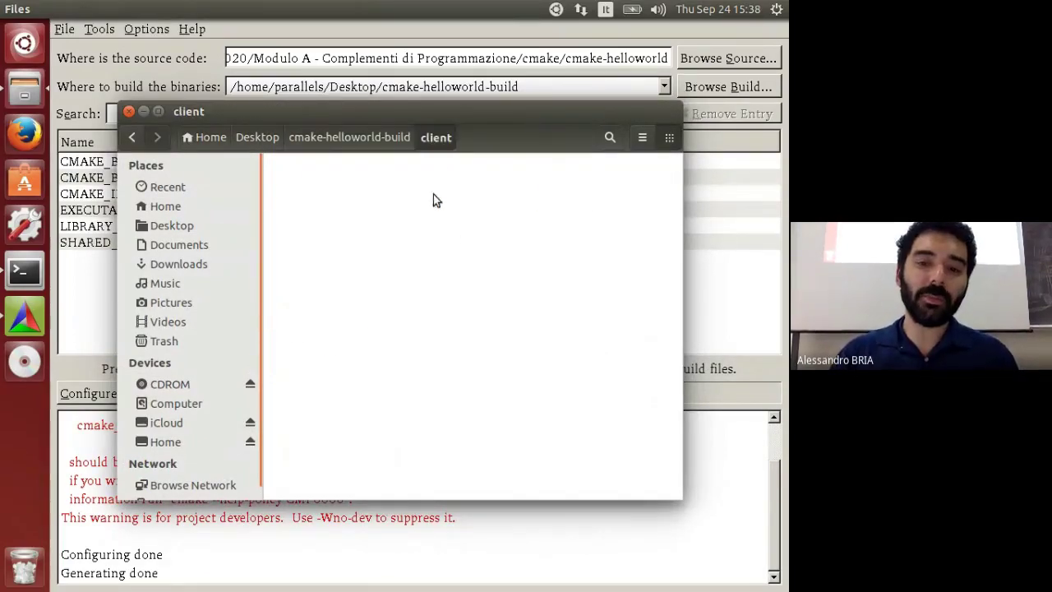
pyautogui.click(135, 137)
pyautogui.click(519, 380)
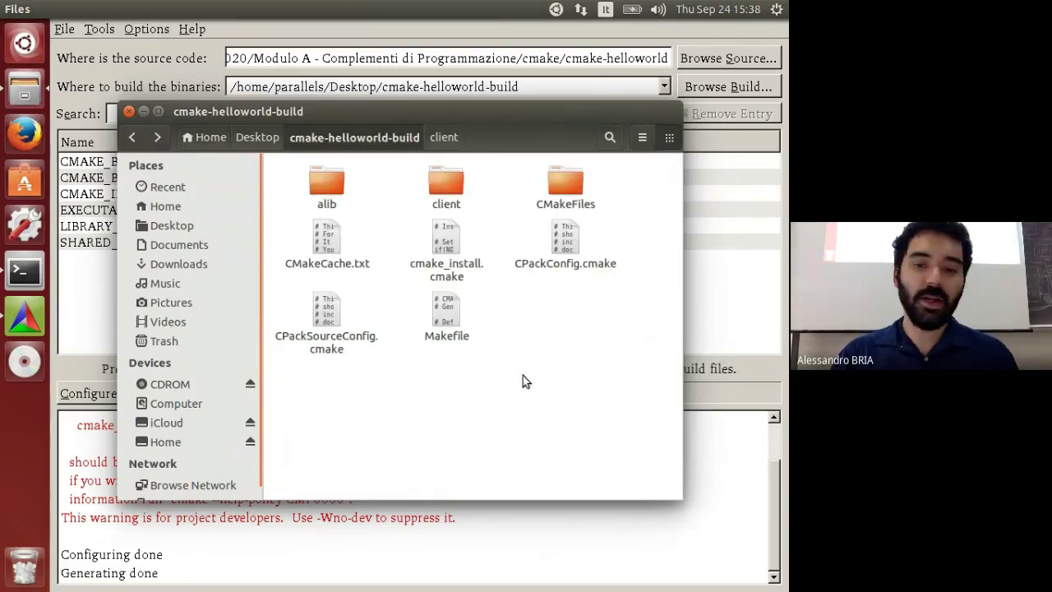
pyautogui.click(446, 312)
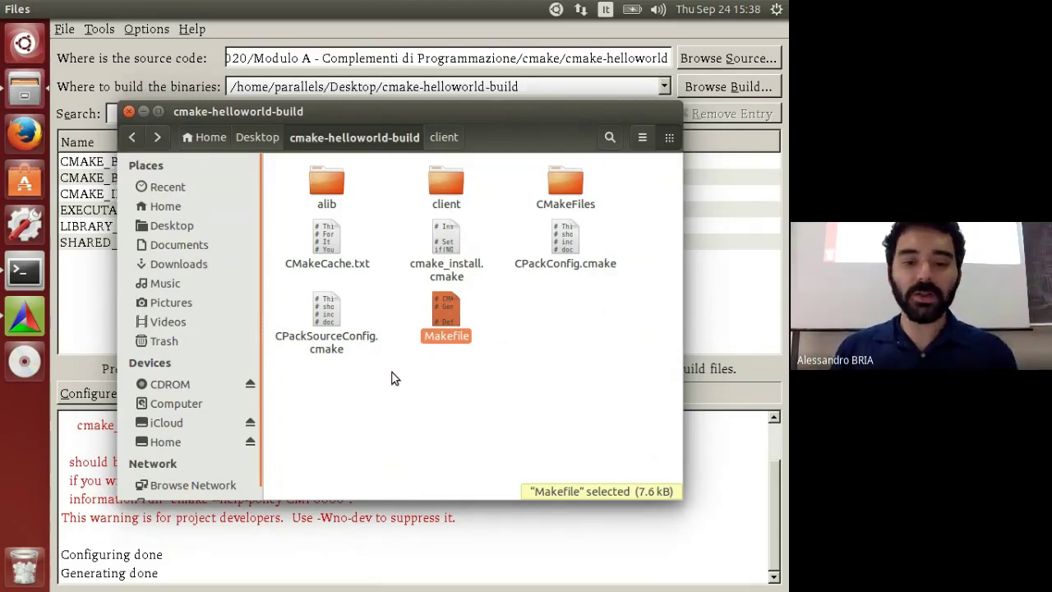
pyautogui.click(23, 274)
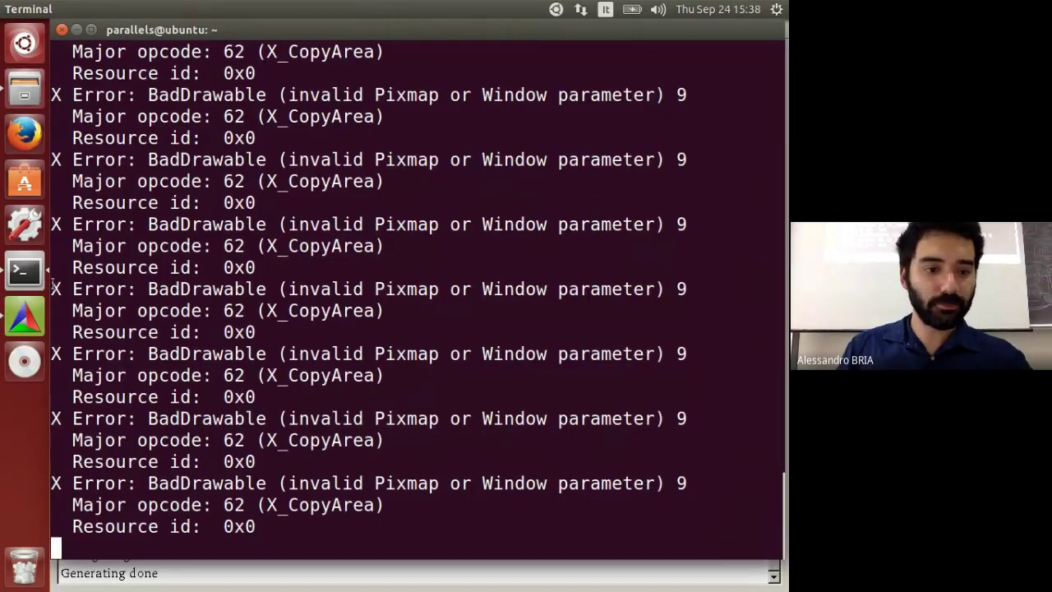
# Open a new Terminal in Desktop/cmake-helloworld-build.
pyautogui.rightClick(29, 273)
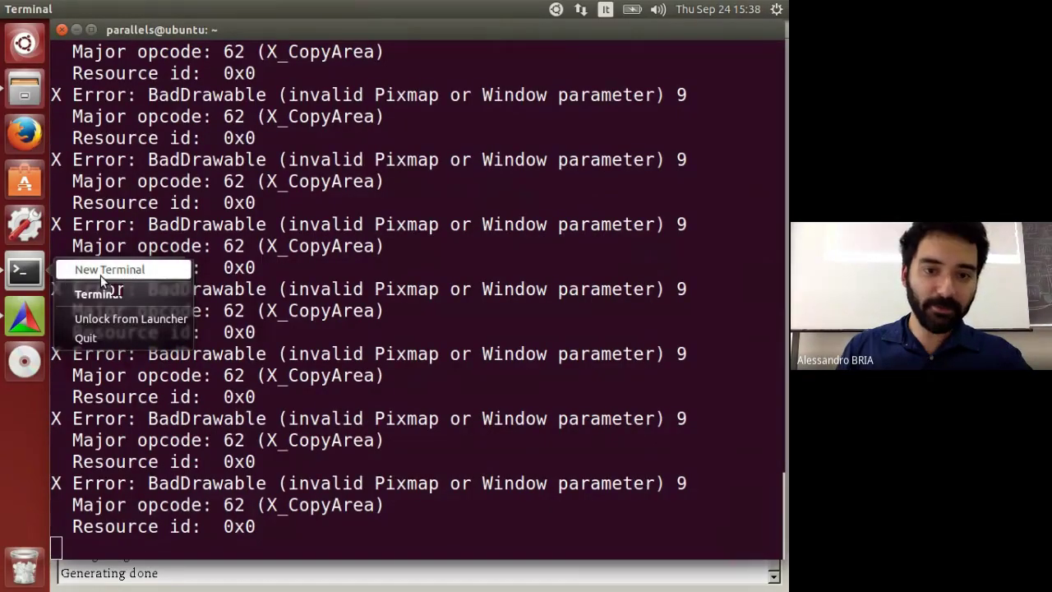
pyautogui.click(101, 273)
pyautogui.write('cd Desktop/cmake-helloworld-build/')
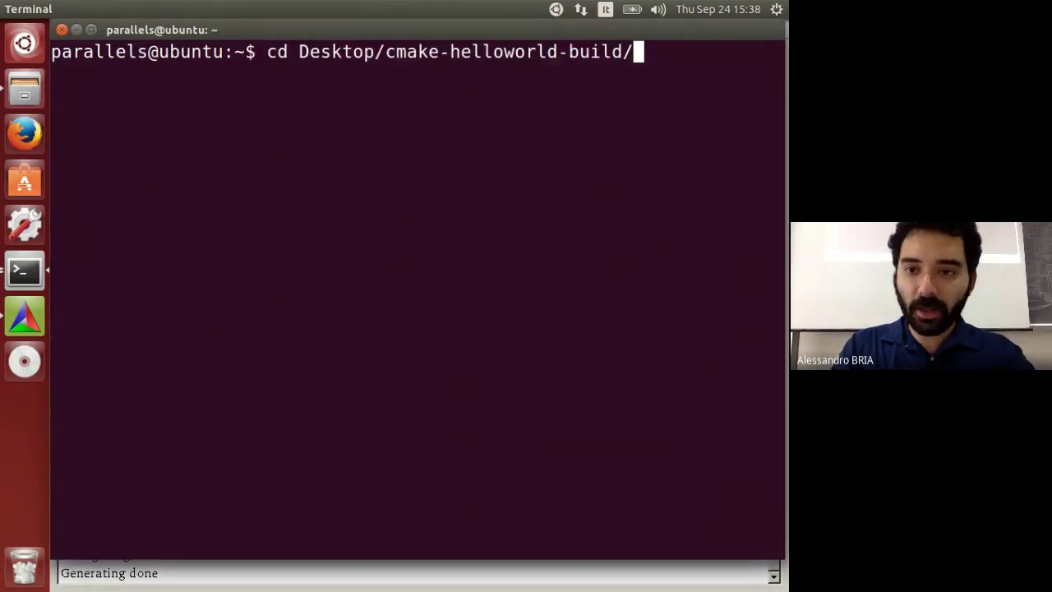
pyautogui.press('Return')
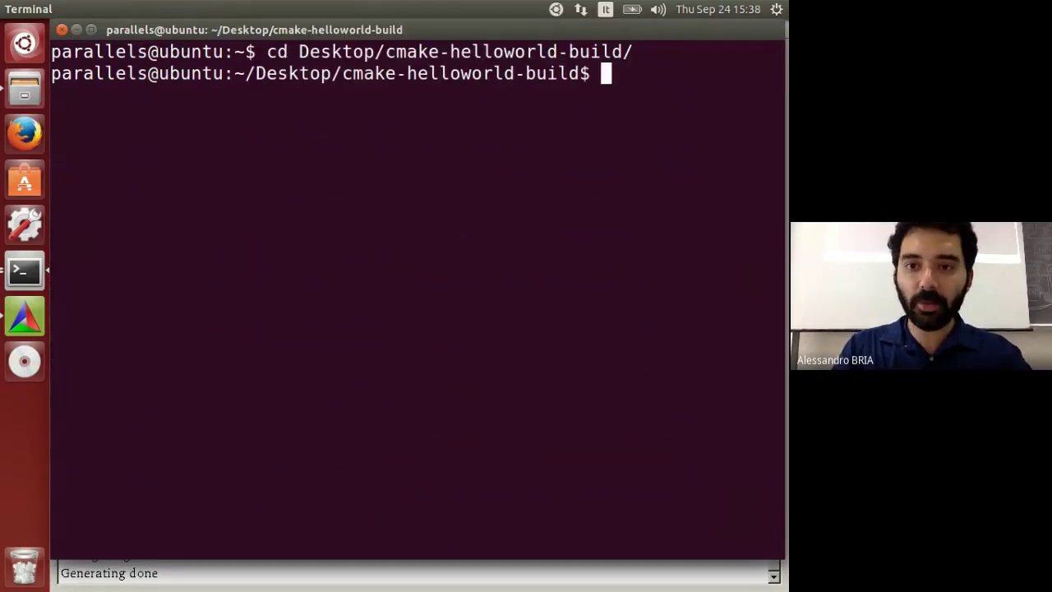
# Run make to build libalib.a and the client executable, then list the folder.
pyautogui.write('make')
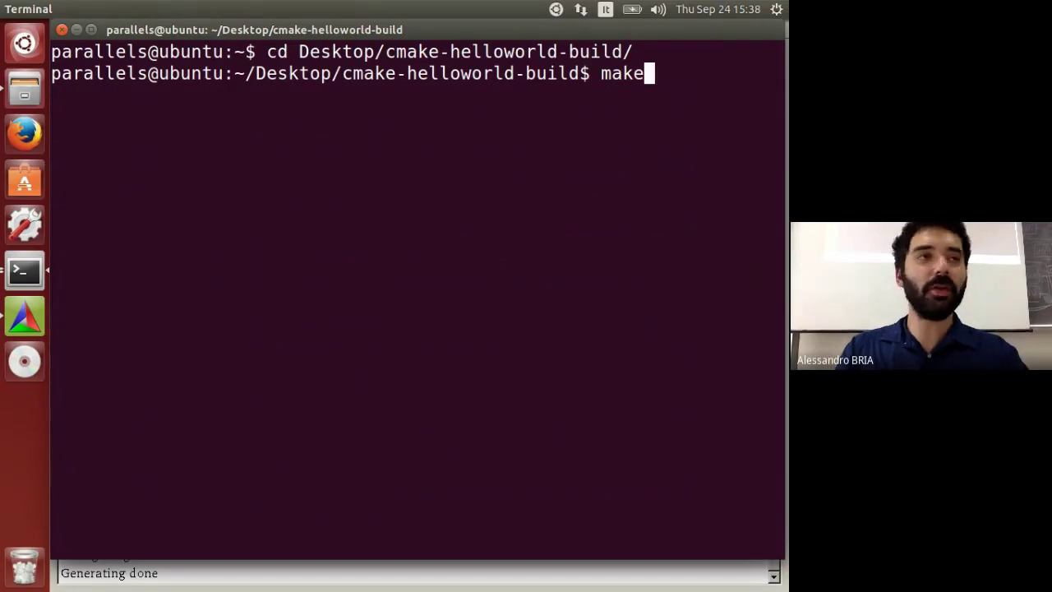
pyautogui.press('Return')
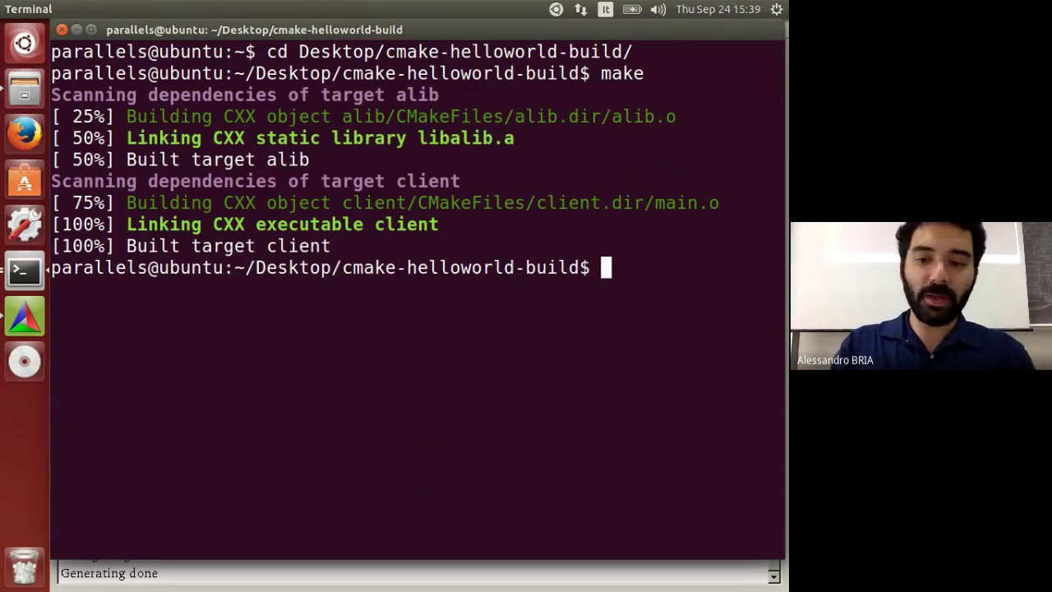
pyautogui.write('ls')
pyautogui.press('Return')
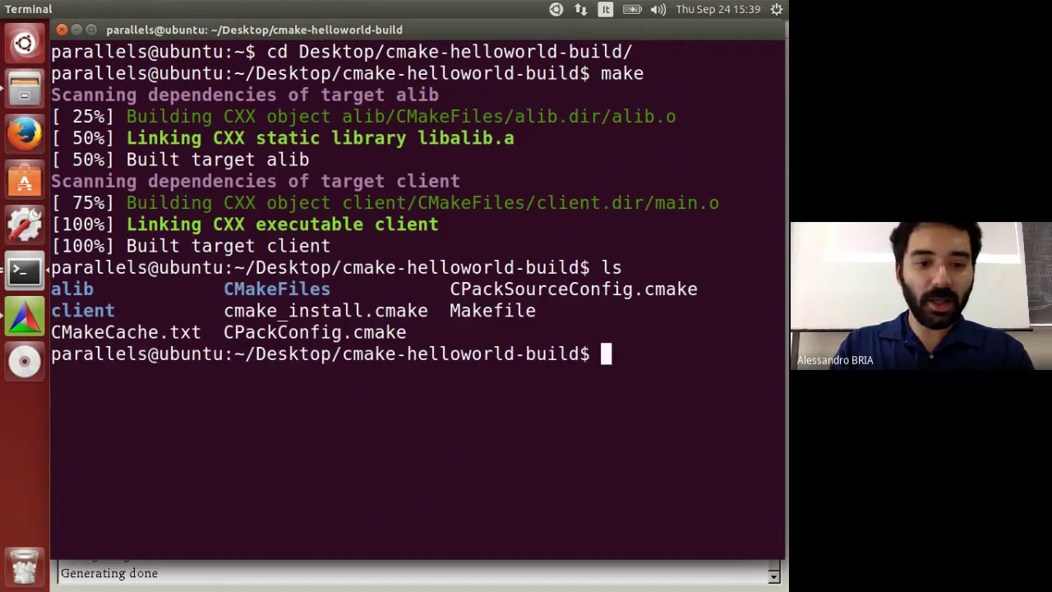
# Run ./client from the client folder, printing 'Hello from alib::foo() [STATIC LIBRARY]'.
pyautogui.write('cd')
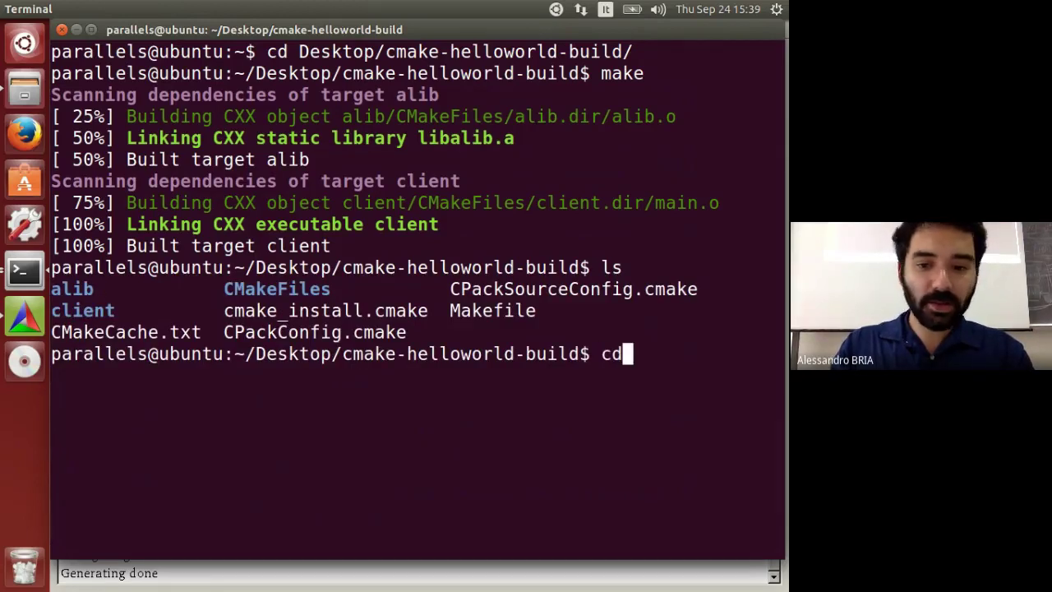
pyautogui.write(' client/')
pyautogui.press('Return')
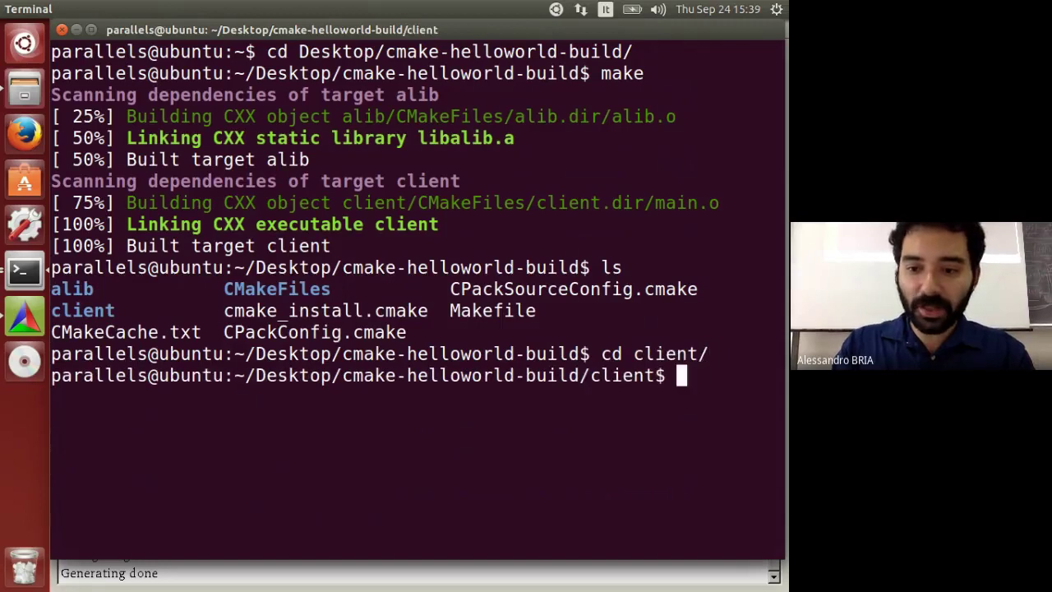
pyautogui.write('ls')
pyautogui.press('Return')
pyautogui.write('./client')
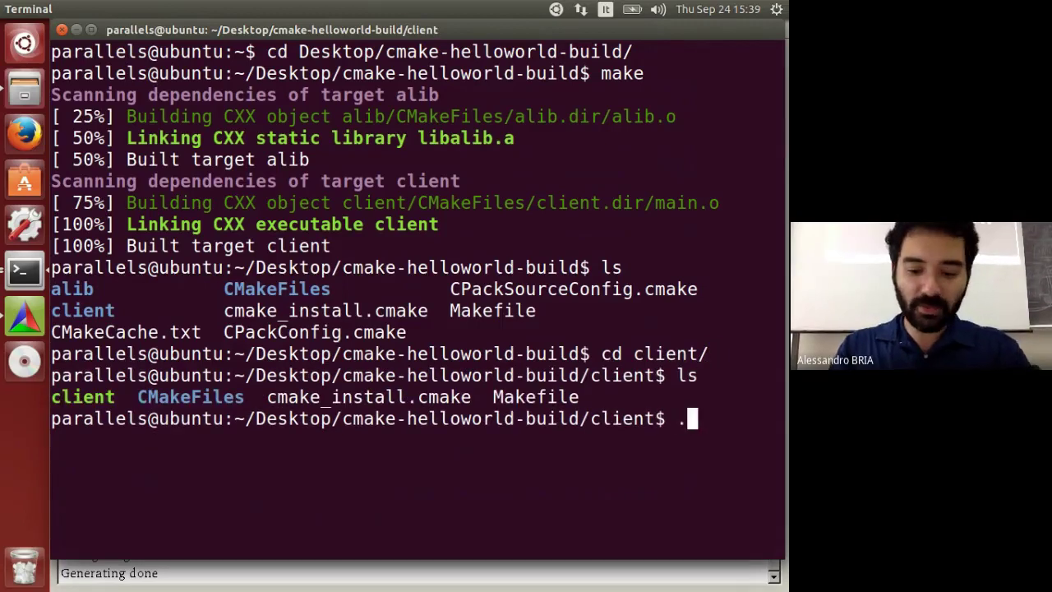
pyautogui.press('Return')
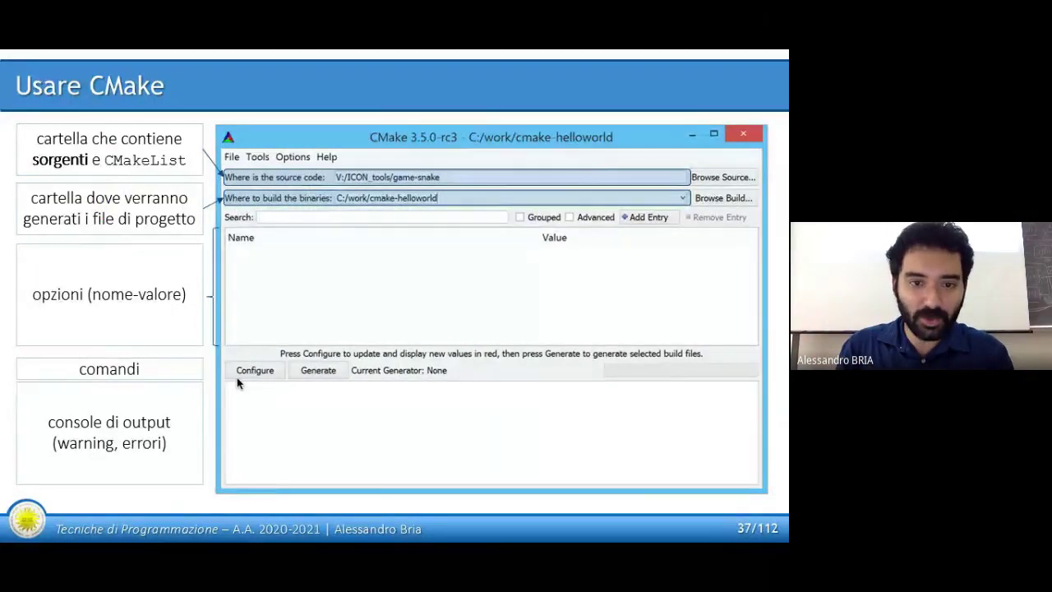
# Return to slide 37 and leave the slideshow for the editing view.
pyautogui.press('Right')
pyautogui.press('Left')
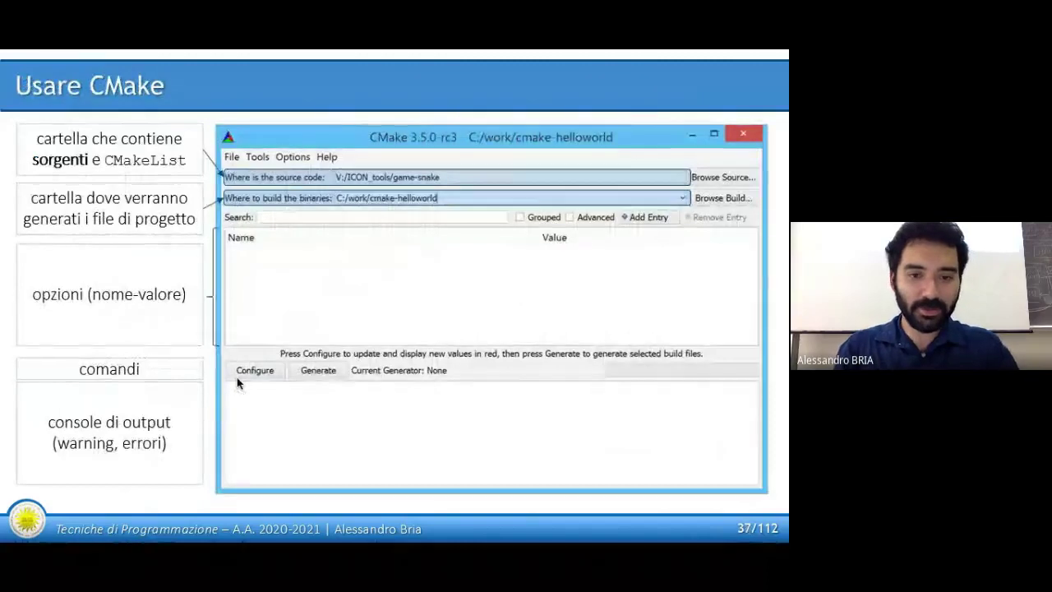
pyautogui.press('Escape')
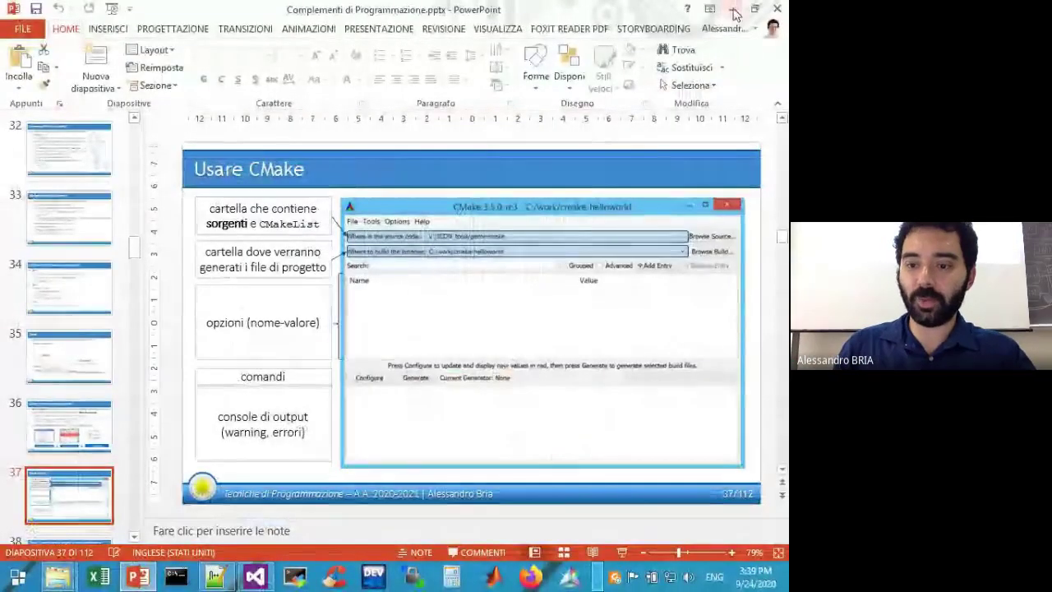
# Minimize the presentation, close Visual Studio and both supermario3-2019 windows, then bring up Start search.
pyautogui.click(735, 8)
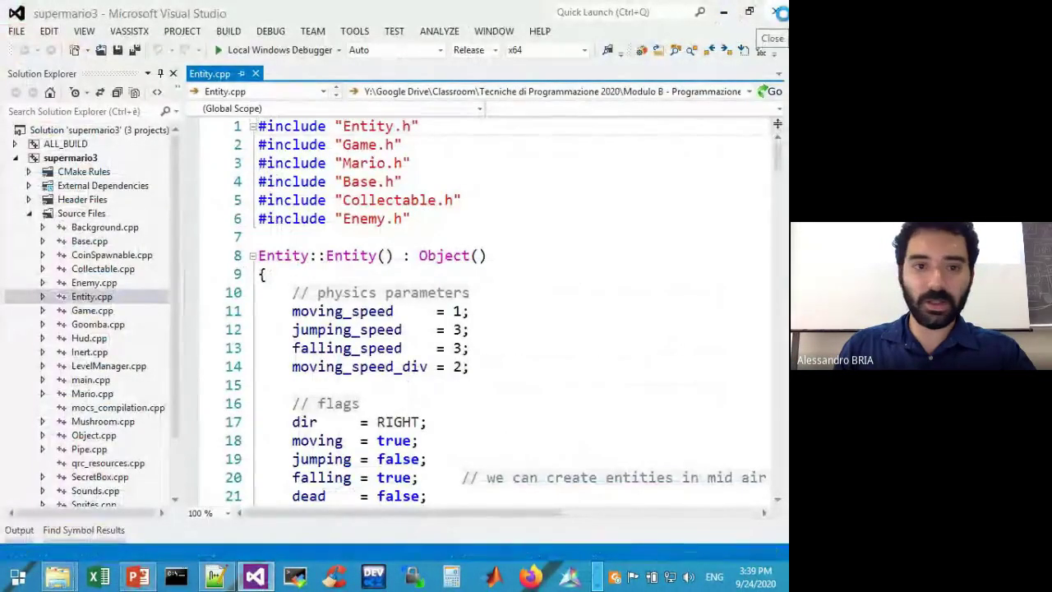
pyautogui.click(777, 11)
pyautogui.click(780, 17)
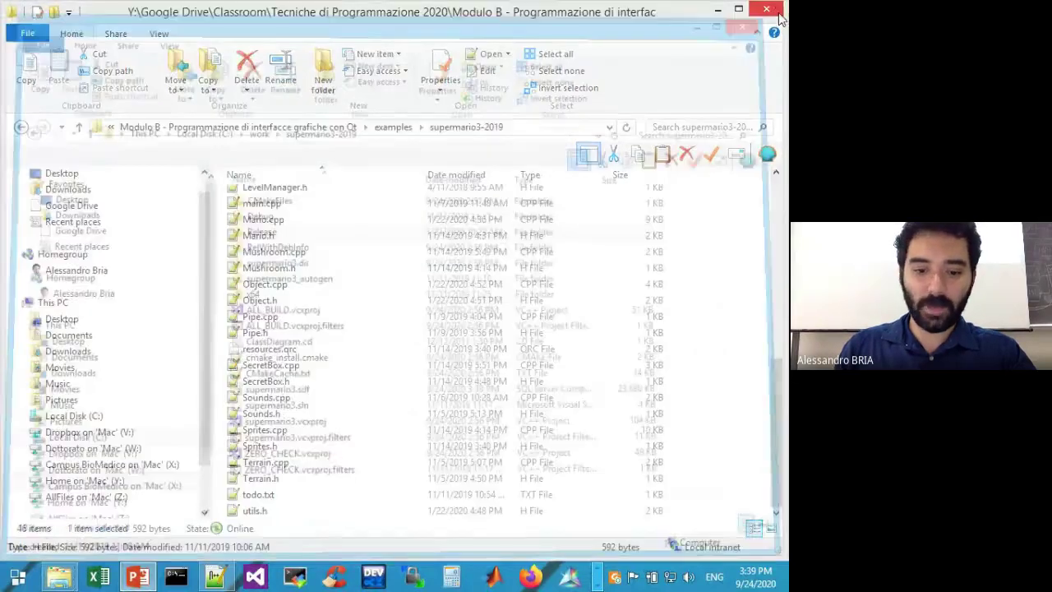
pyautogui.click(766, 10)
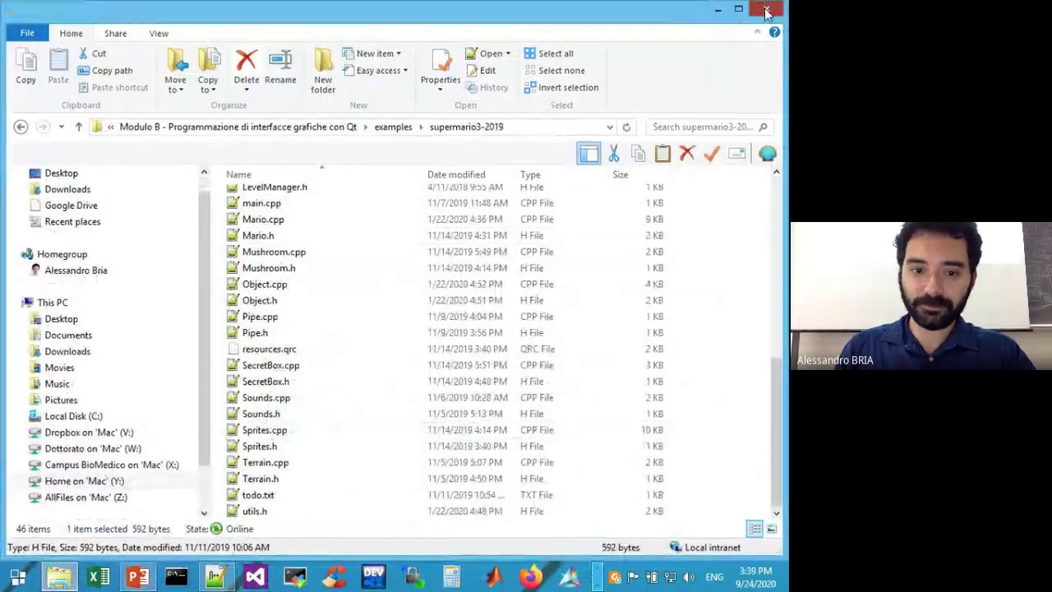
pyautogui.click(17, 577)
# Launch cmake-gui from a Start search for cmake.
pyautogui.write('cmake')
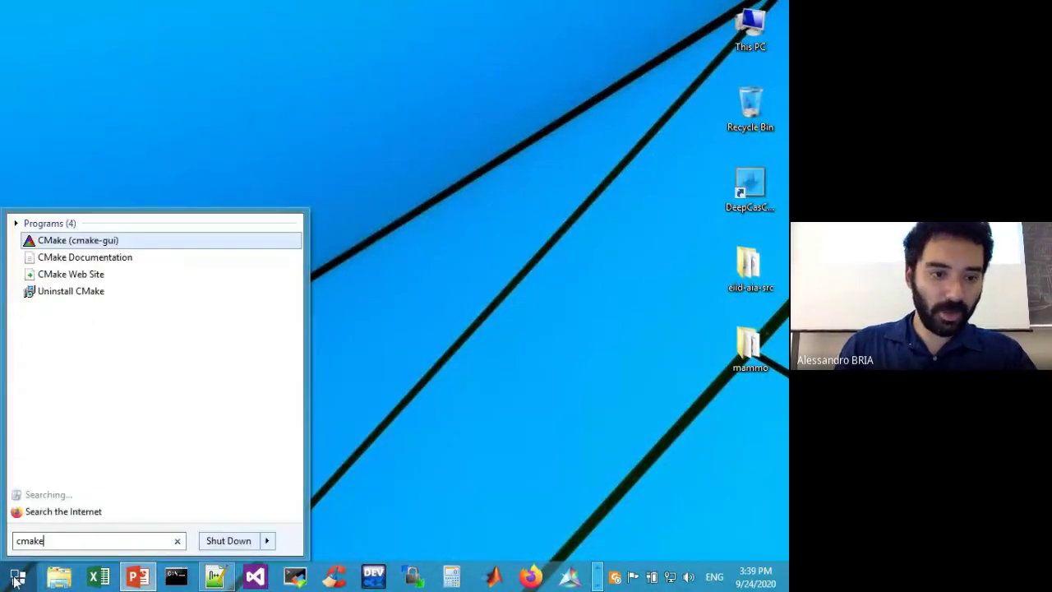
pyautogui.click(84, 239)
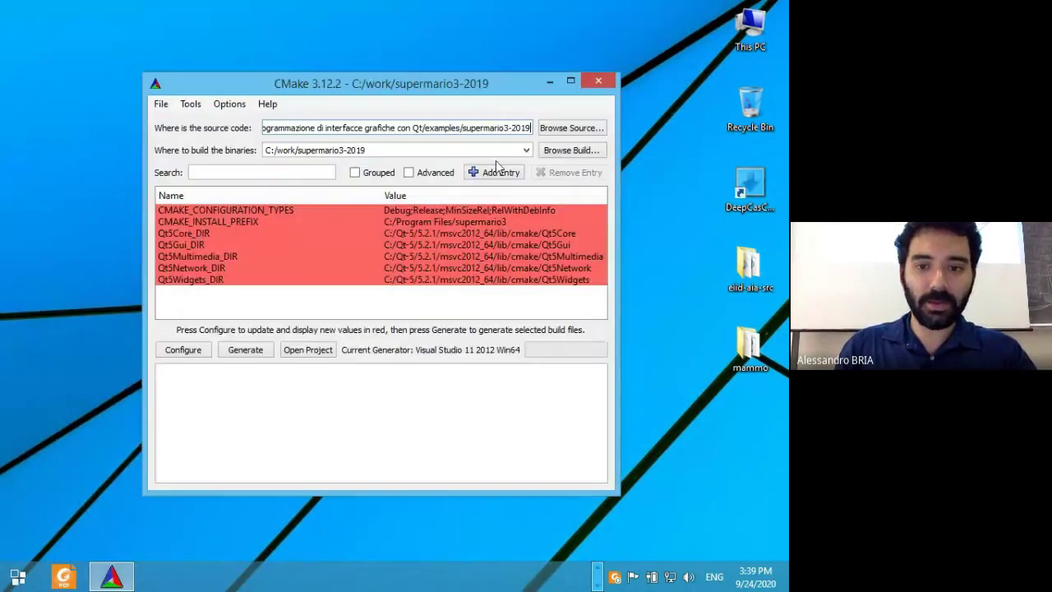
pyautogui.click(526, 150)
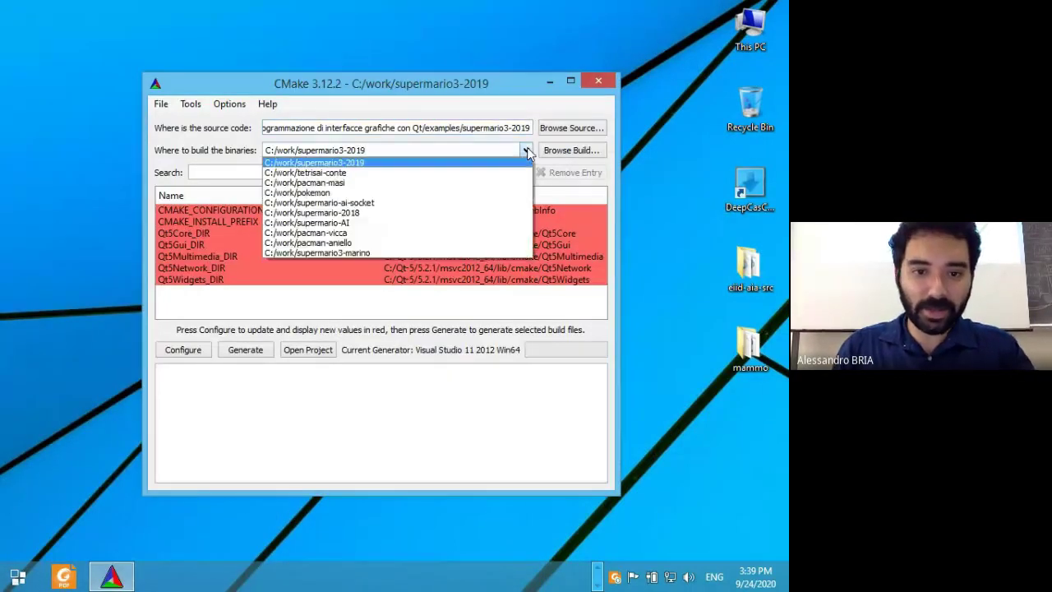
pyautogui.click(435, 142)
# Browse the source folder picker up to the course folder, then into Modulo A > cmake > cmake-helloworld, and open This PC.
pyautogui.moveTo(344, 129); pyautogui.dragTo(545, 132)
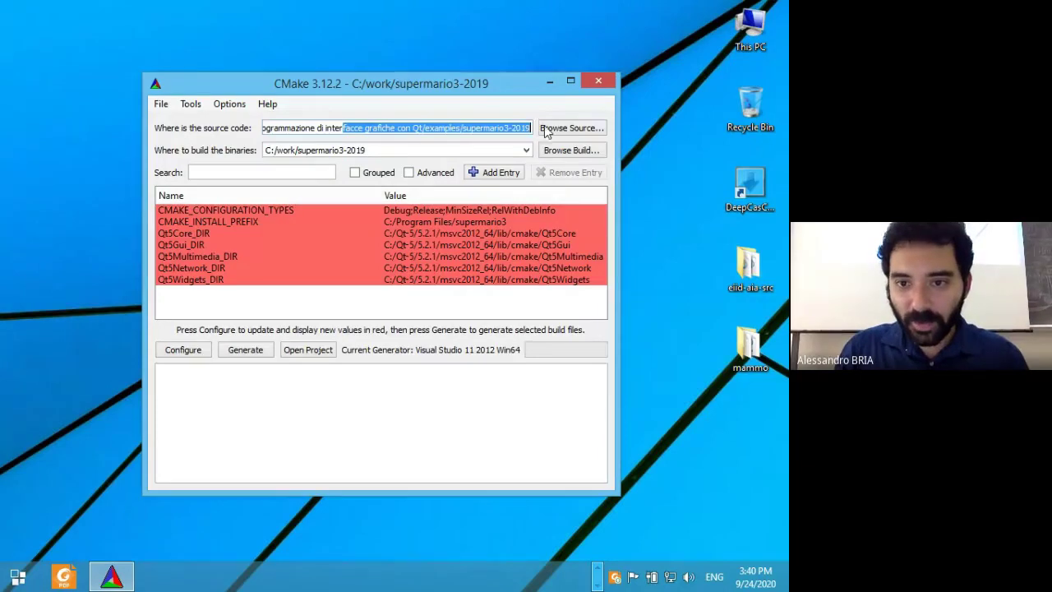
pyautogui.click(549, 129)
pyautogui.click(294, 134)
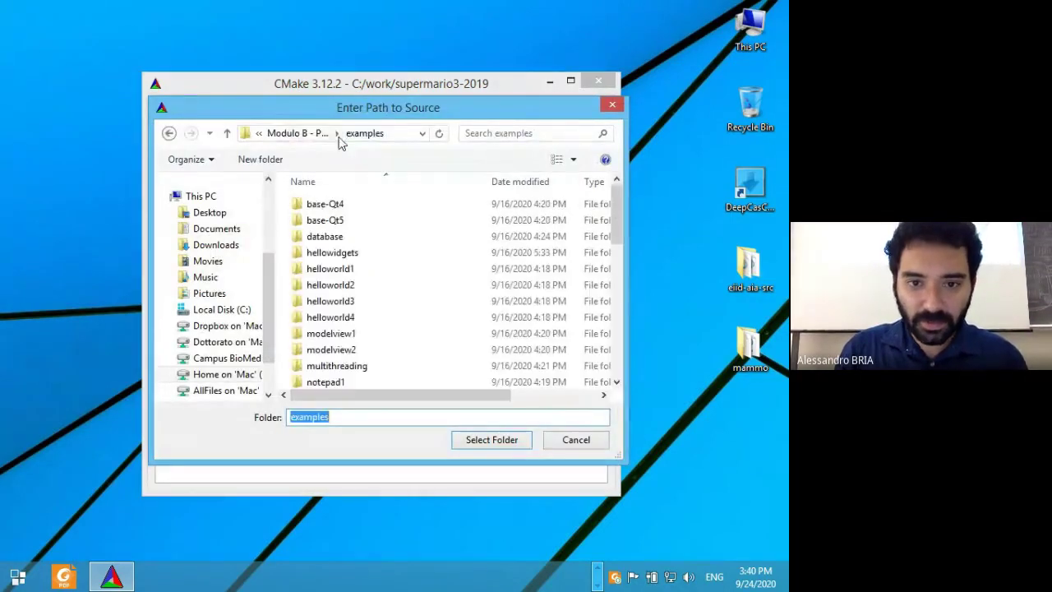
pyautogui.click(298, 133)
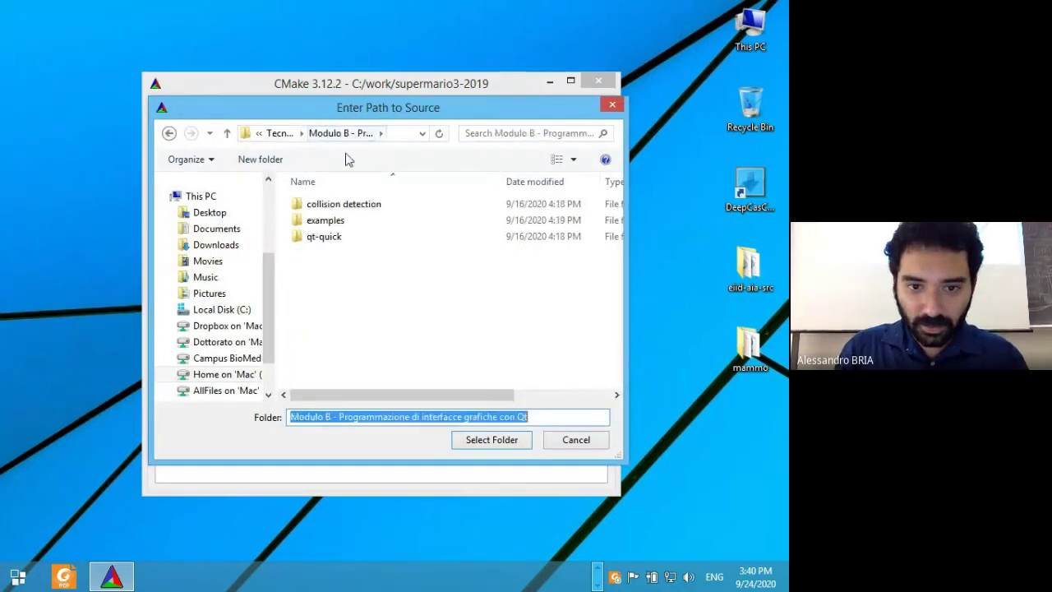
pyautogui.click(283, 136)
pyautogui.doubleClick(339, 218)
pyautogui.click(344, 205)
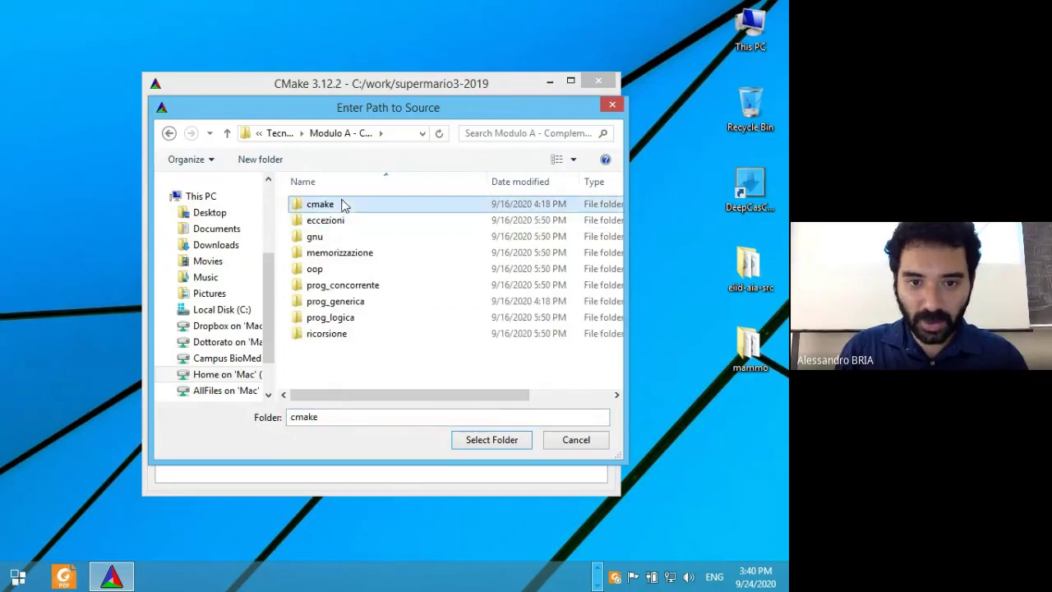
pyautogui.doubleClick(343, 206)
pyautogui.doubleClick(362, 204)
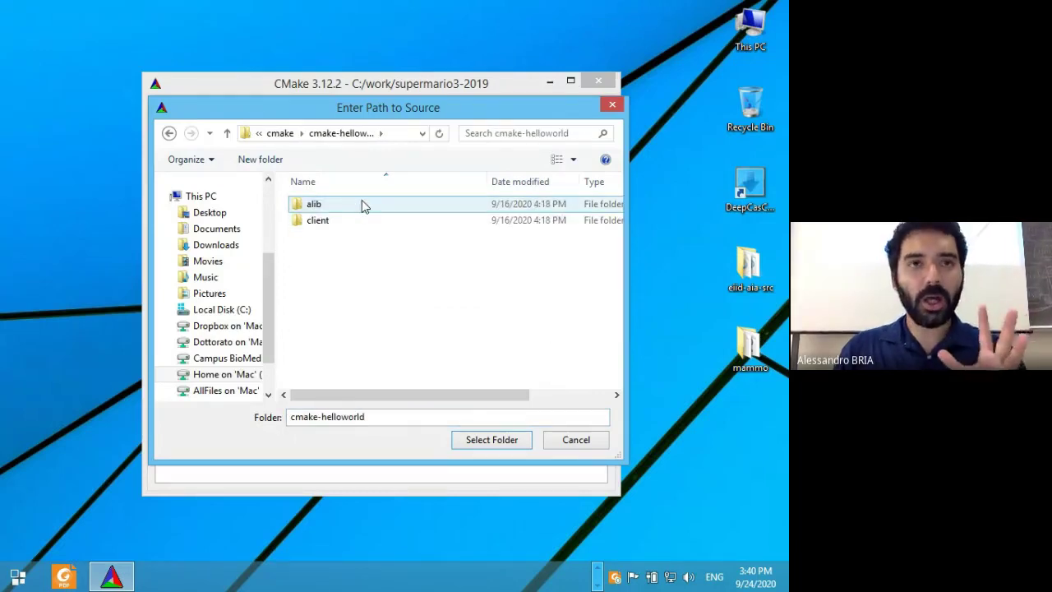
pyautogui.doubleClick(751, 31)
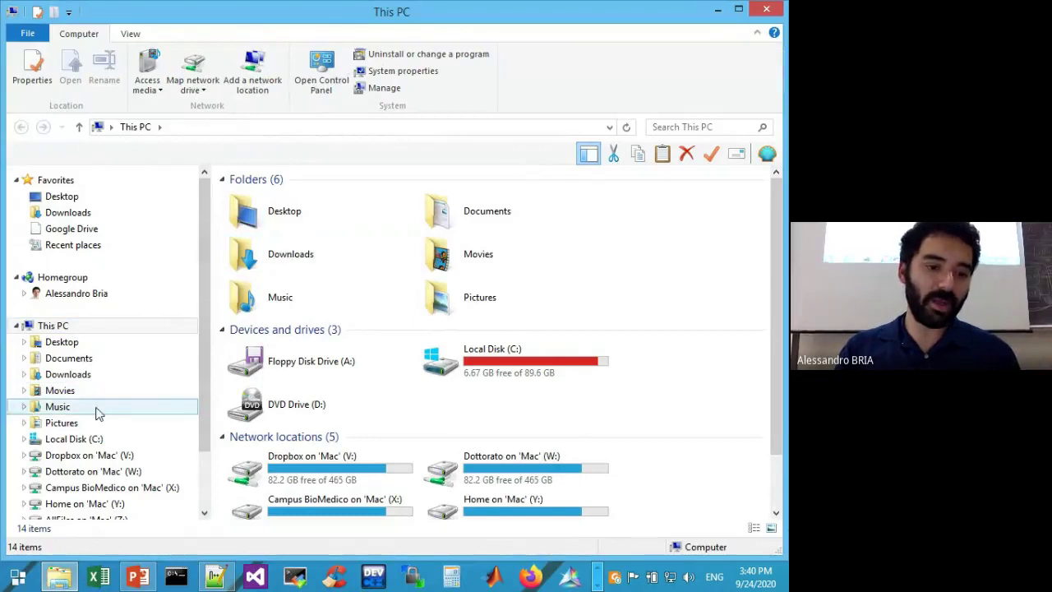
# In Explorer, go from Y: through Google Drive, Classroom, Tecniche di Programmazione 2020, Modulo A and cmake into cmake-helloworld.
pyautogui.click(85, 503)
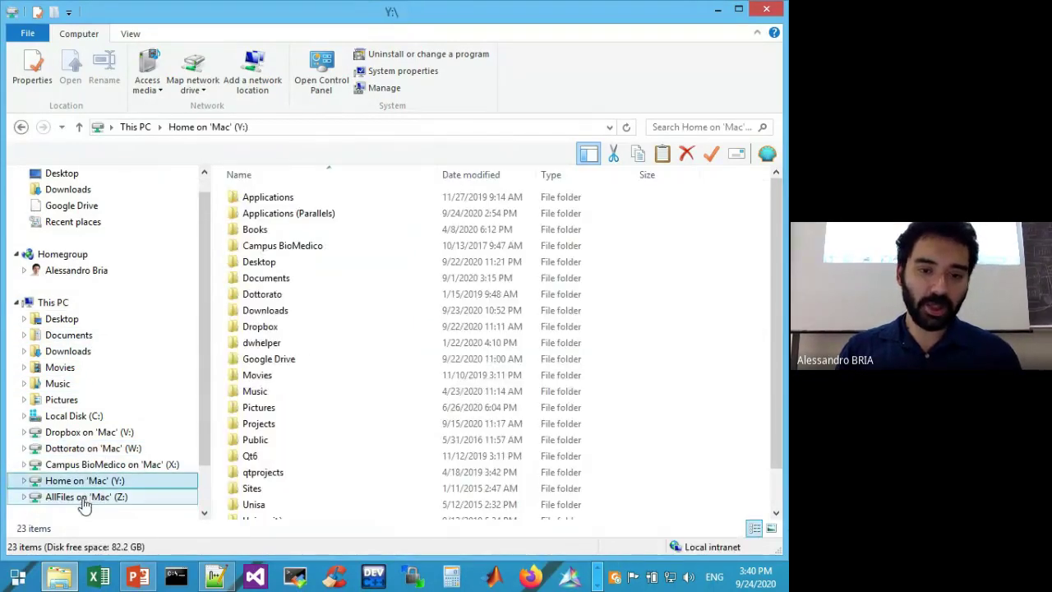
pyautogui.doubleClick(289, 362)
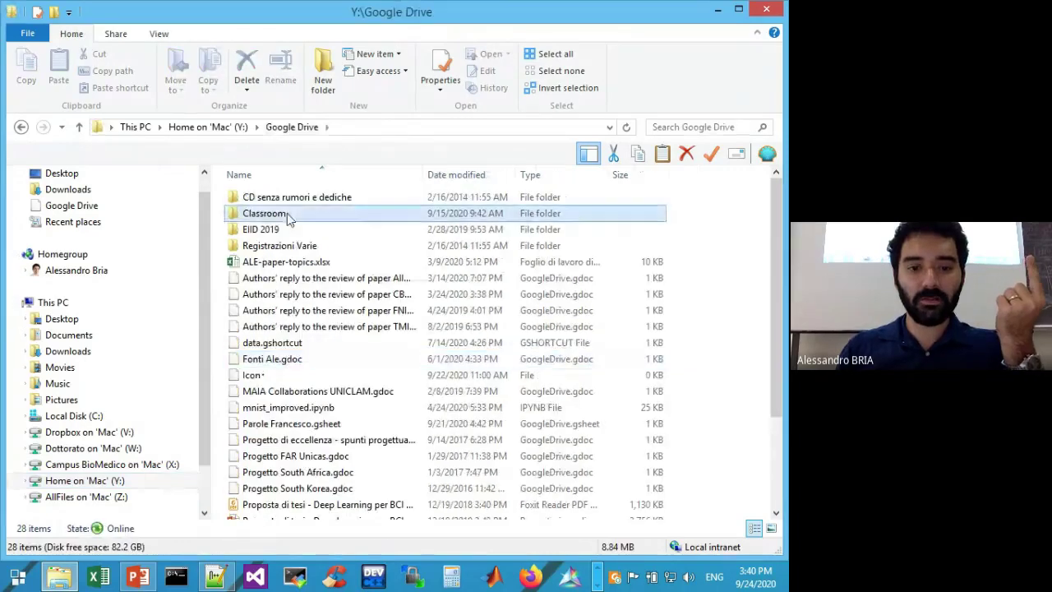
pyautogui.doubleClick(263, 213)
pyautogui.doubleClick(280, 278)
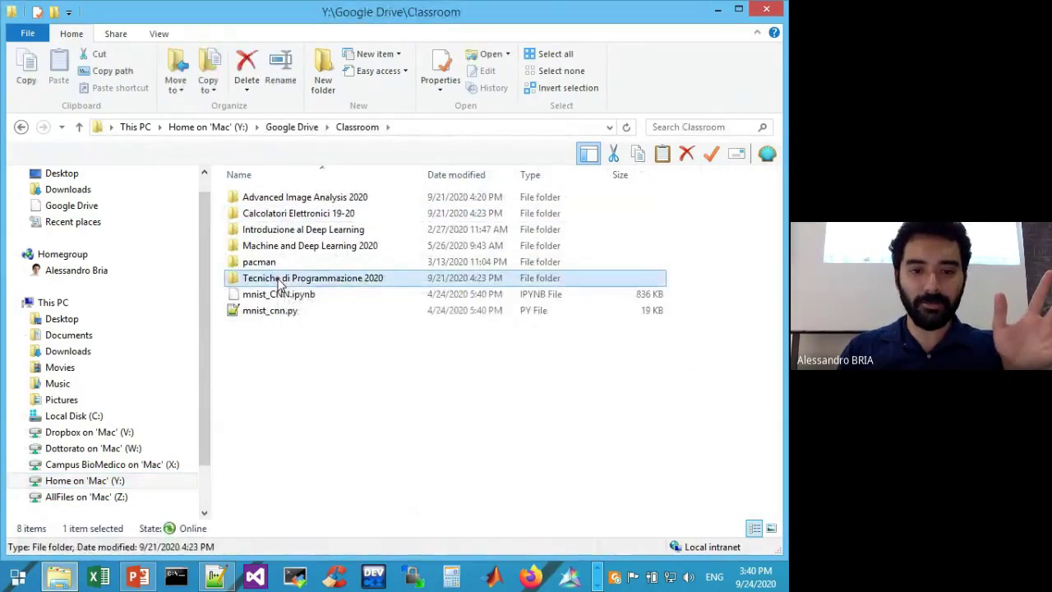
pyautogui.doubleClick(280, 215)
pyautogui.doubleClick(279, 199)
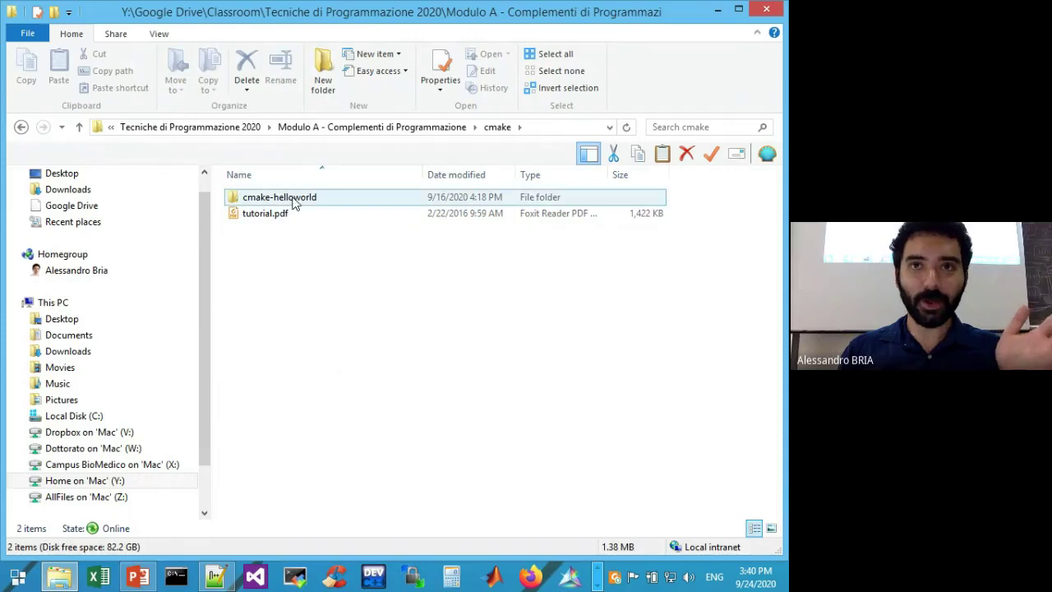
pyautogui.doubleClick(294, 200)
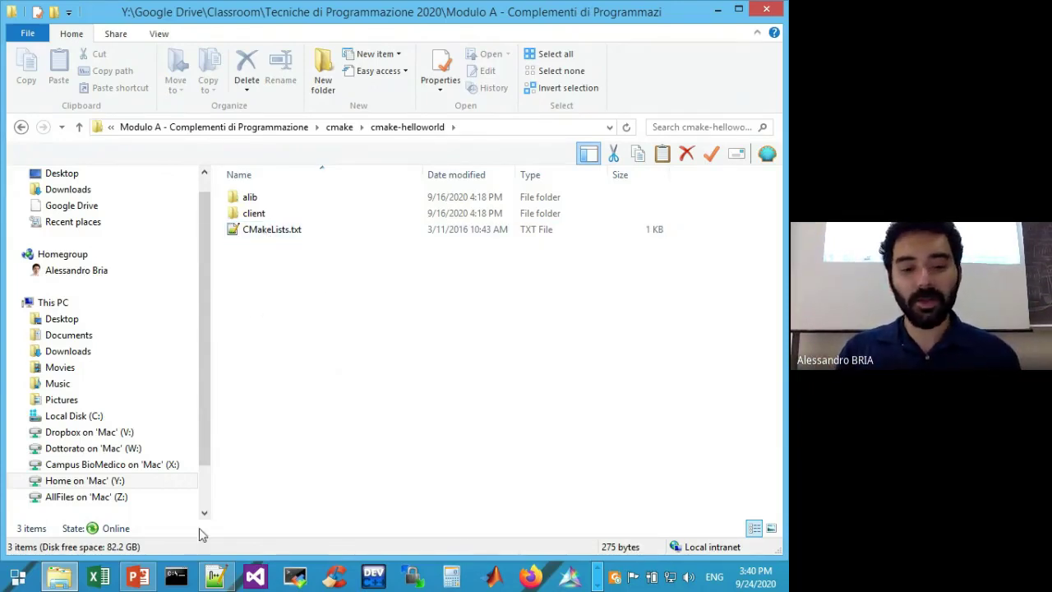
# Back in CMake GUI, select cmake-helloworld as the source folder.
pyautogui.click(597, 585)
pyautogui.click(111, 580)
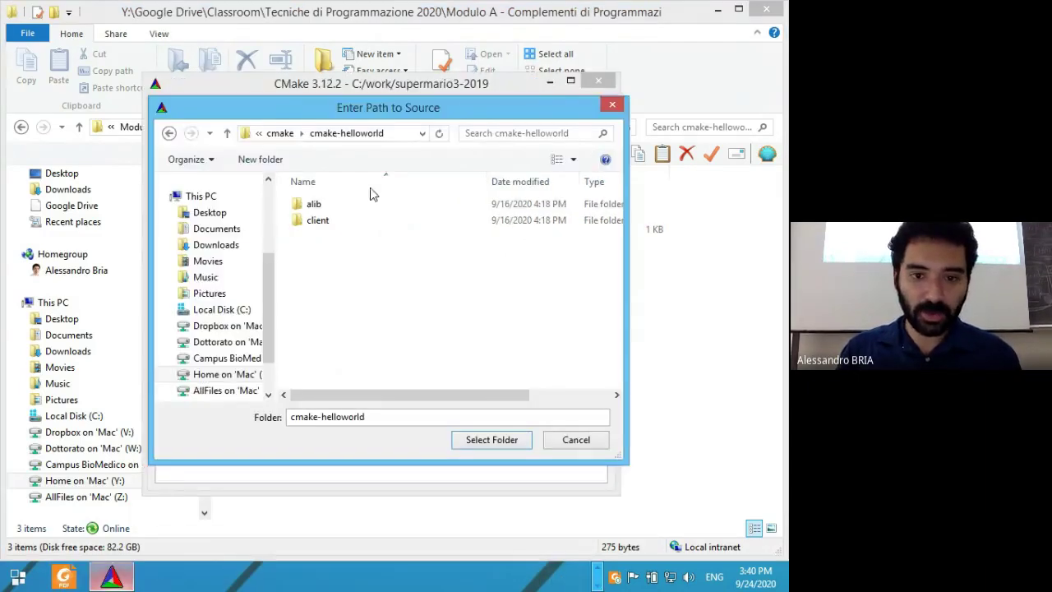
pyautogui.click(482, 441)
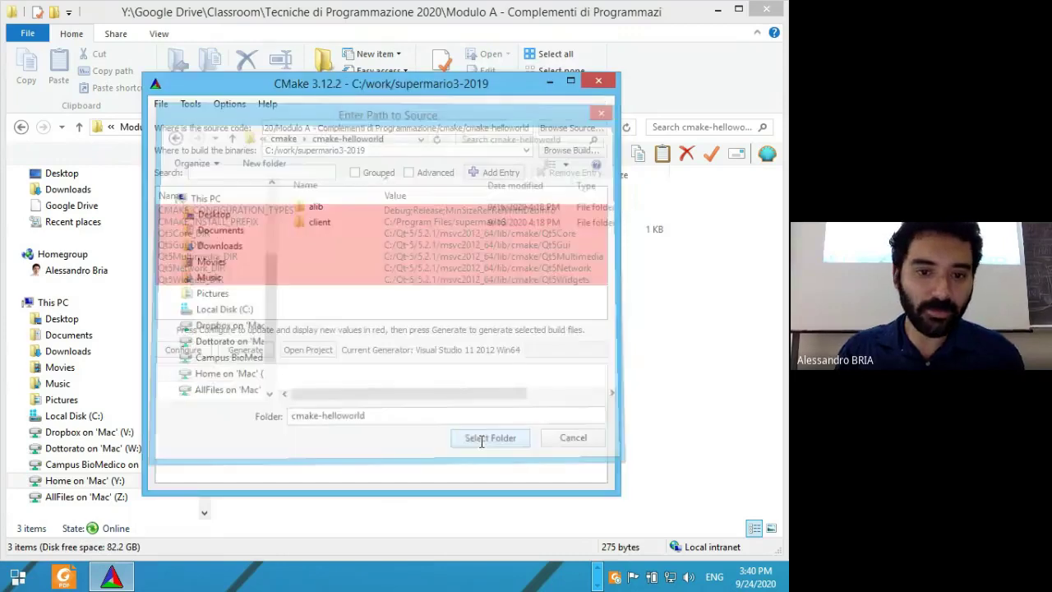
# Change the build folder to C:/work/cmake-helloworld-build and start configuring.
pyautogui.moveTo(367, 150); pyautogui.dragTo(299, 150)
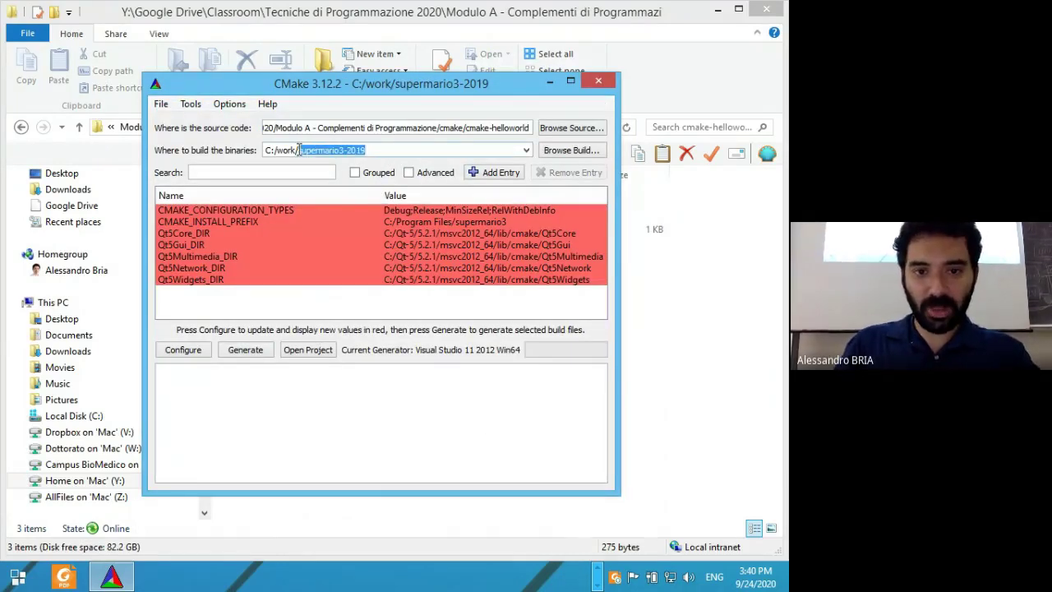
pyautogui.write('cmake-')
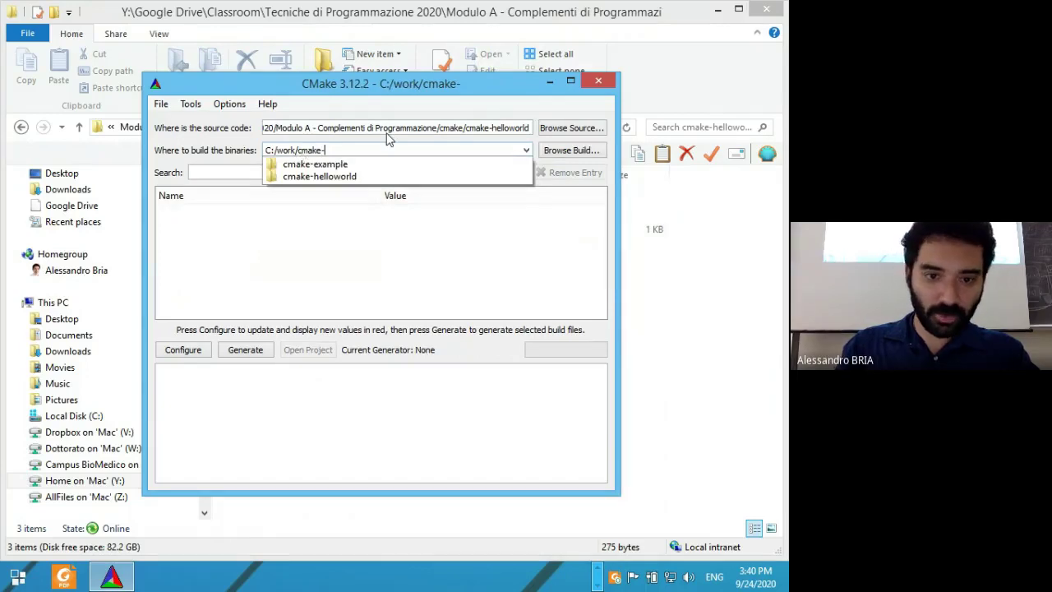
pyautogui.write('helloworld-build')
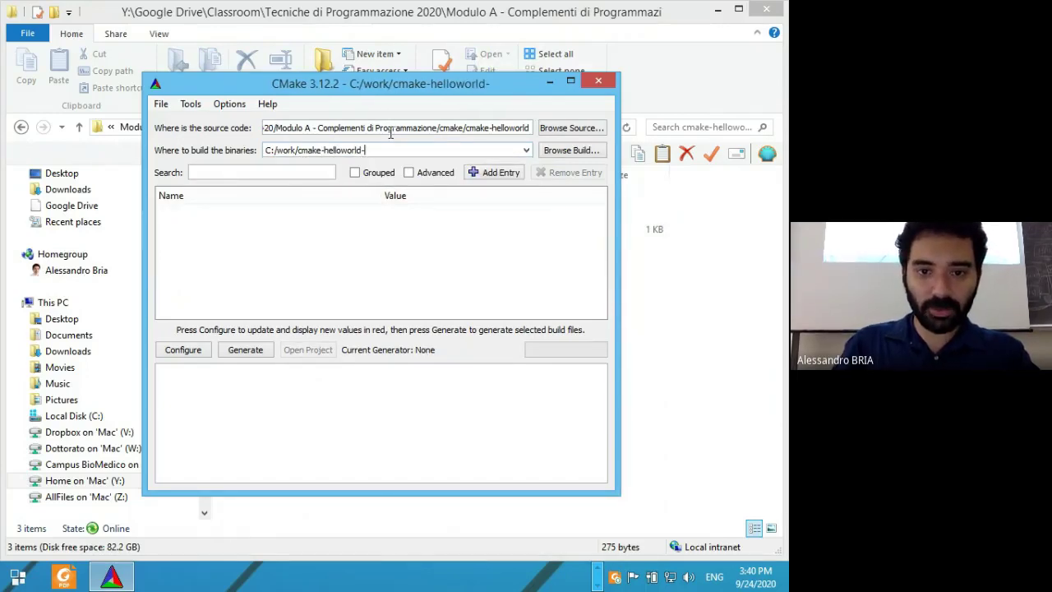
pyautogui.click(168, 350)
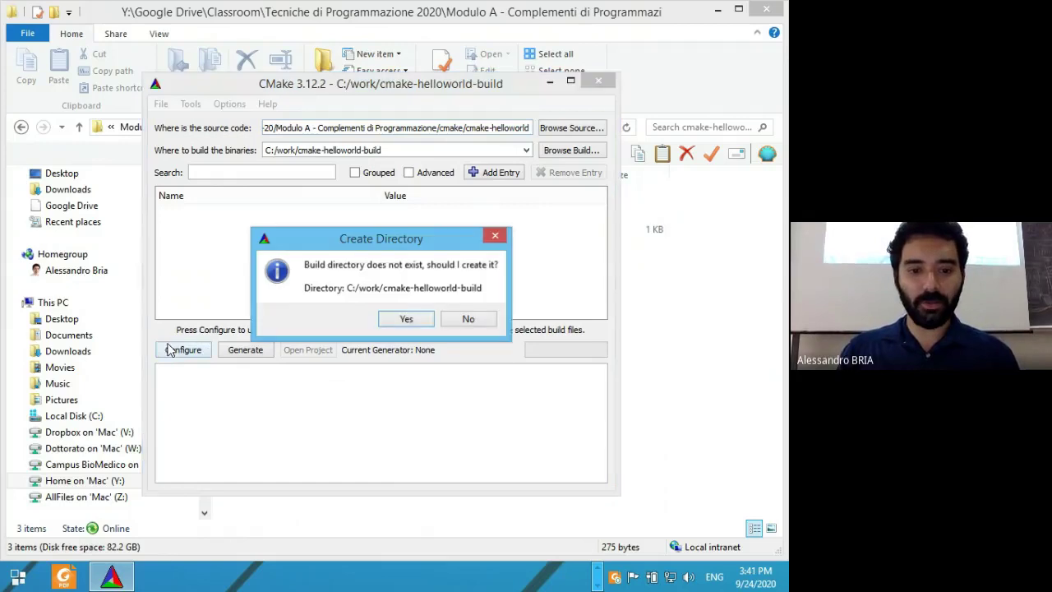
# Create the build directory, keep the Visual Studio 11 2012 Win64 generator, finish, and dismiss the source-directory error.
pyautogui.click(406, 320)
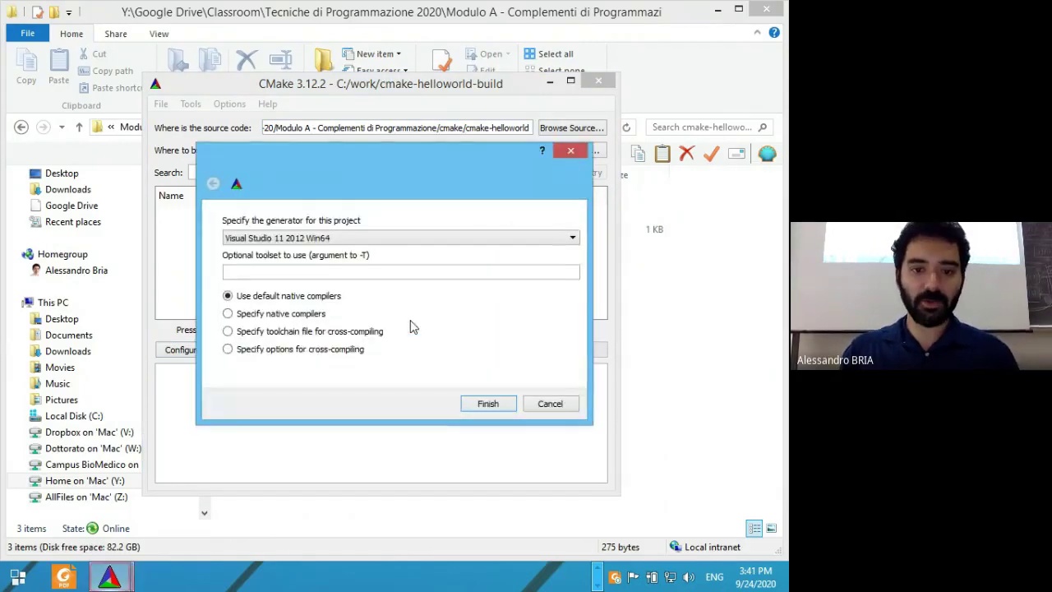
pyautogui.click(383, 239)
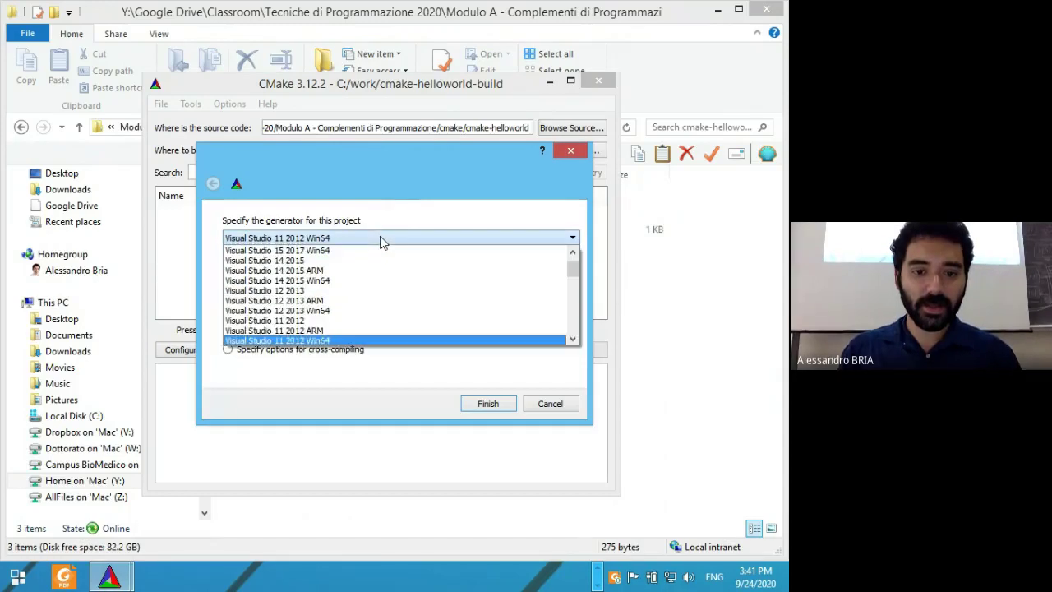
pyautogui.scroll(-3, 345, 281)
pyautogui.scroll(-2, 345, 280)
pyautogui.scroll(3, 345, 281)
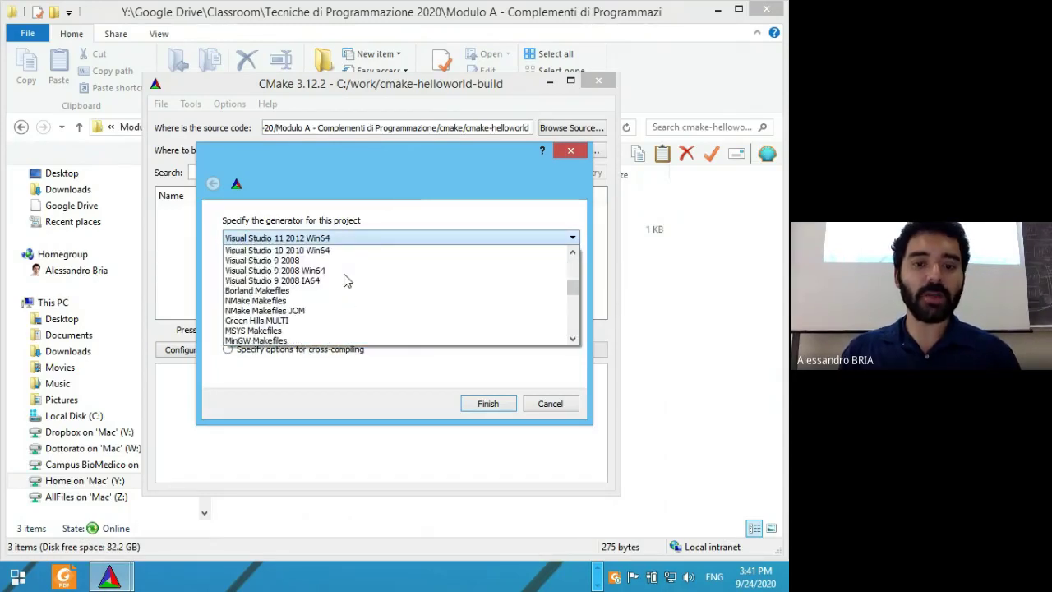
pyautogui.scroll(3, 345, 280)
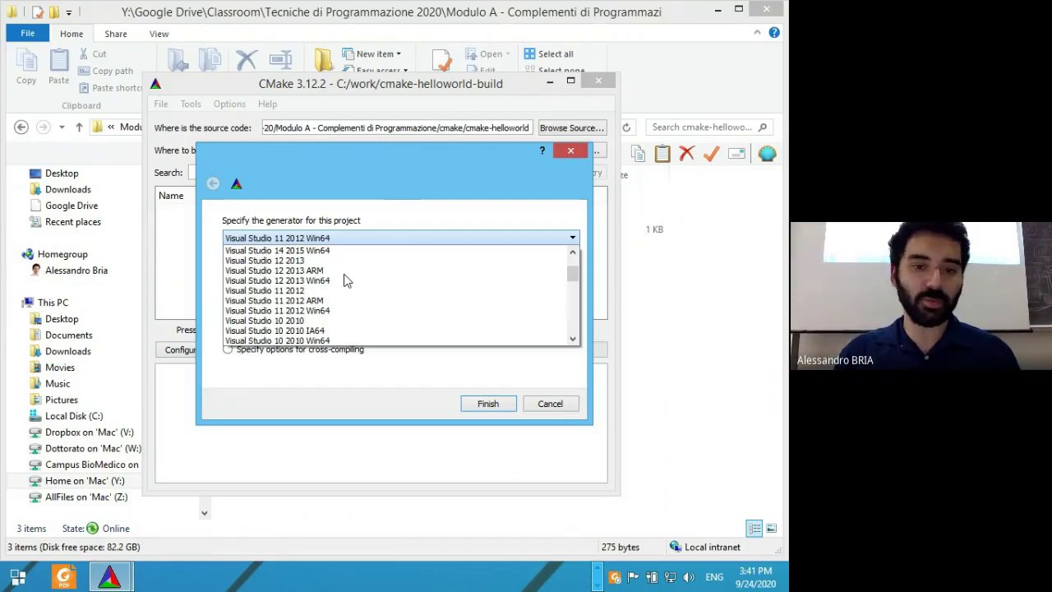
pyautogui.scroll(2, 343, 276)
pyautogui.scroll(-2, 327, 276)
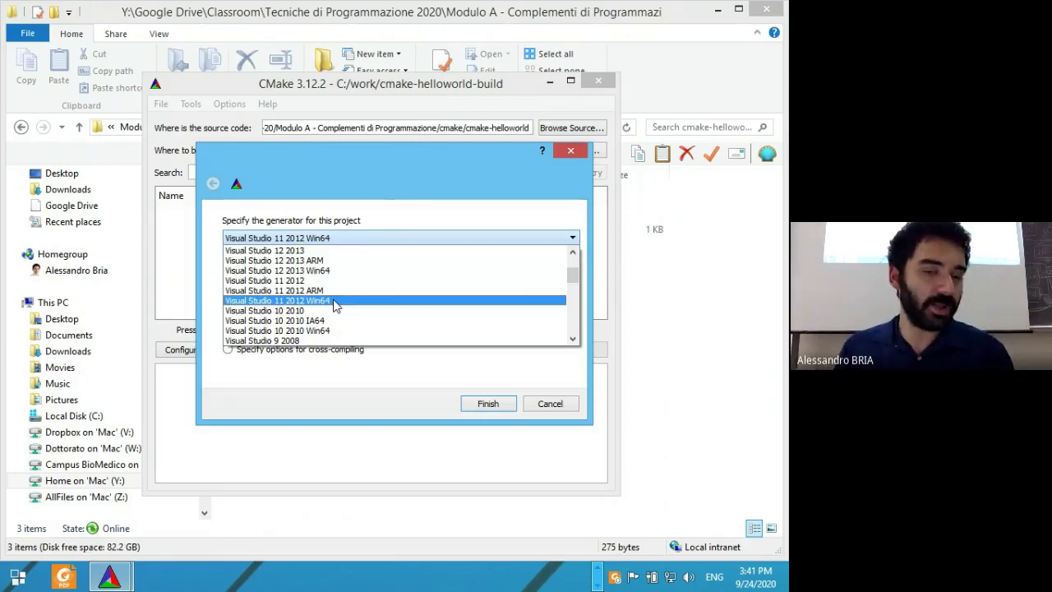
pyautogui.click(335, 301)
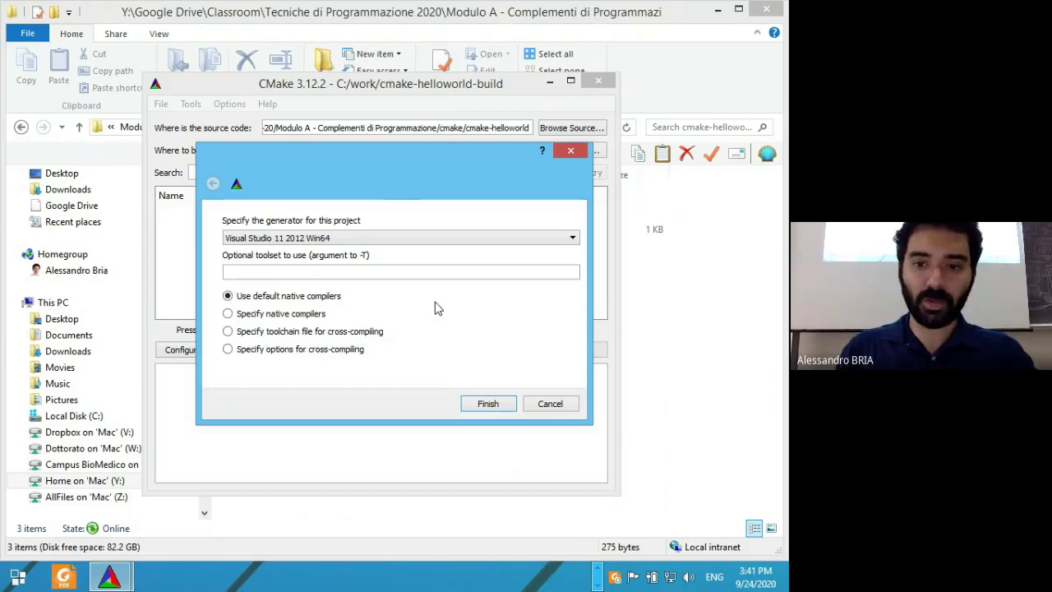
pyautogui.click(488, 403)
pyautogui.click(484, 306)
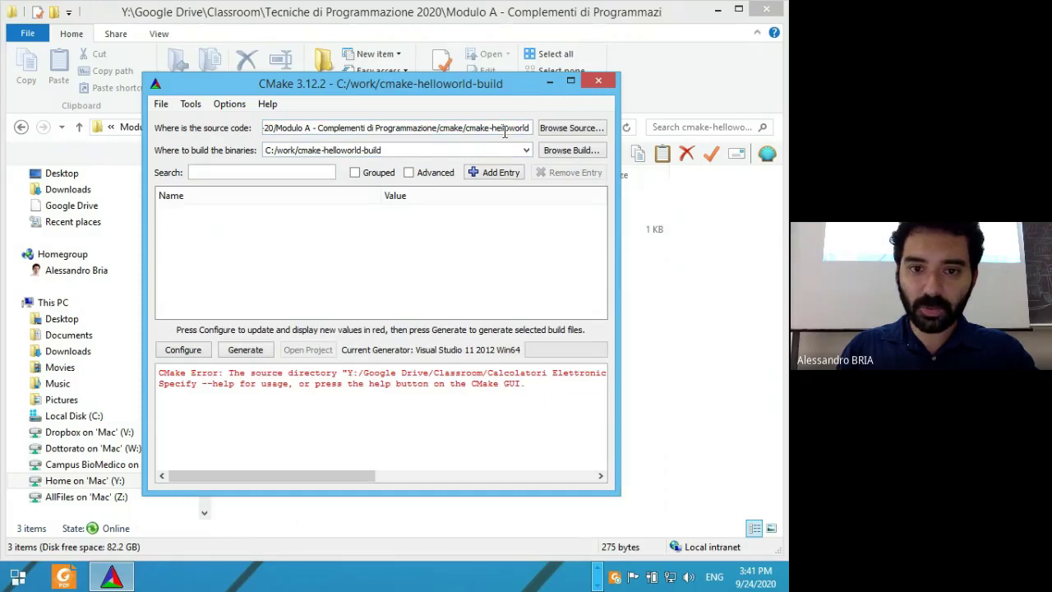
# Widen the CMake window and reselect cmake-helloworld under Tecniche di Programmazione 2020 as source.
pyautogui.moveTo(620, 332); pyautogui.dragTo(771, 332)
pyautogui.moveTo(420, 477); pyautogui.dragTo(394, 464)
pyautogui.click(713, 128)
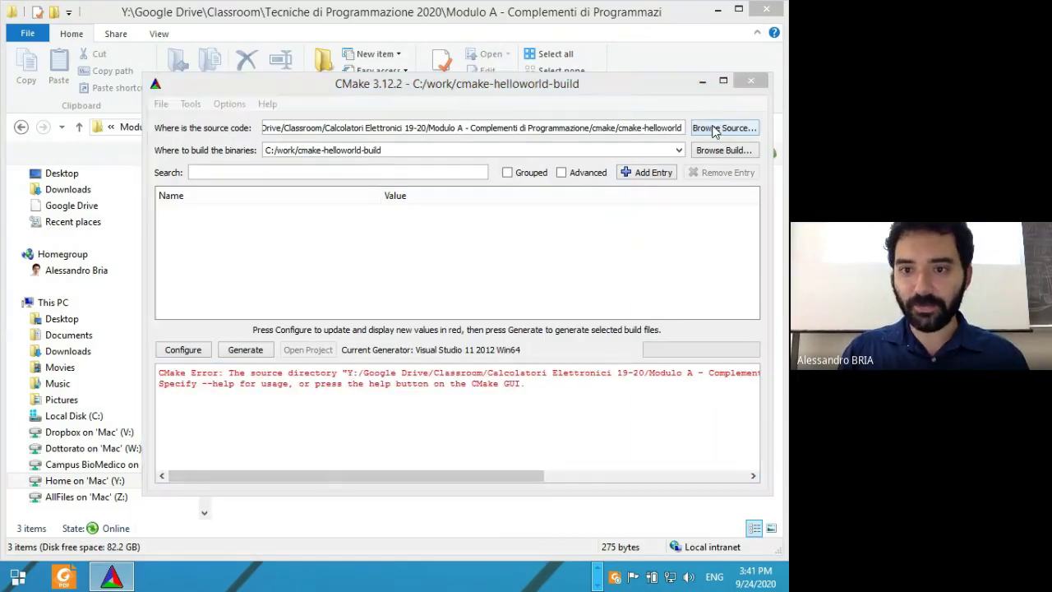
pyautogui.click(471, 439)
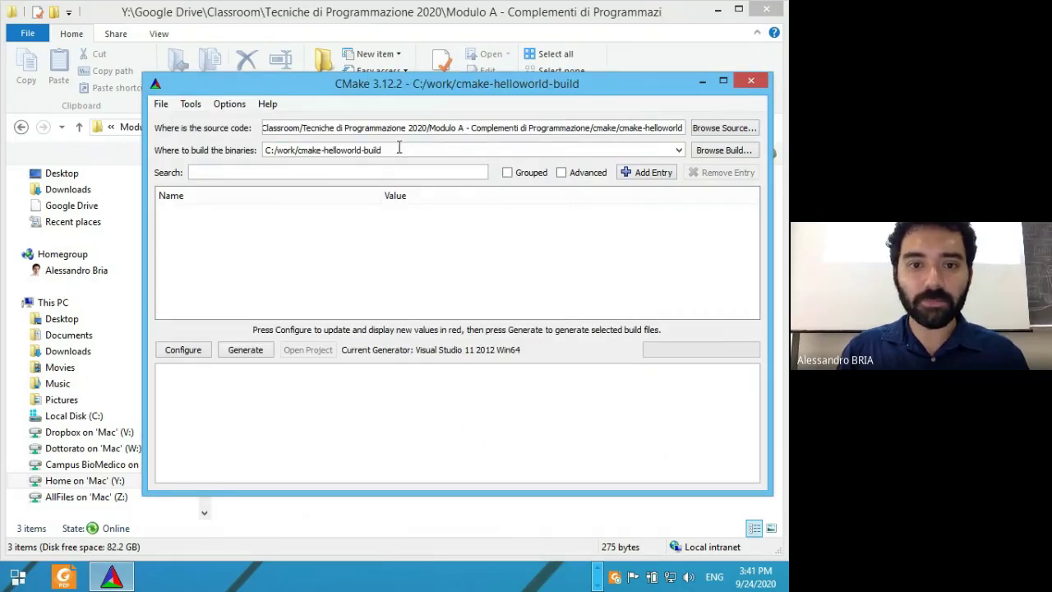
# Configure, confirm the x86_amd64 cl.exe compiler in the log, then generate the Visual Studio files.
pyautogui.click(171, 351)
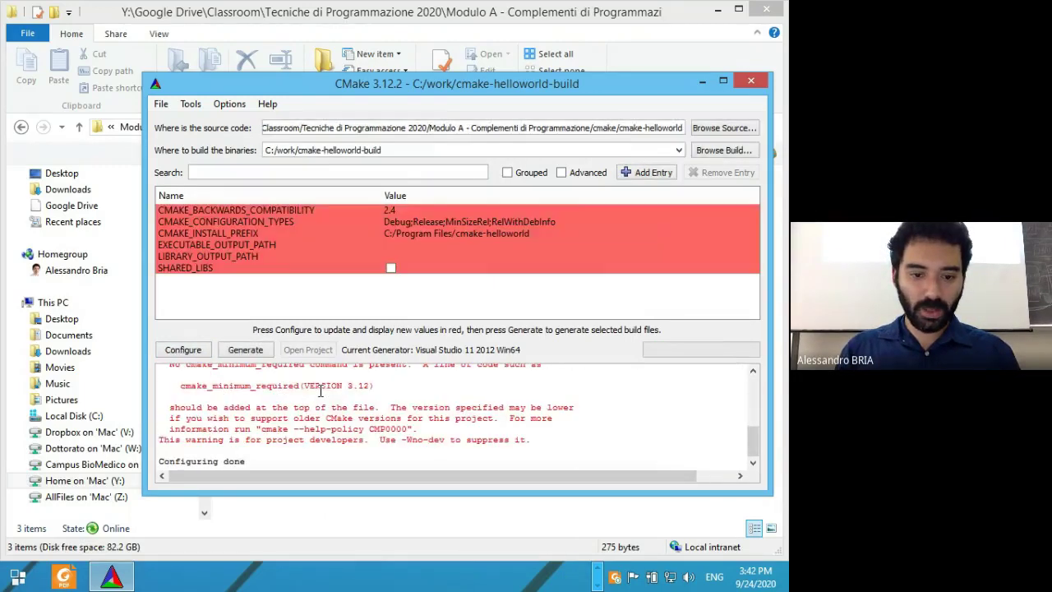
pyautogui.scroll(8, 305, 407)
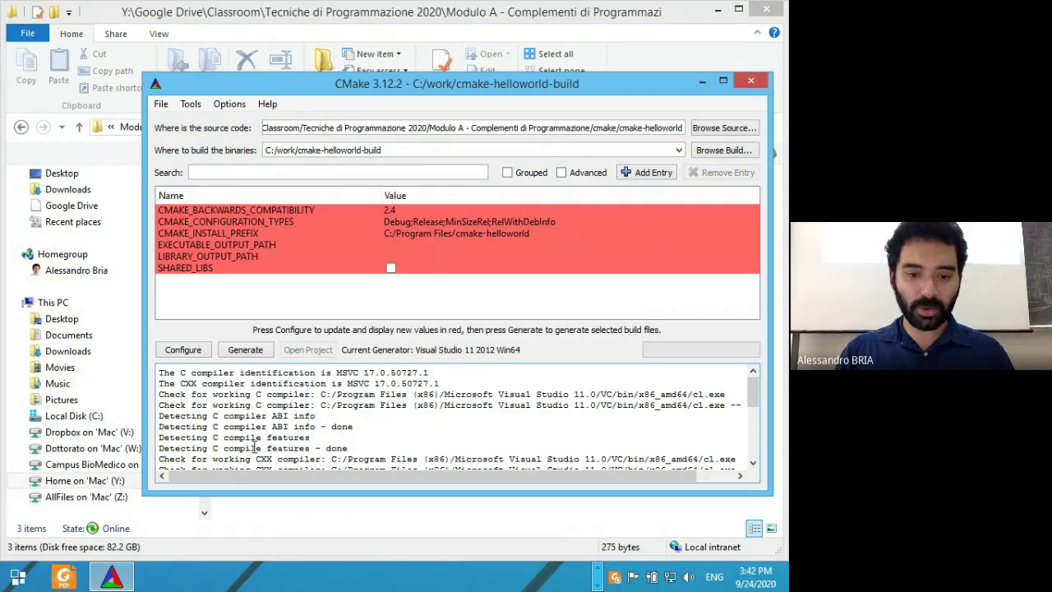
pyautogui.scroll(-2, 254, 448)
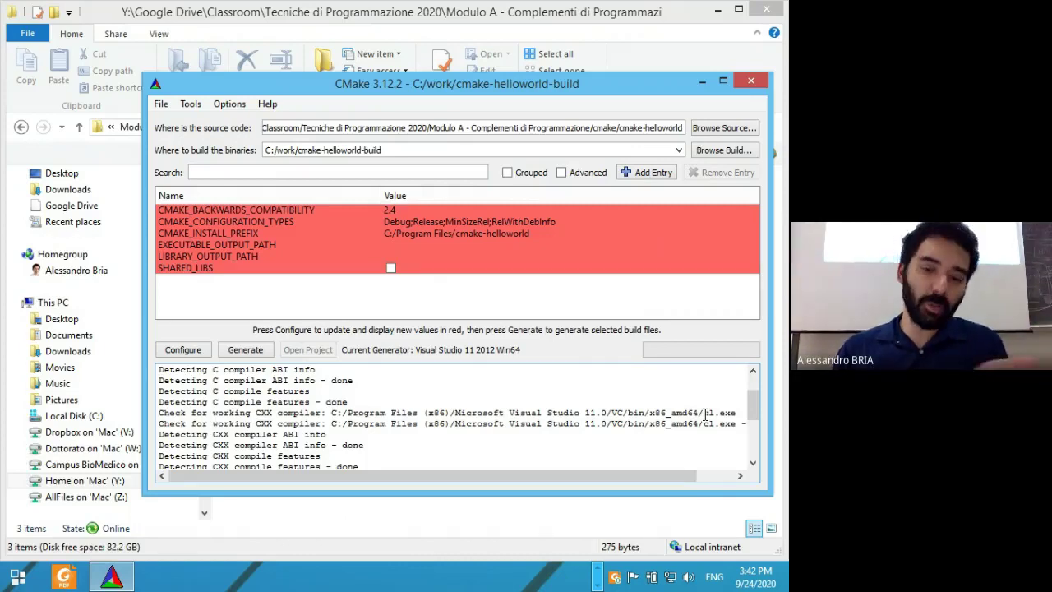
pyautogui.moveTo(729, 409); pyautogui.dragTo(705, 412)
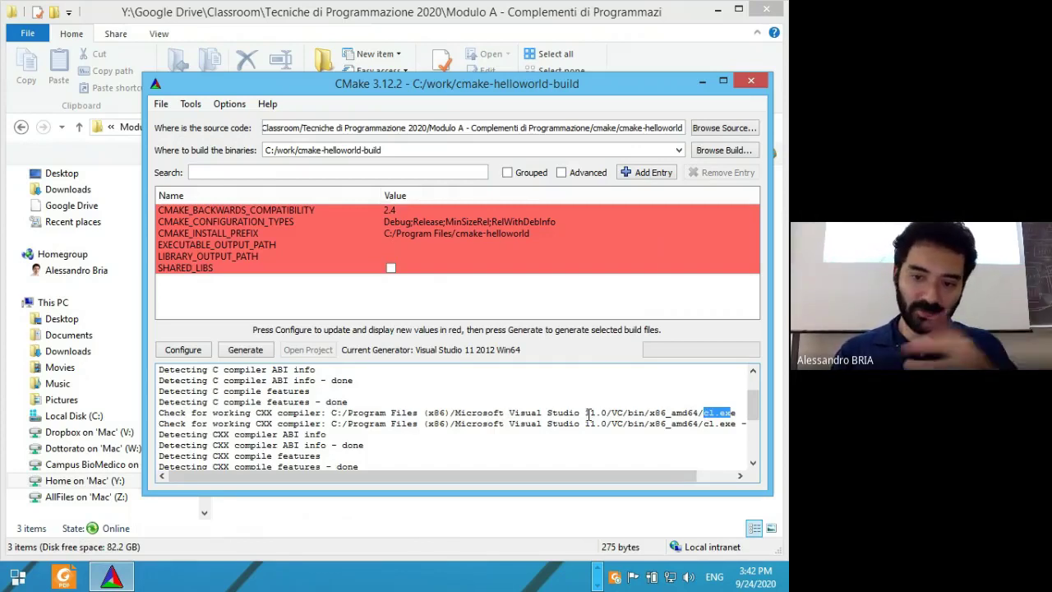
pyautogui.doubleClick(678, 412)
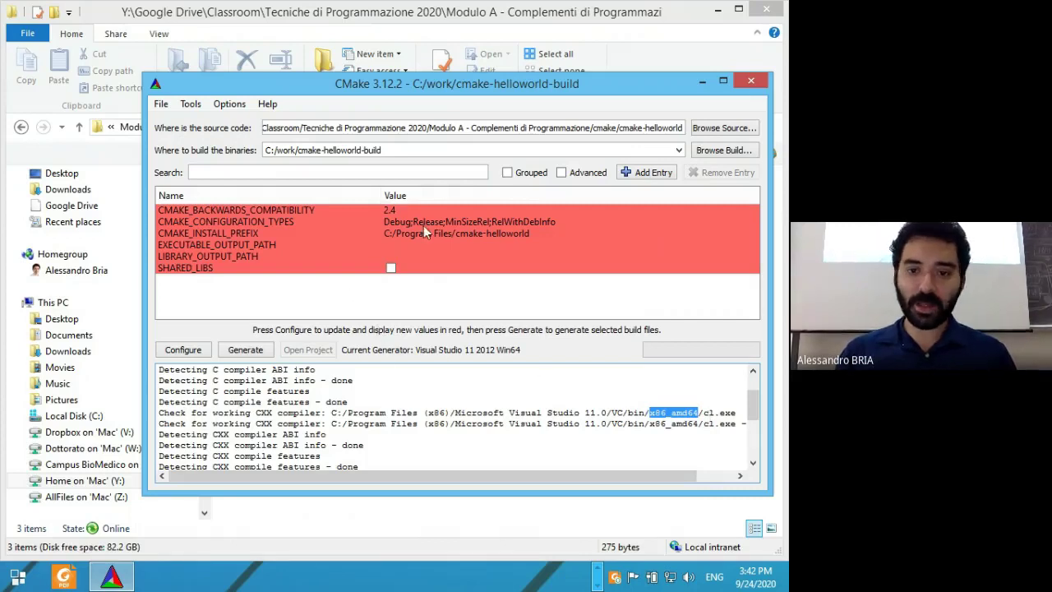
pyautogui.click(245, 350)
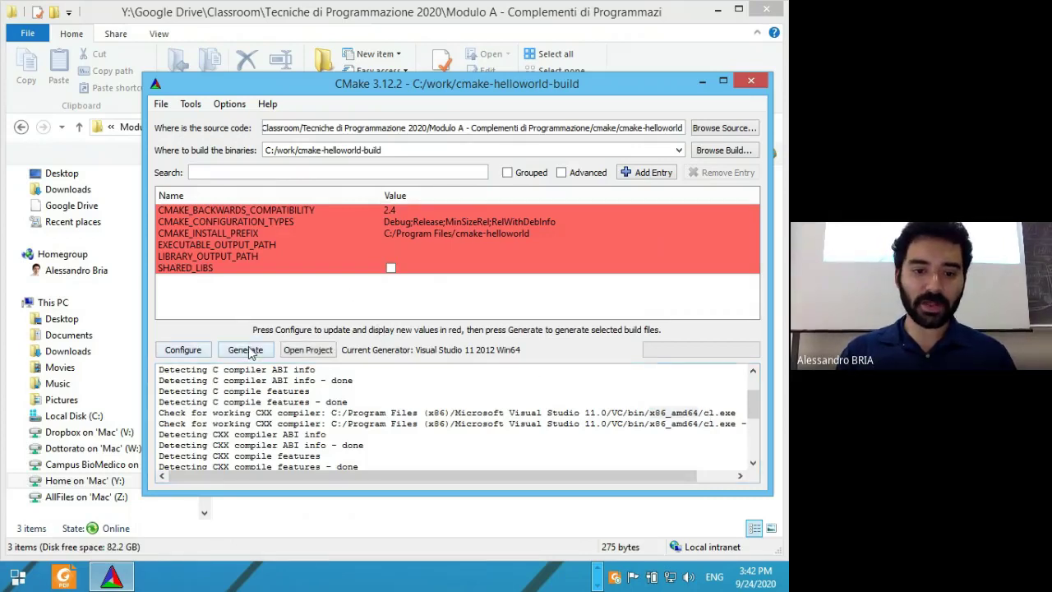
# Open the project, locate cmake-helloworld.sln in C:\work\cmake-helloworld-build, and bring Visual Studio forward.
pyautogui.click(301, 351)
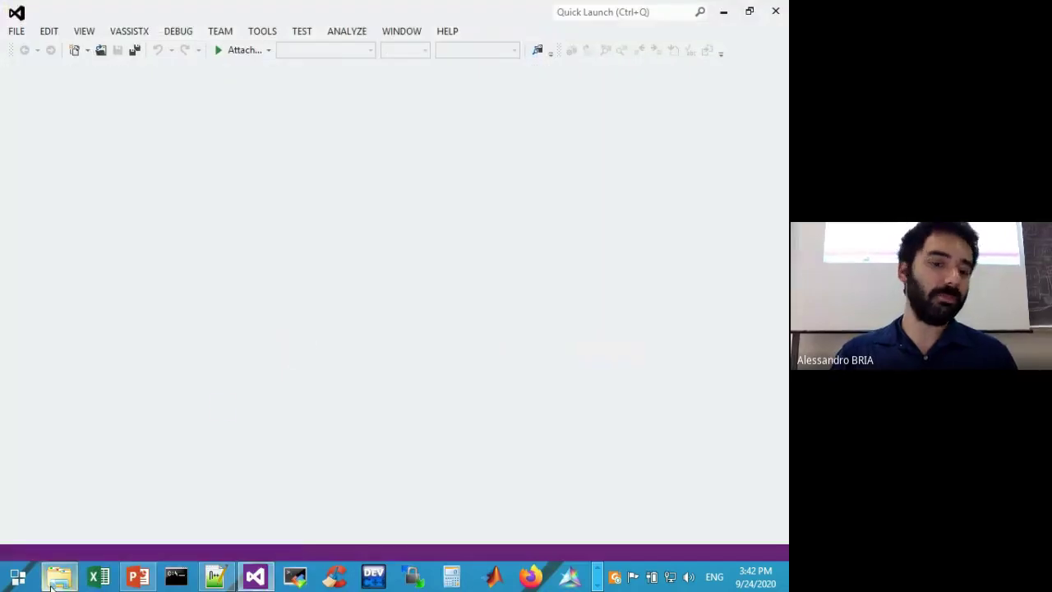
pyautogui.click(51, 585)
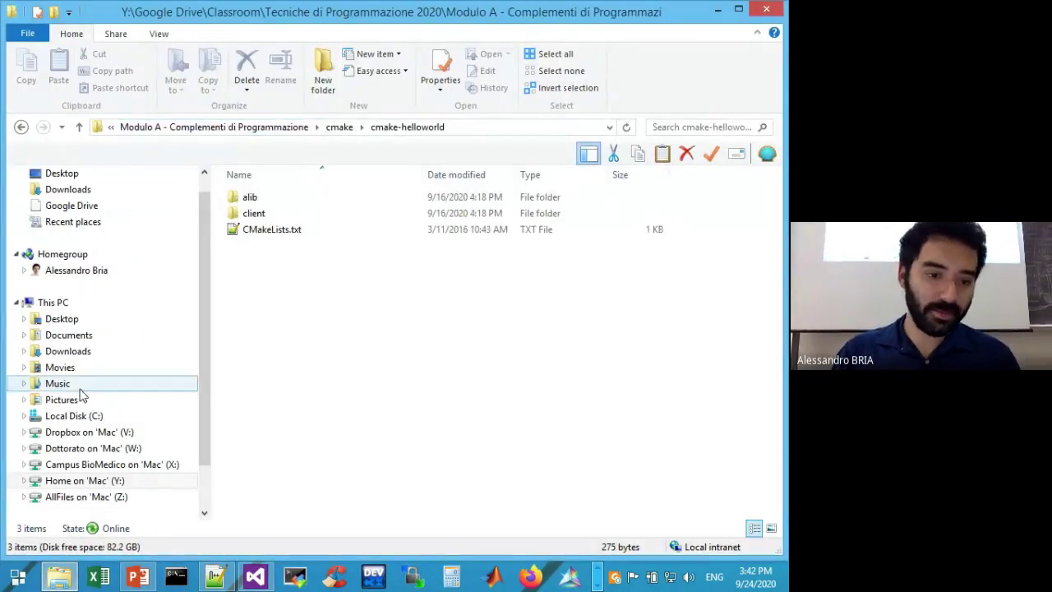
pyautogui.click(89, 417)
pyautogui.doubleClick(272, 458)
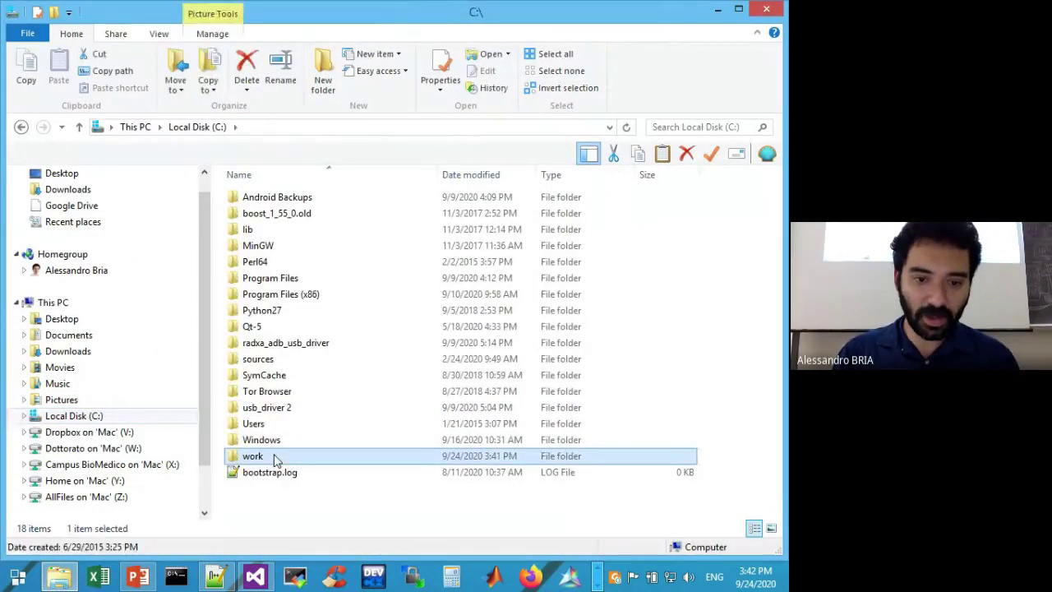
pyautogui.doubleClick(284, 278)
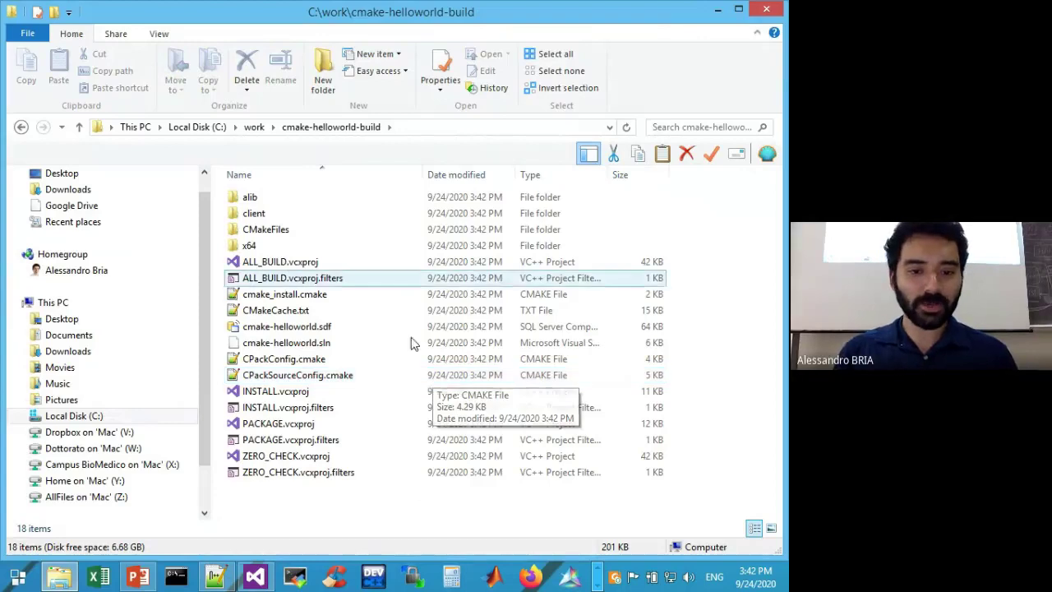
pyautogui.click(289, 348)
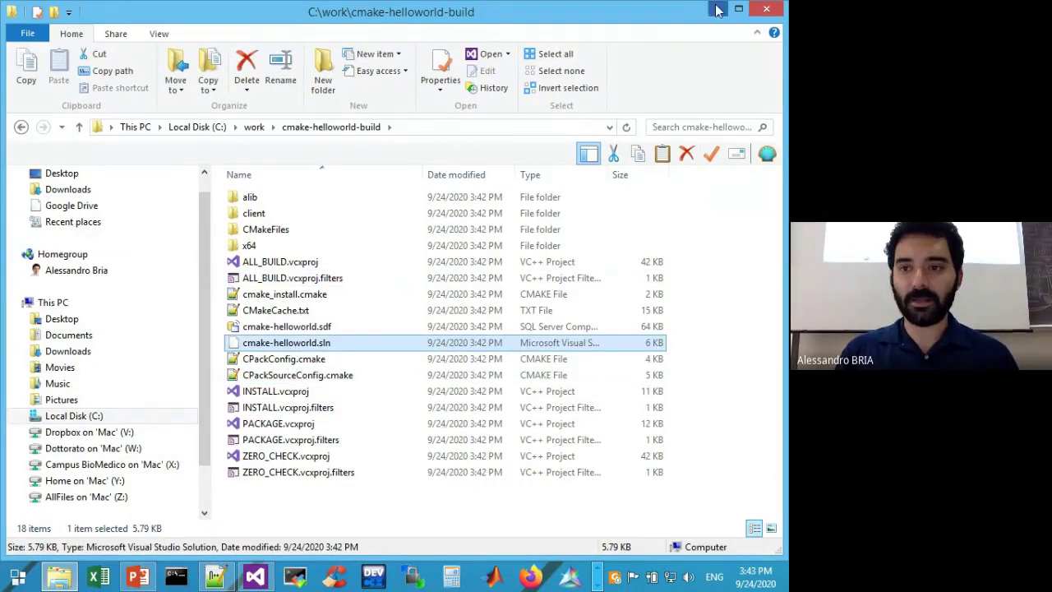
pyautogui.click(598, 576)
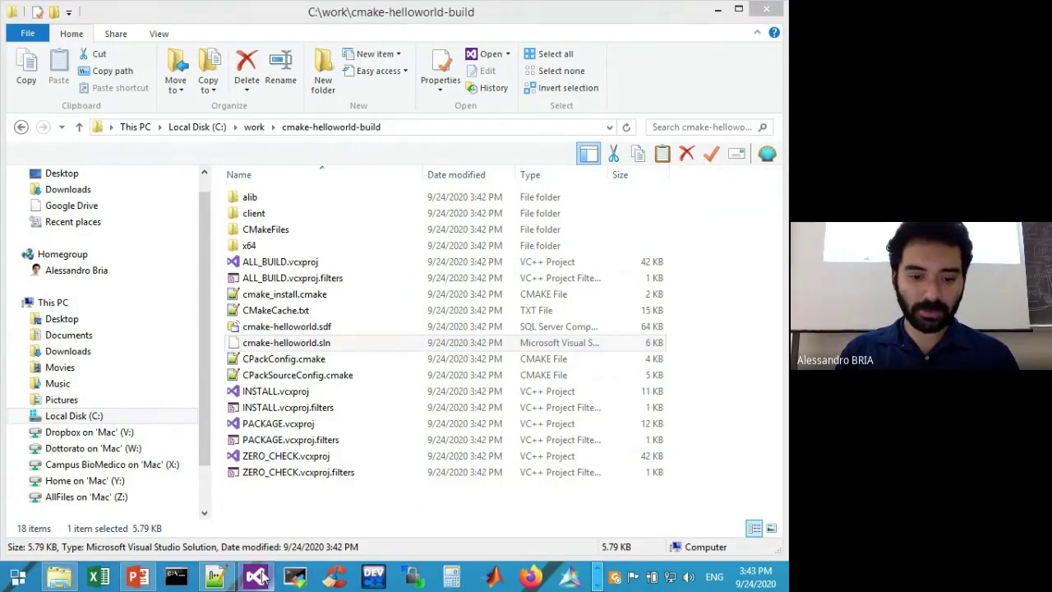
pyautogui.click(257, 576)
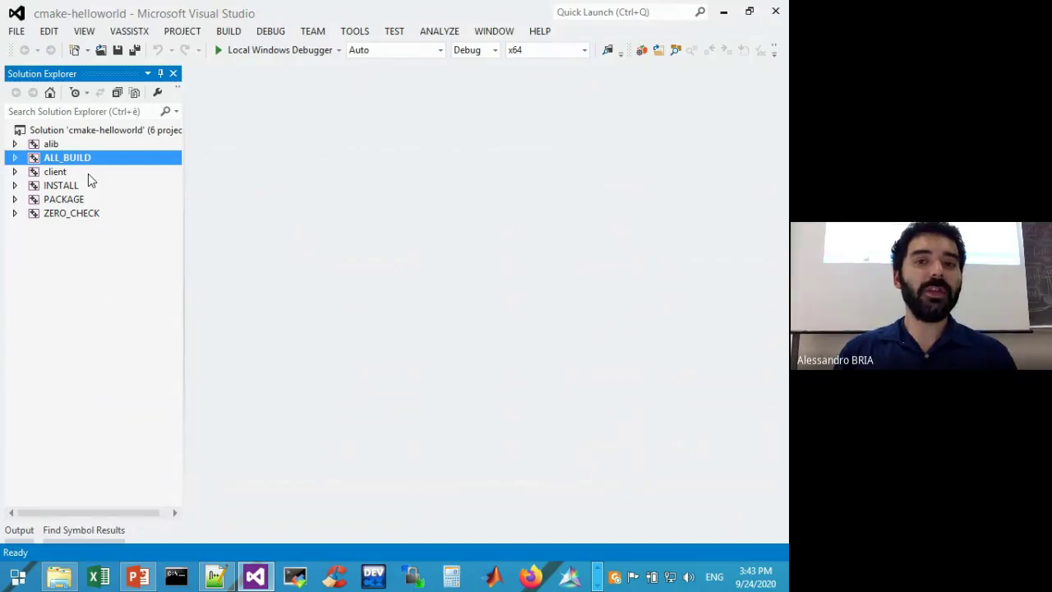
# Switch to Release, make client the startup project, and build client with its alib library.
pyautogui.click(471, 51)
pyautogui.click(484, 97)
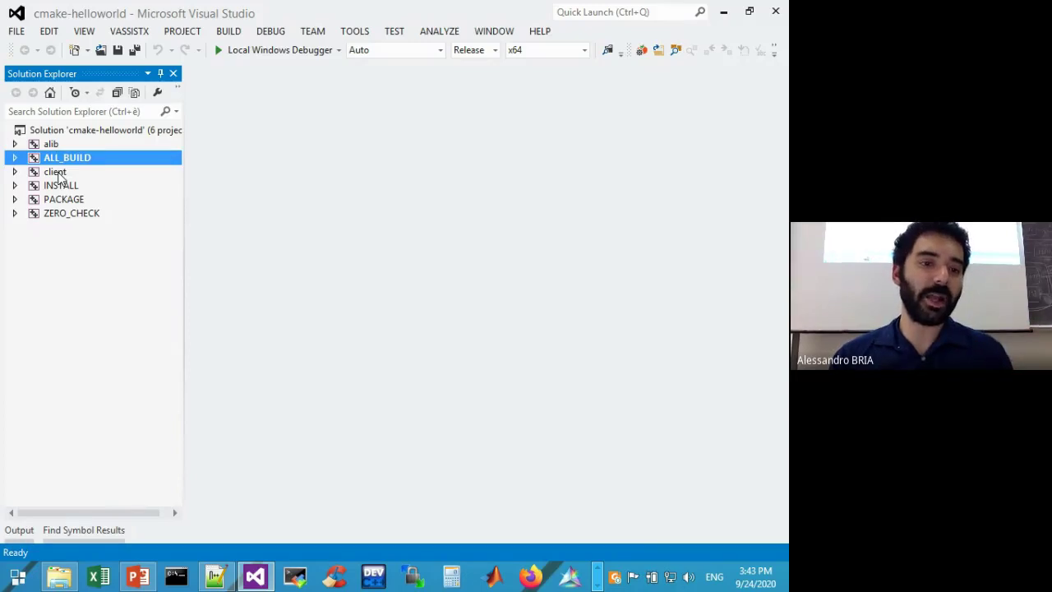
pyautogui.rightClick(60, 179)
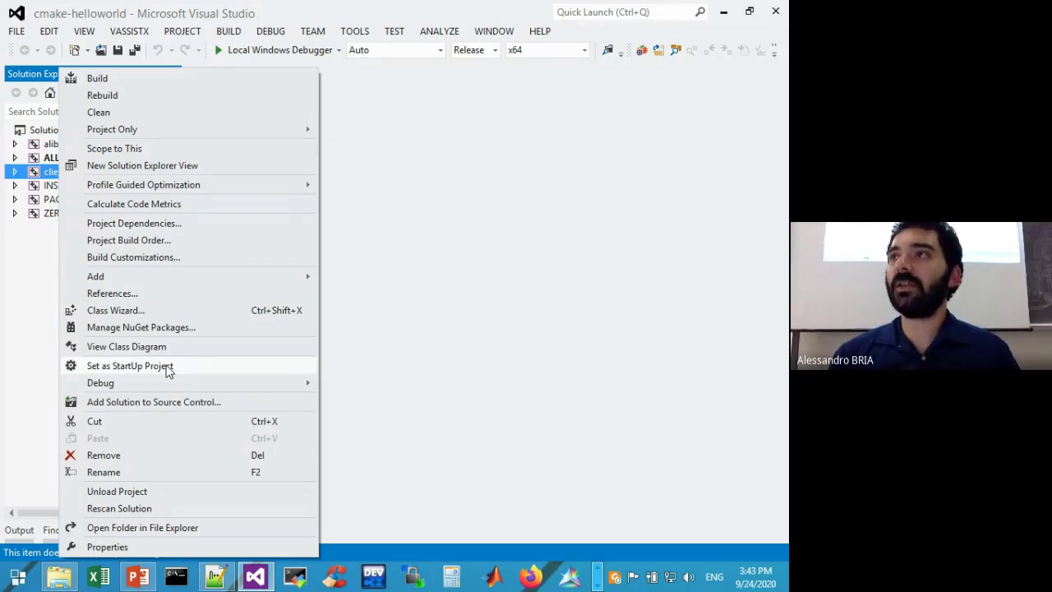
pyautogui.click(167, 370)
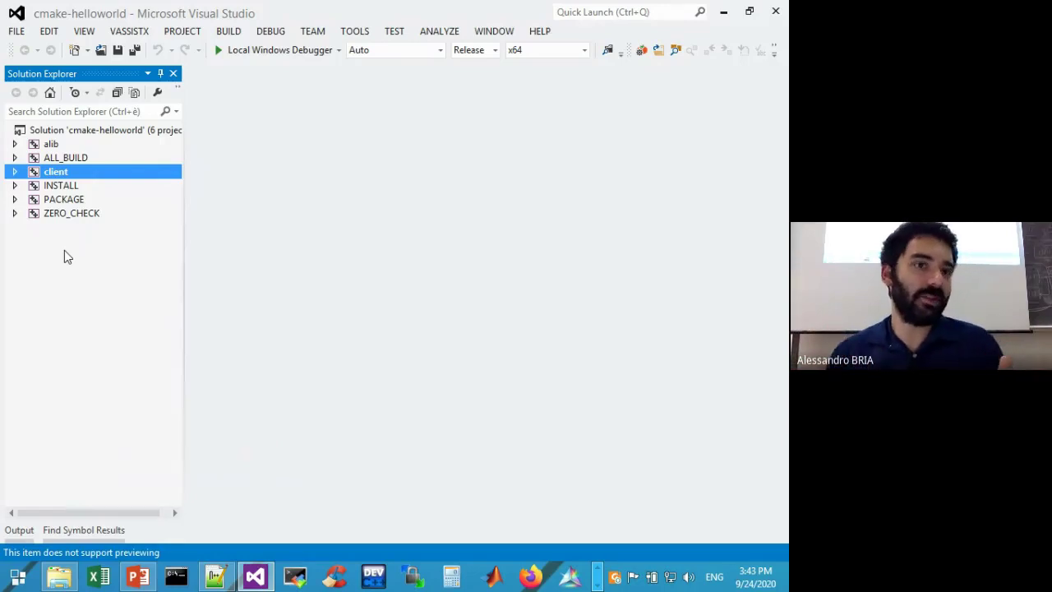
pyautogui.rightClick(64, 176)
pyautogui.click(111, 78)
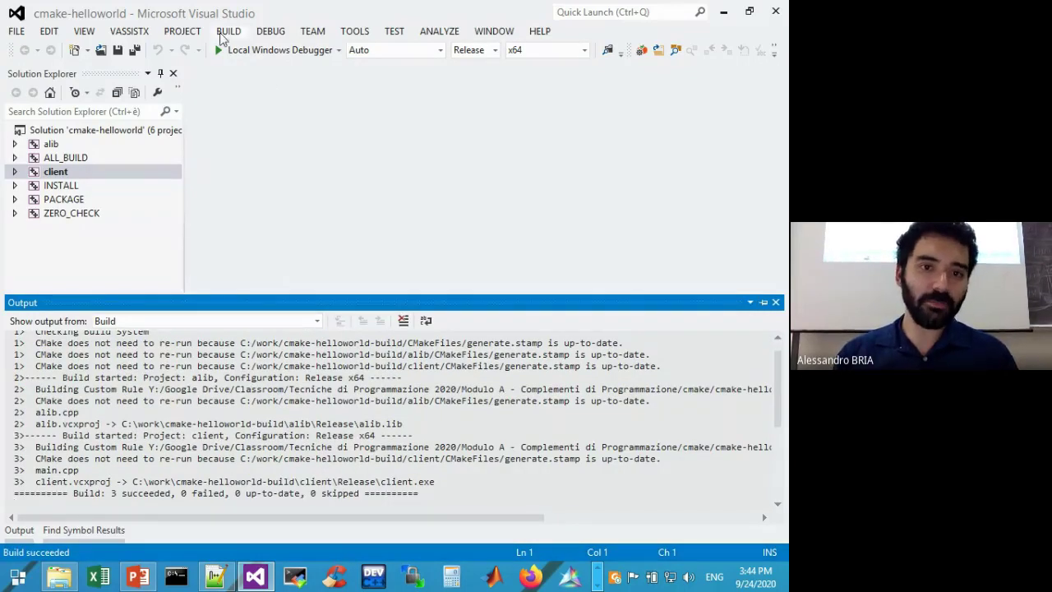
# Run client without debugging to see the alib::foo() static library greeting, then close its console.
pyautogui.click(265, 36)
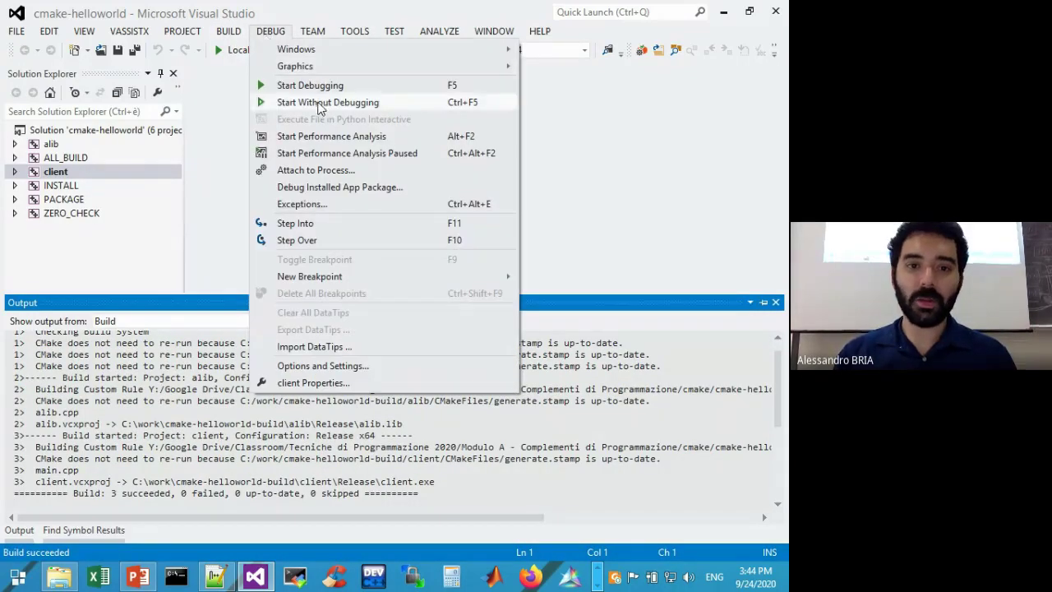
pyautogui.click(320, 102)
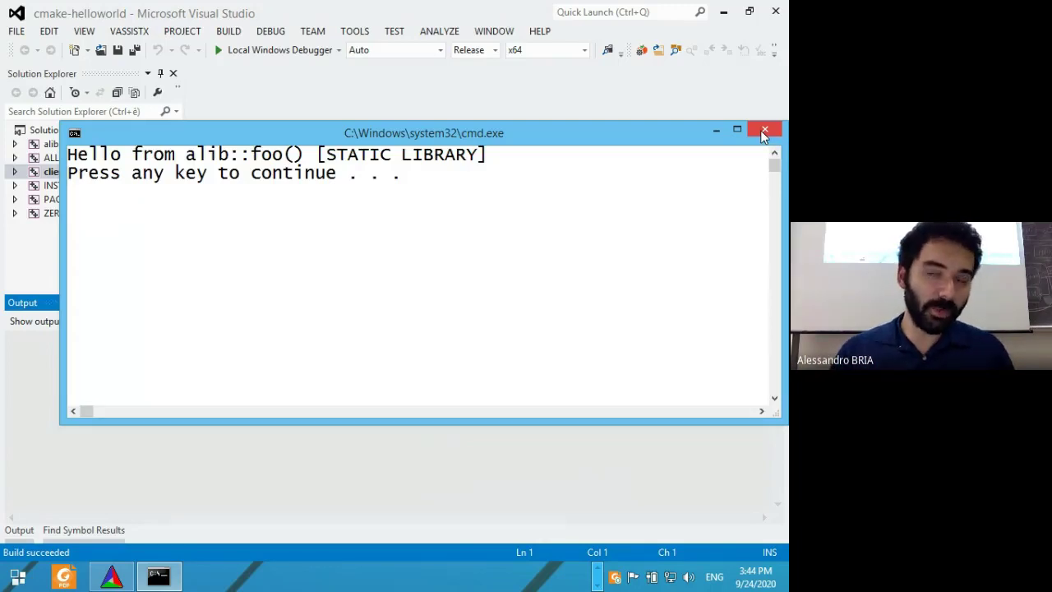
pyautogui.click(763, 132)
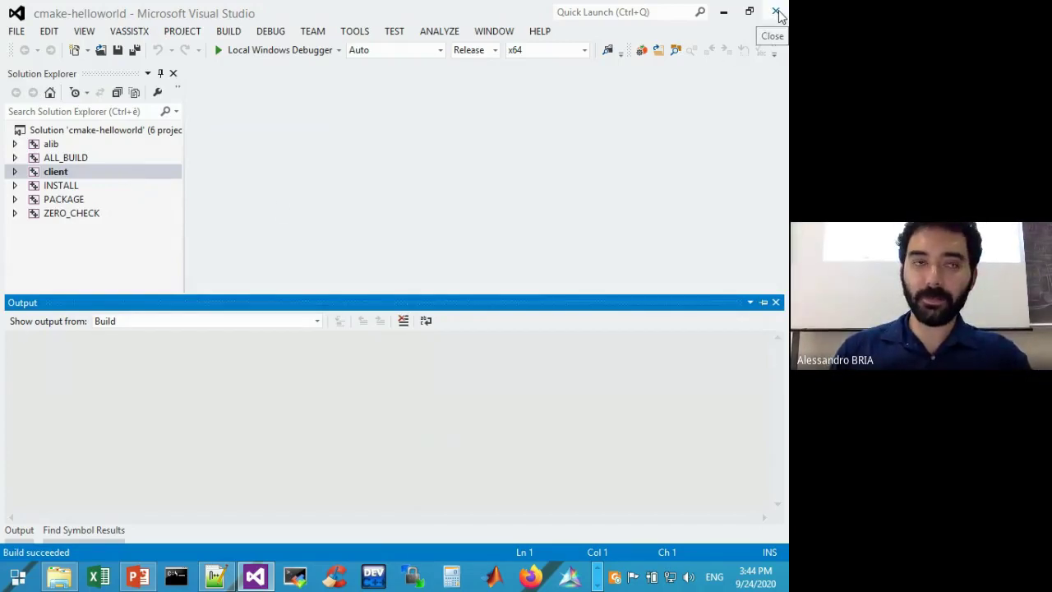
pyautogui.click(134, 578)
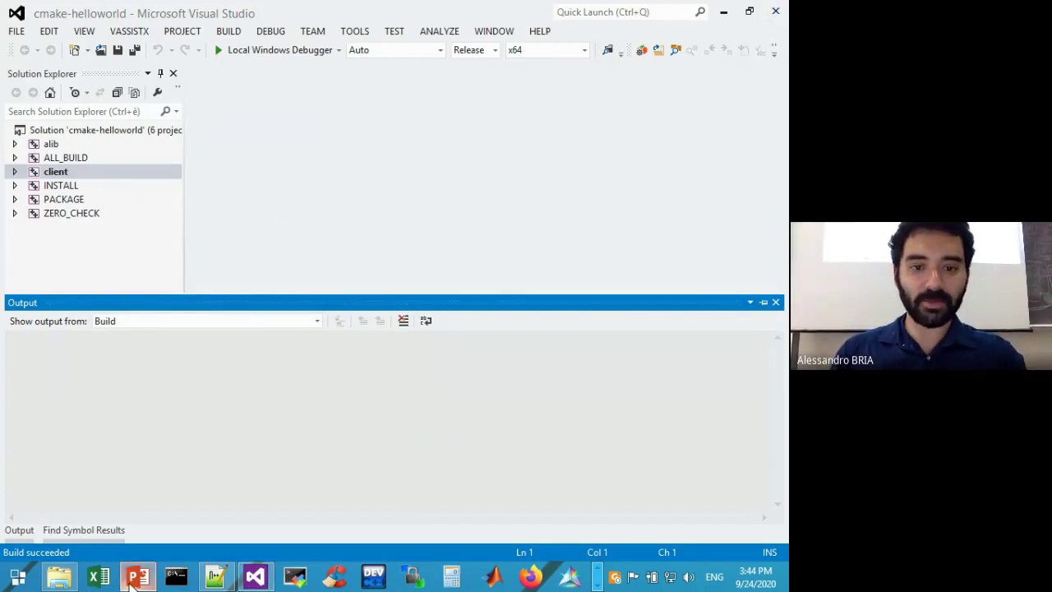
# Present slides 37 and 38 as a slide show, then exit to normal view on slide 38.
pyautogui.hotkey('shift', 'F5')
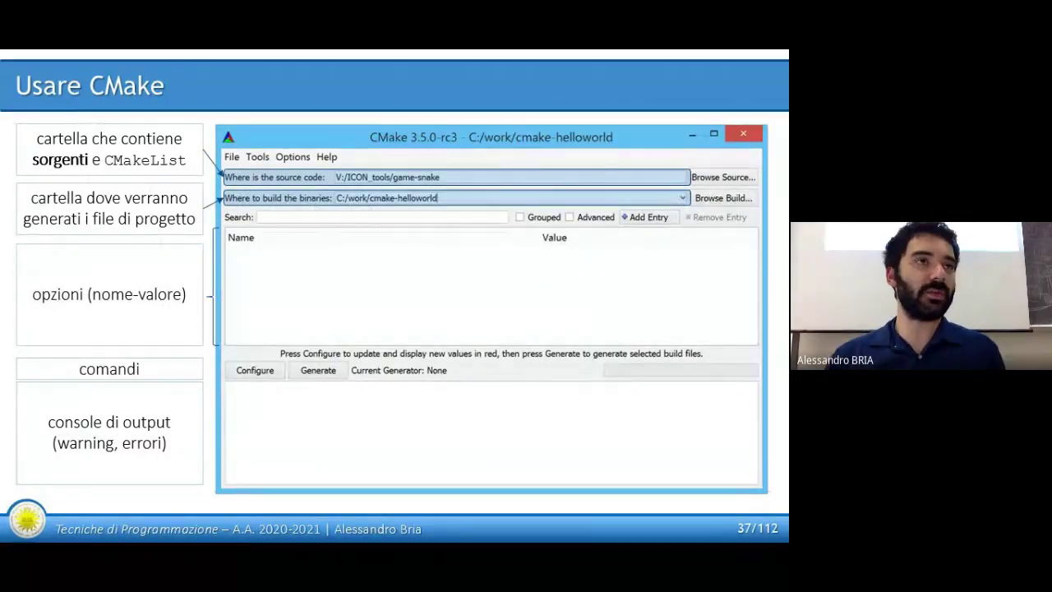
pyautogui.press('Right')
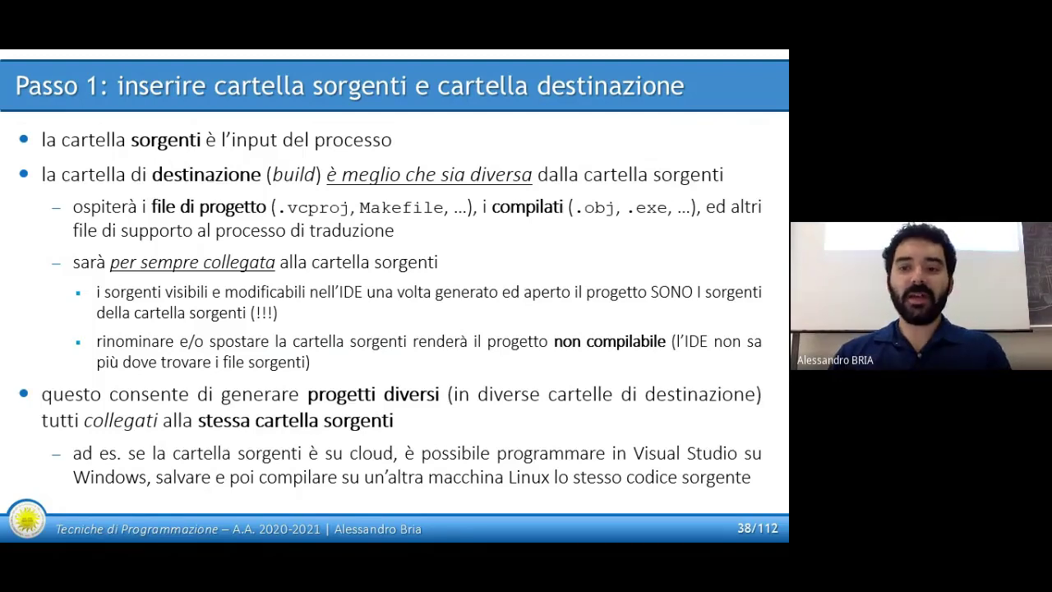
pyautogui.press('Escape')
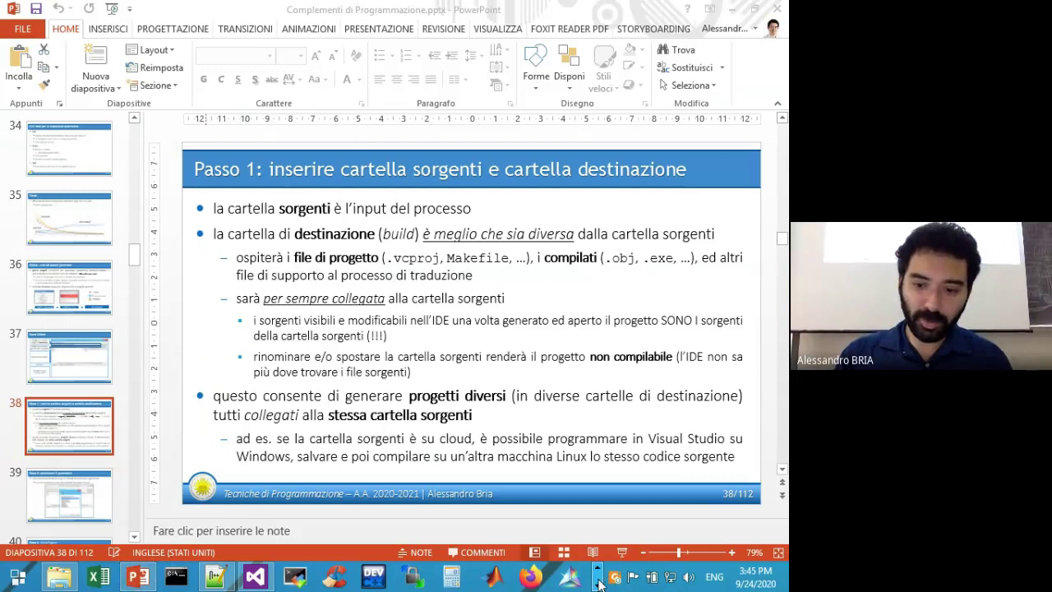
# Briefly show the CMake GUI for C:/work/cmake-helloworld-build, then return to PowerPoint.
pyautogui.click(570, 576)
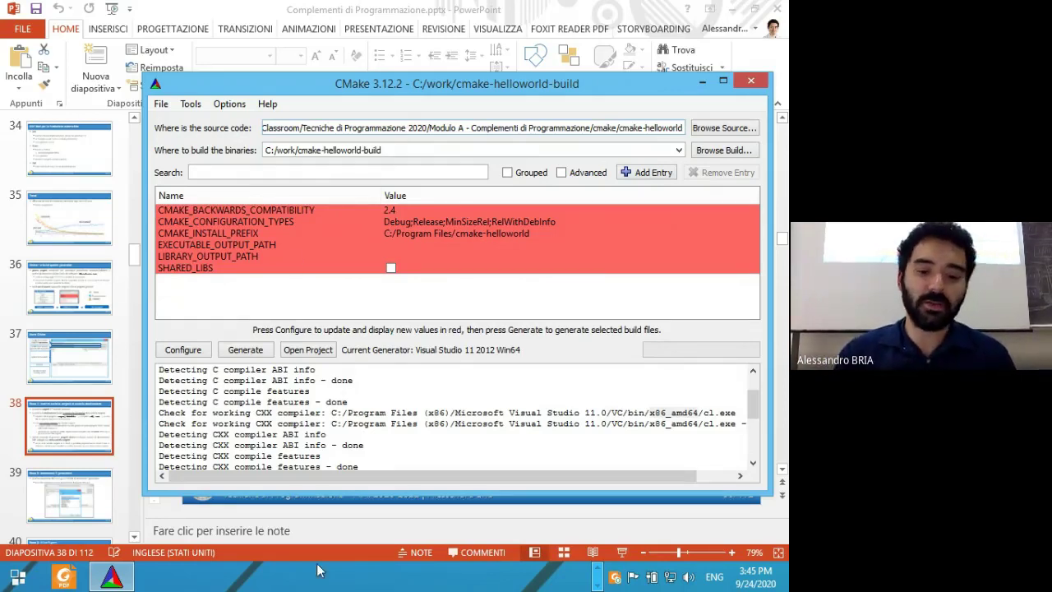
pyautogui.click(599, 573)
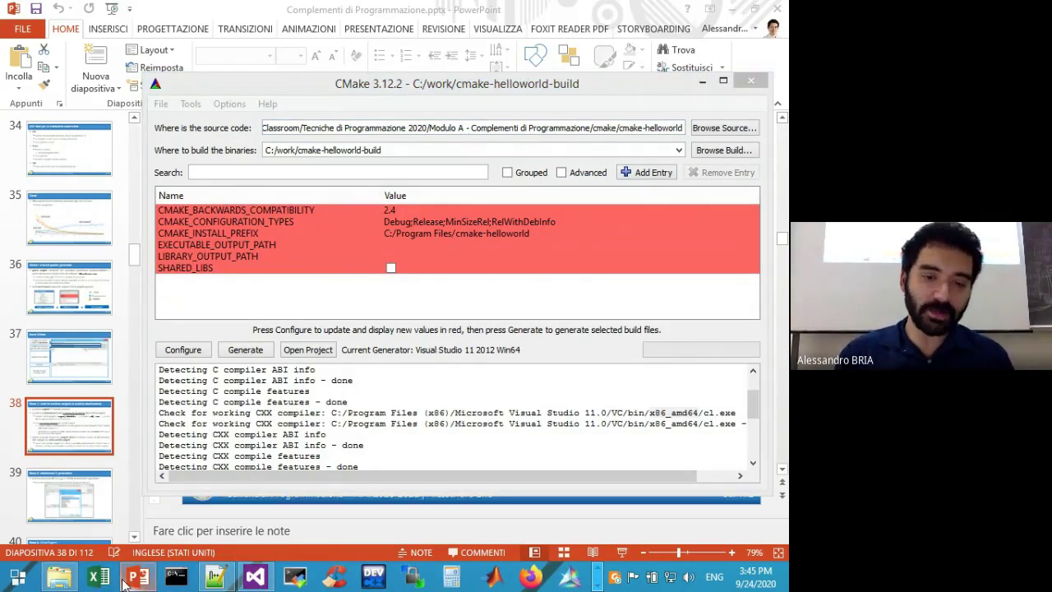
pyautogui.click(138, 576)
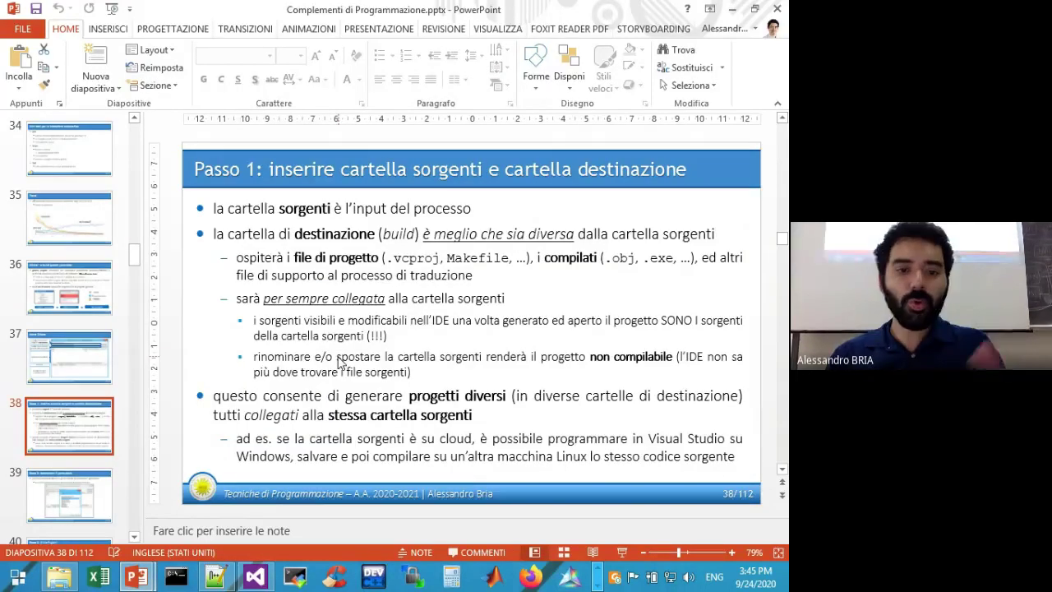
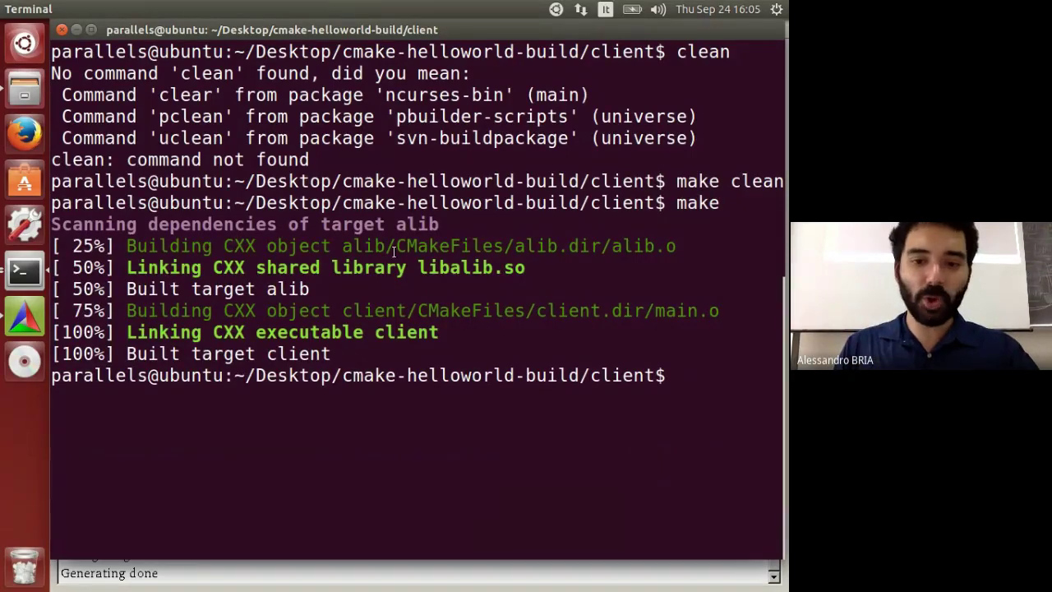
# List the client build folder's files and discard a half-typed ./client command.
pyautogui.scroll(7, 528, 268)
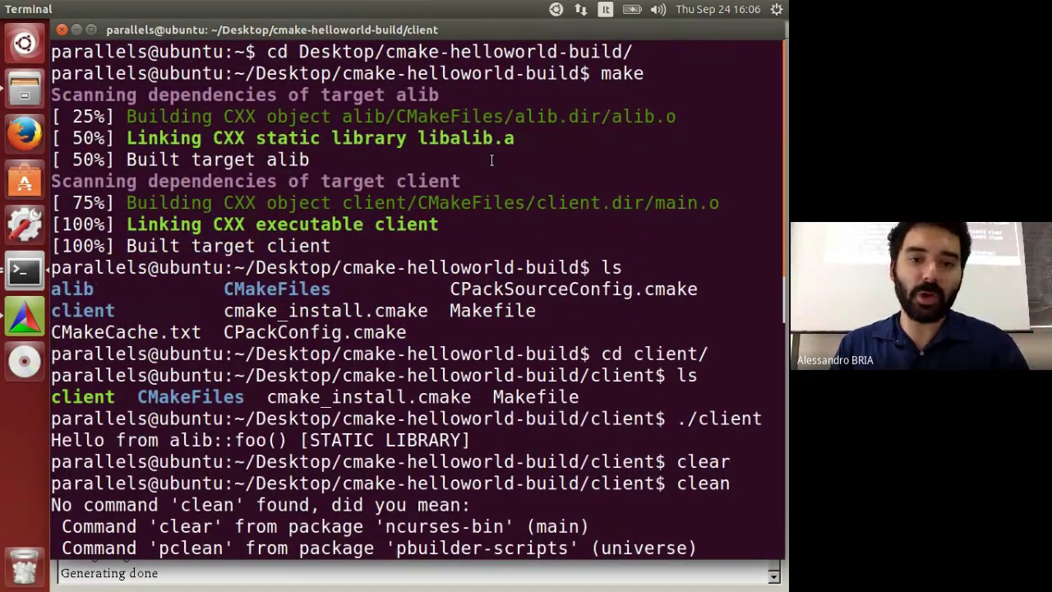
pyautogui.scroll(-7, 491, 161)
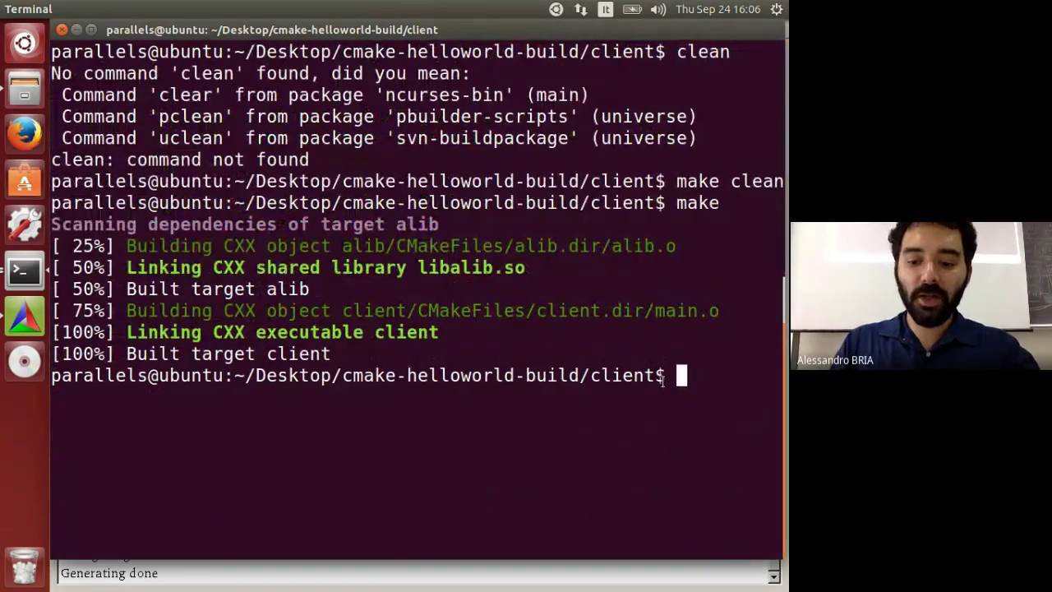
pyautogui.write('ls')
pyautogui.press('Return')
pyautogui.write('./cl')
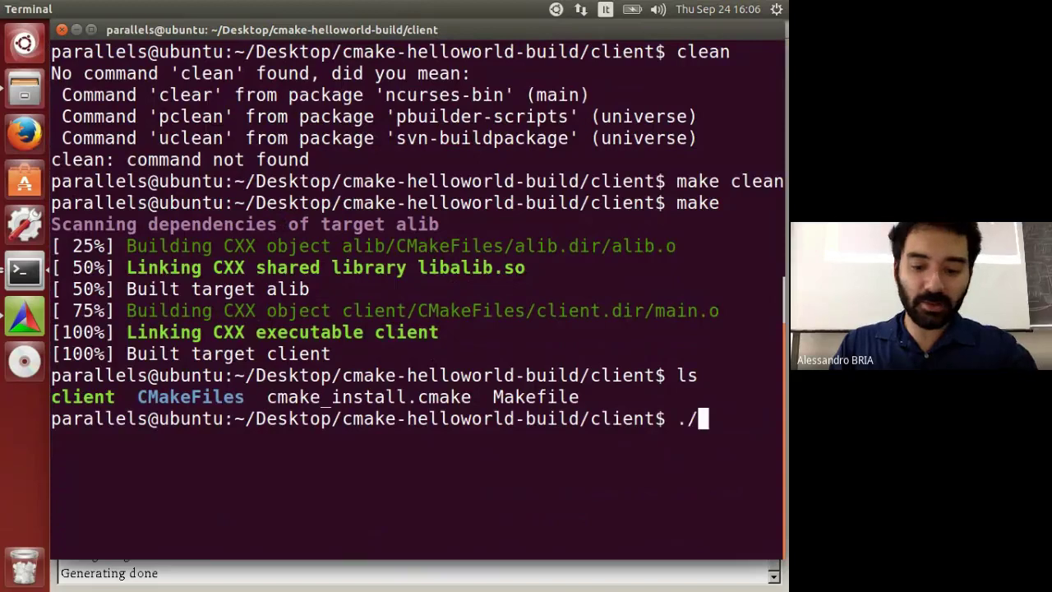
pyautogui.press('Tab')
pyautogui.press('BackSpace')
pyautogui.hotkey('ctrl', 'u')
# Rebuild the project with make from the parent build folder.
pyautogui.write('cd ..')
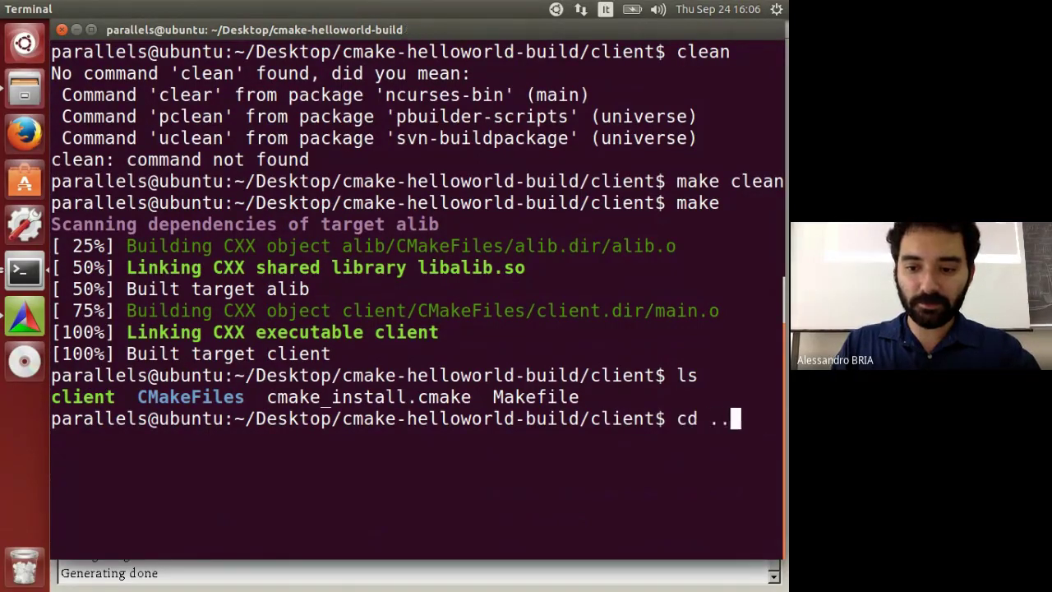
pyautogui.press('Return')
pyautogui.write('make')
pyautogui.press('Return')
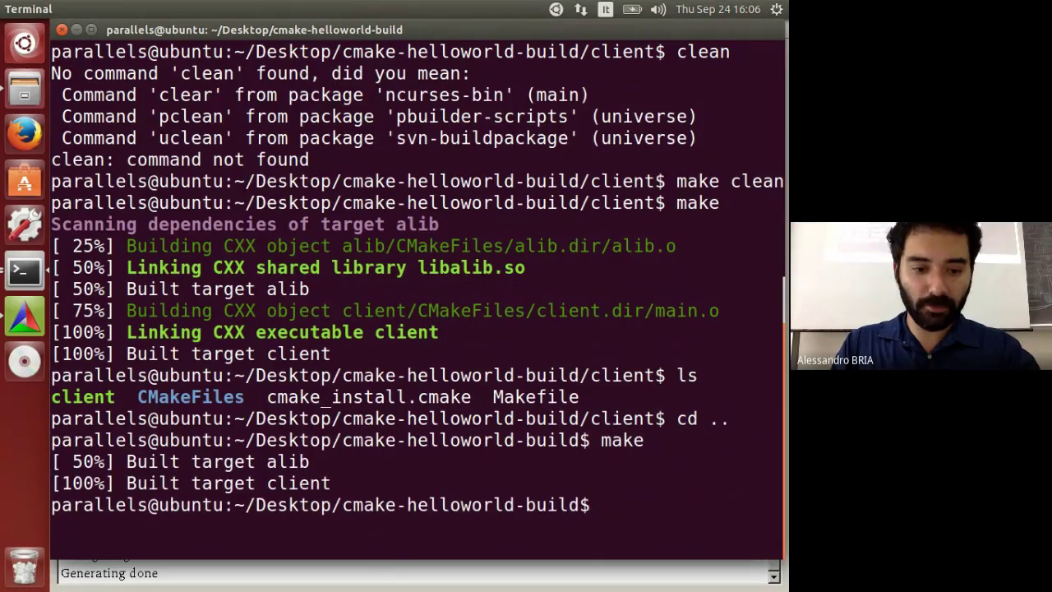
# Return to the client folder, clear the screen, and run ./client.
pyautogui.write('cd clien')
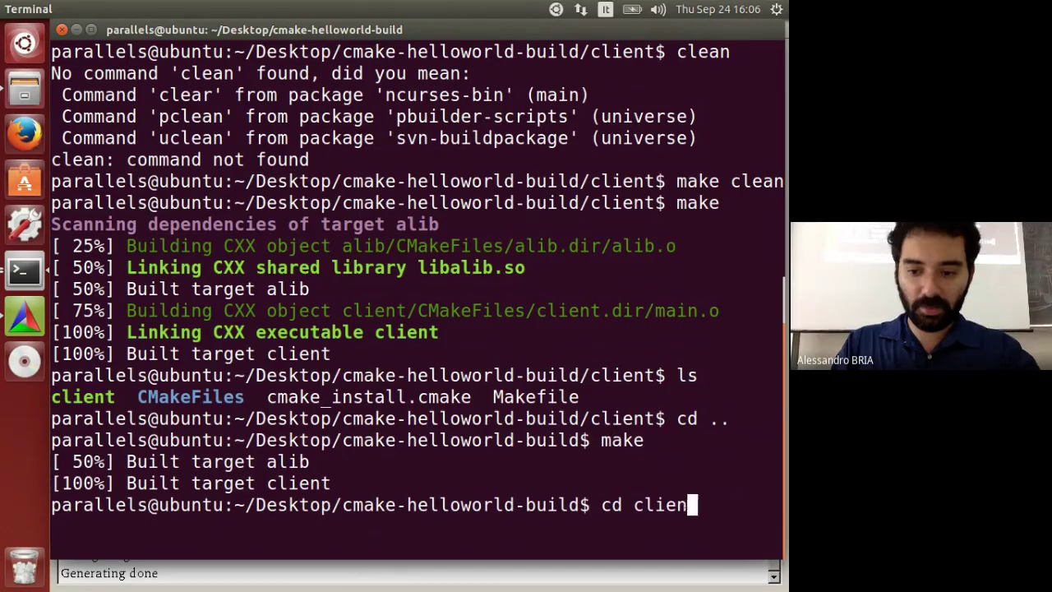
pyautogui.press('Tab')
pyautogui.press('Return')
pyautogui.write('clear')
pyautogui.press('Return')
pyautogui.write('./cl')
pyautogui.press('Tab')
pyautogui.press('Return')
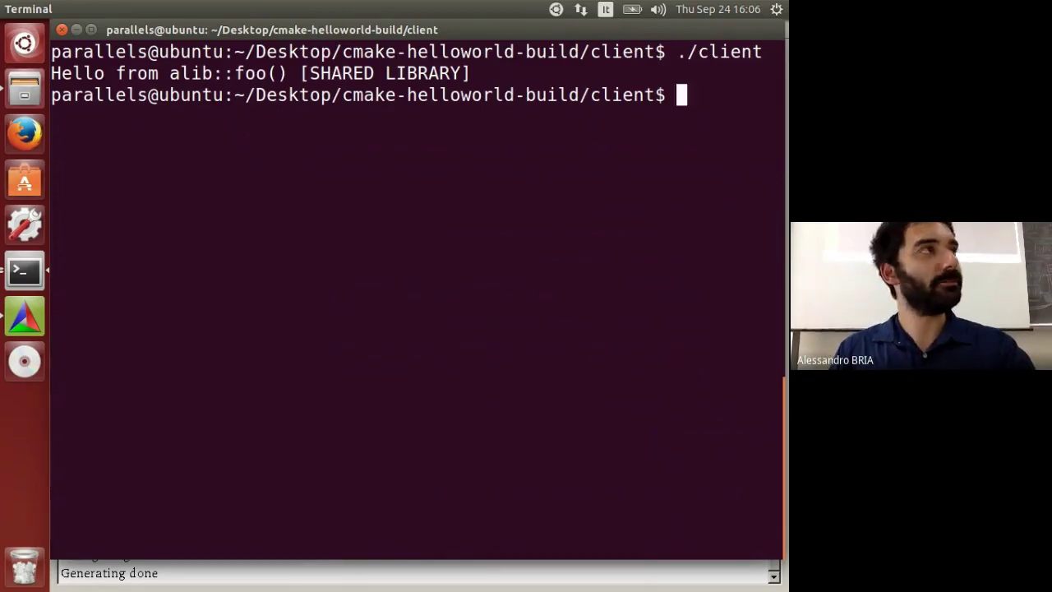
# Show an ls -l listing of the client folder and echo the empty $LD_LIBRARY_PATH.
pyautogui.write('ls -l')
pyautogui.press('Return')
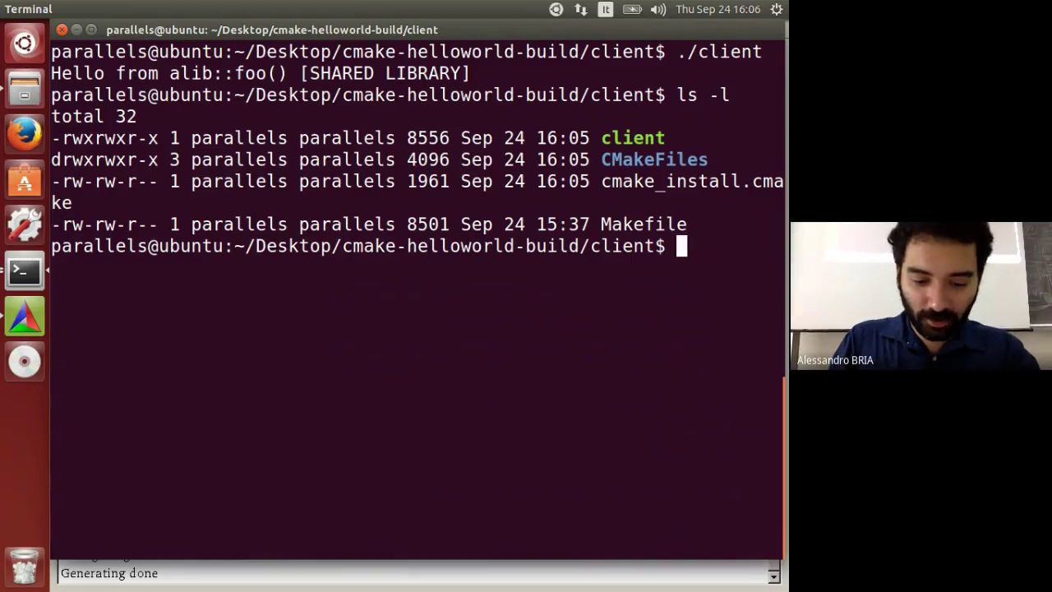
pyautogui.write('echo $LD_LI')
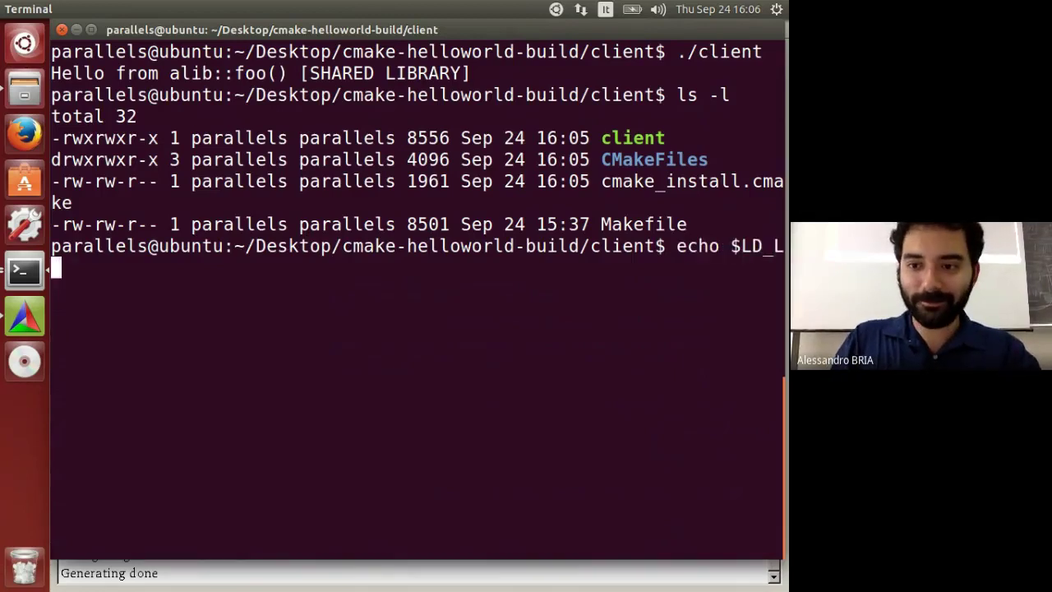
pyautogui.press('BackSpace')
pyautogui.press('BackSpace')
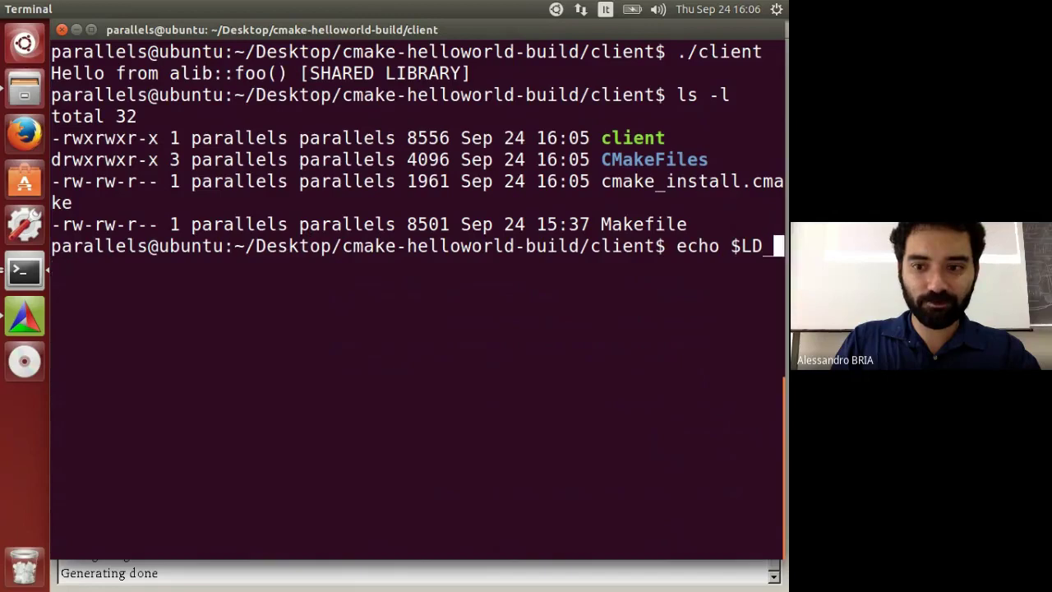
pyautogui.write('LIBRAR')
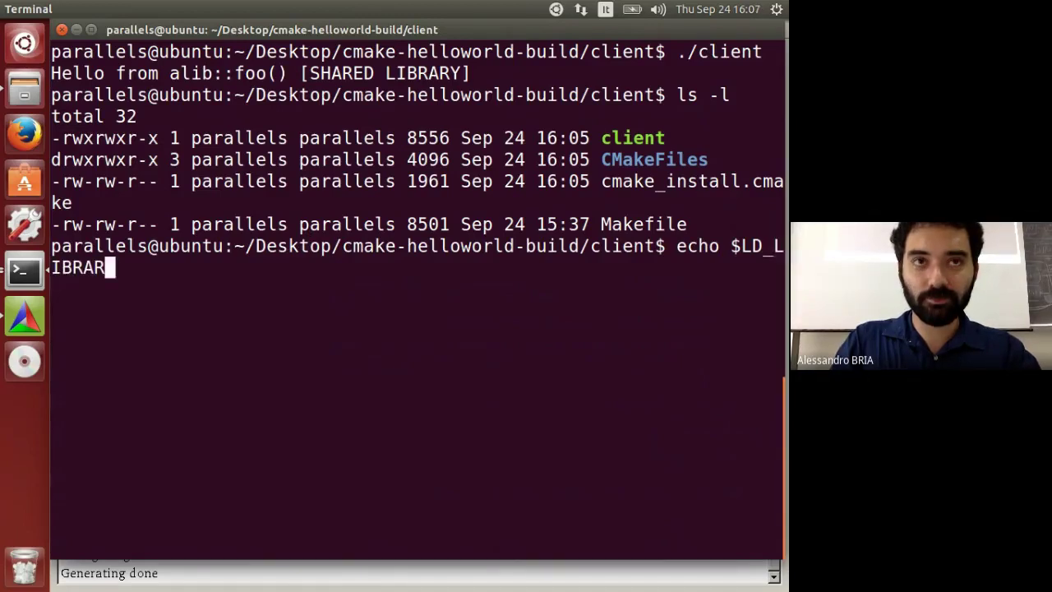
pyautogui.write('Y_PATH')
pyautogui.press('Return')
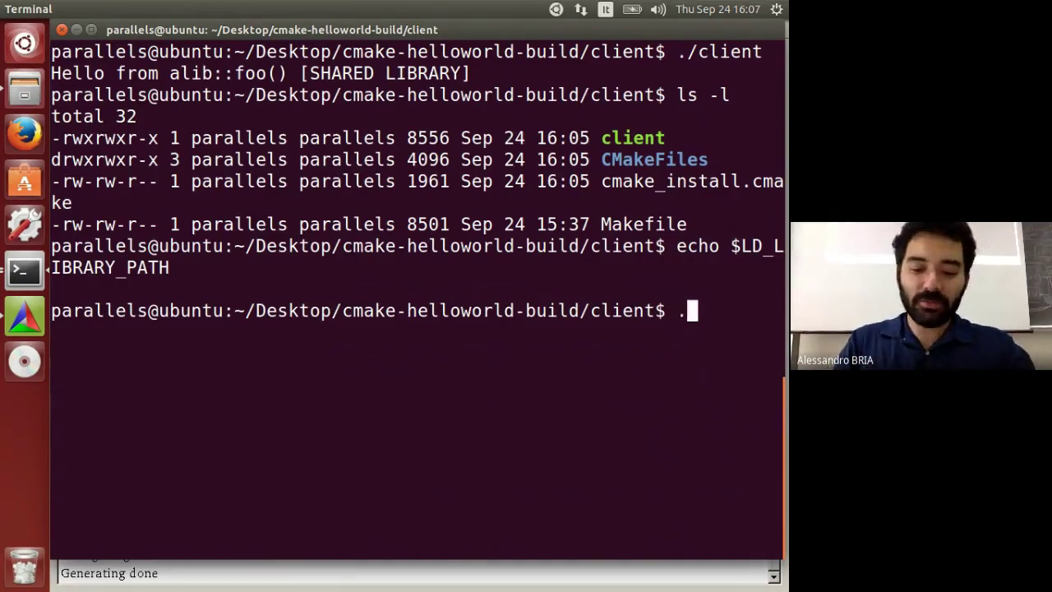
# Run ldd ./client to show libalib.so from the build's alib folder, then clear the screen.
pyautogui.write('ldd ')
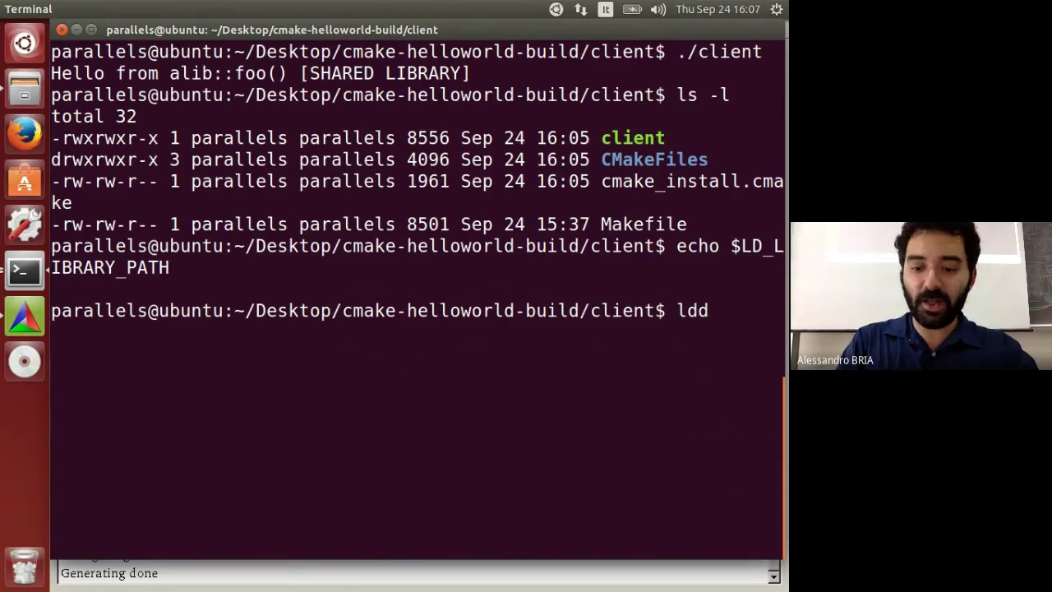
pyautogui.write('./')
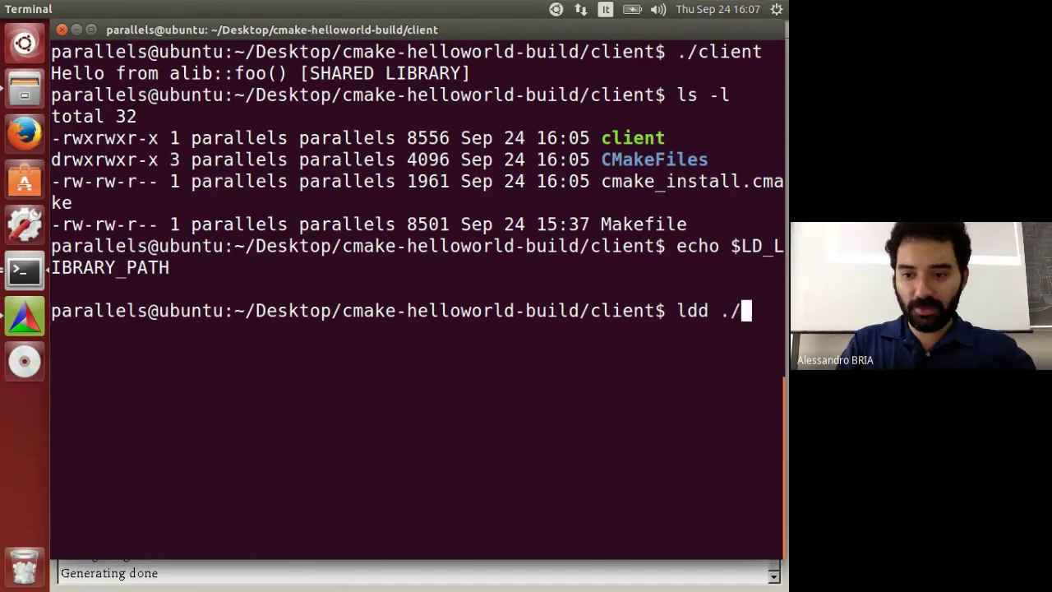
pyautogui.write('cl')
pyautogui.press('Tab')
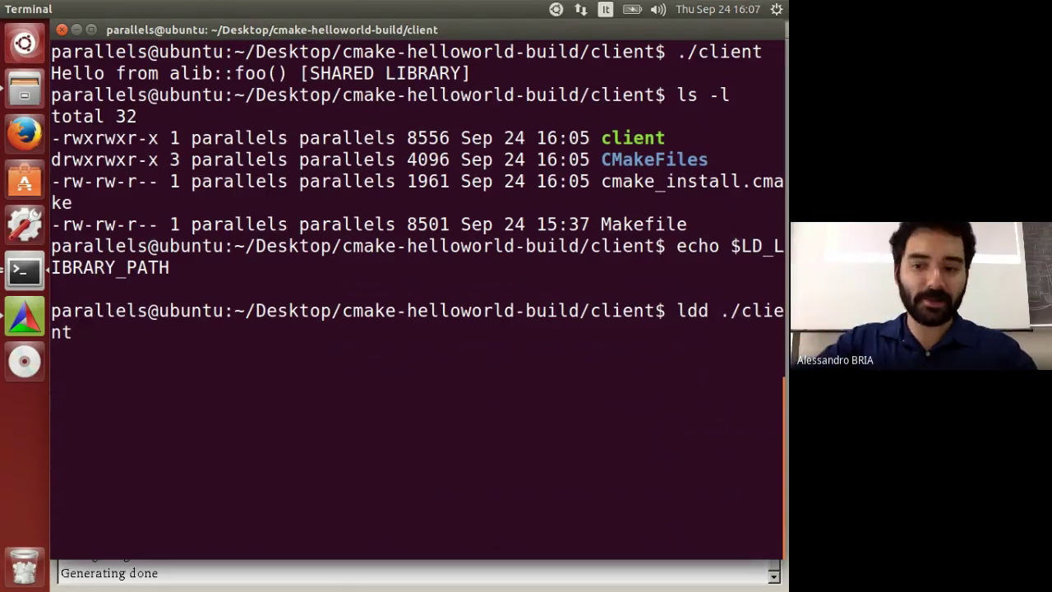
pyautogui.press('Return')
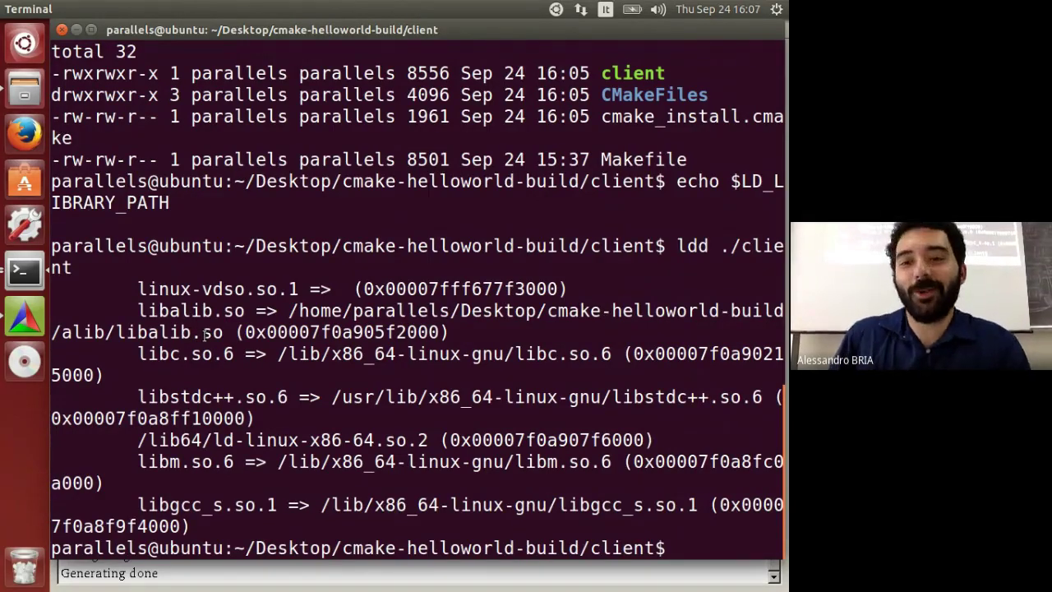
pyautogui.write('clear')
pyautogui.press('Return')
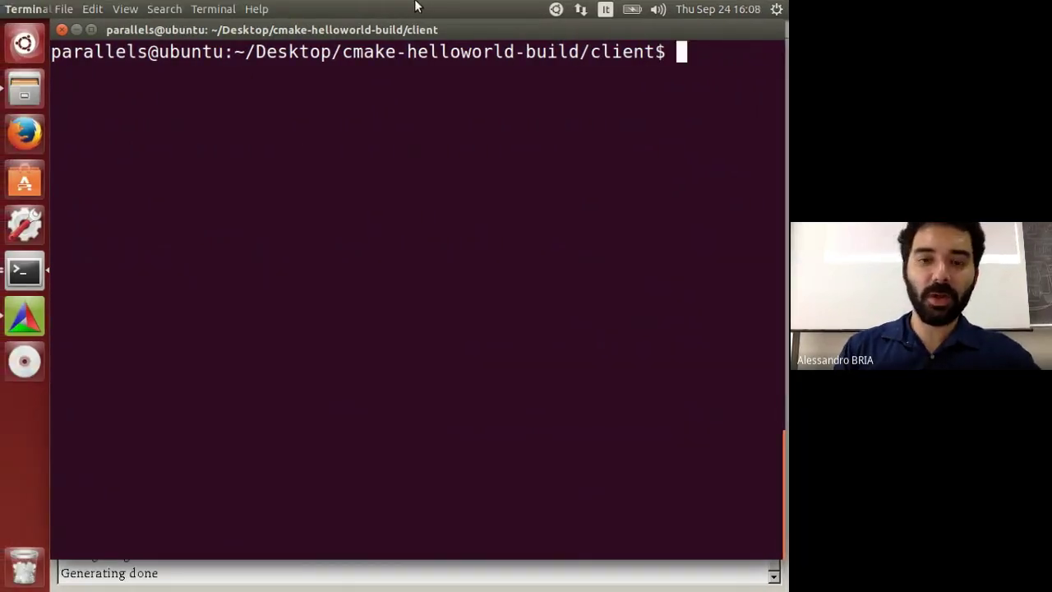
pyautogui.hotkey('alt', 'Tab')
# On the Windows desktop, run Clean on Visual Studio's client project (3 succeeded, 0 failed).
pyautogui.hotkey('ctrl', 'Up')
pyautogui.click(449, 68)
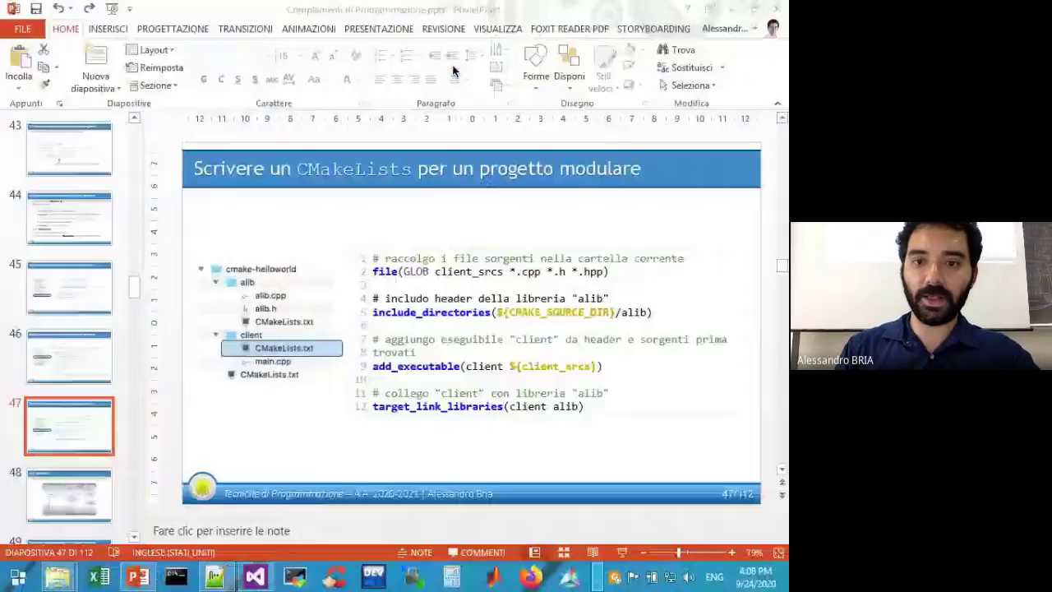
pyautogui.click(254, 578)
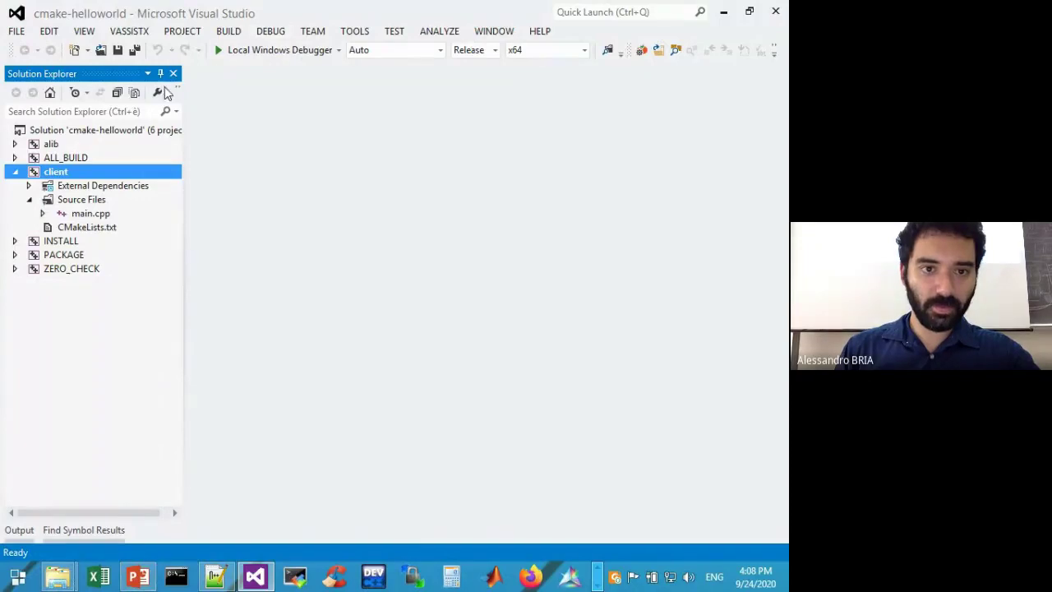
pyautogui.rightClick(74, 178)
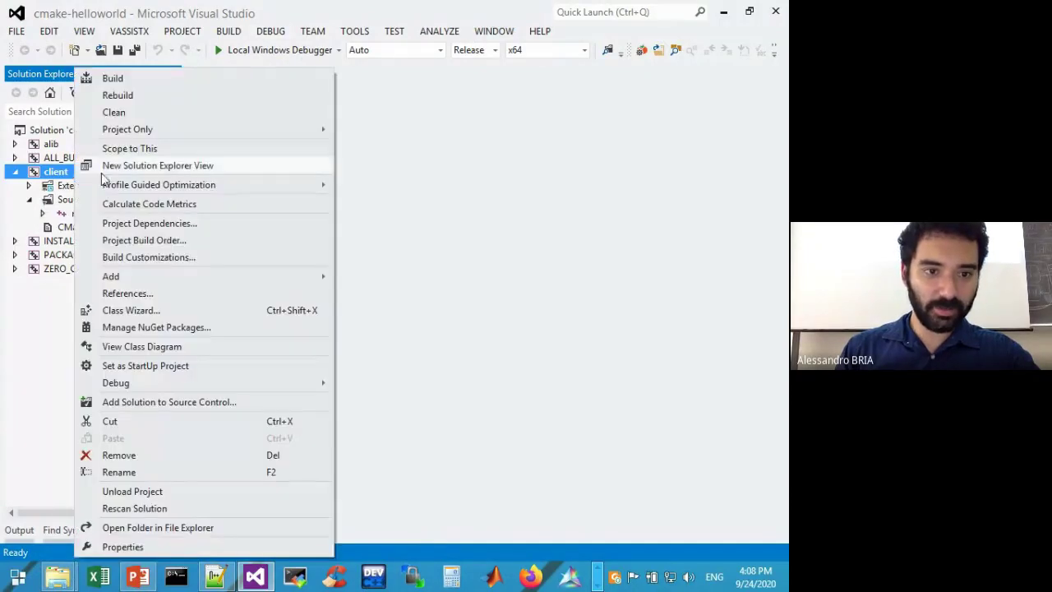
pyautogui.click(129, 110)
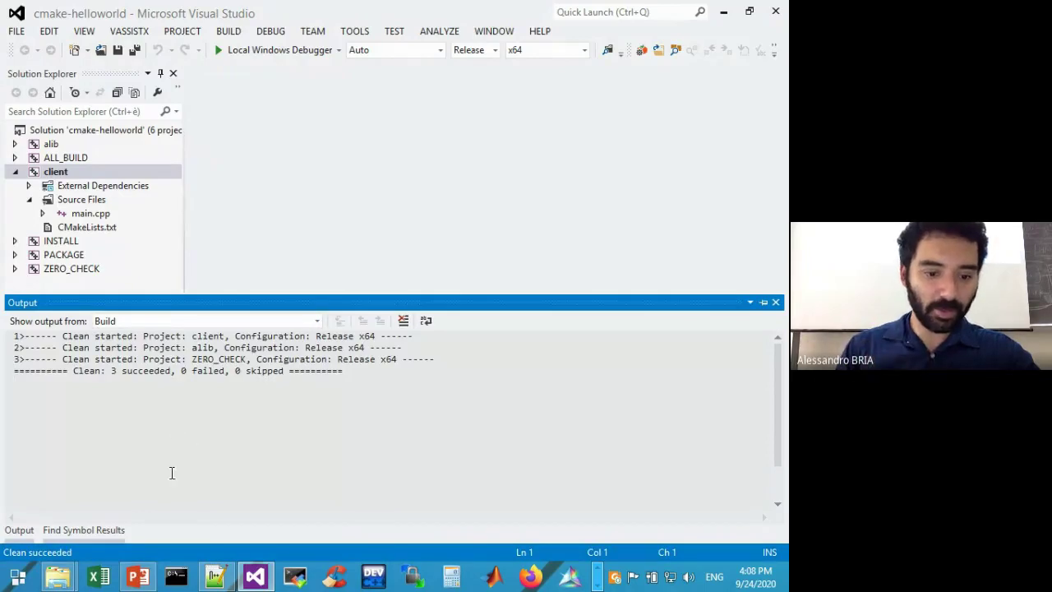
pyautogui.moveTo(51, 580)
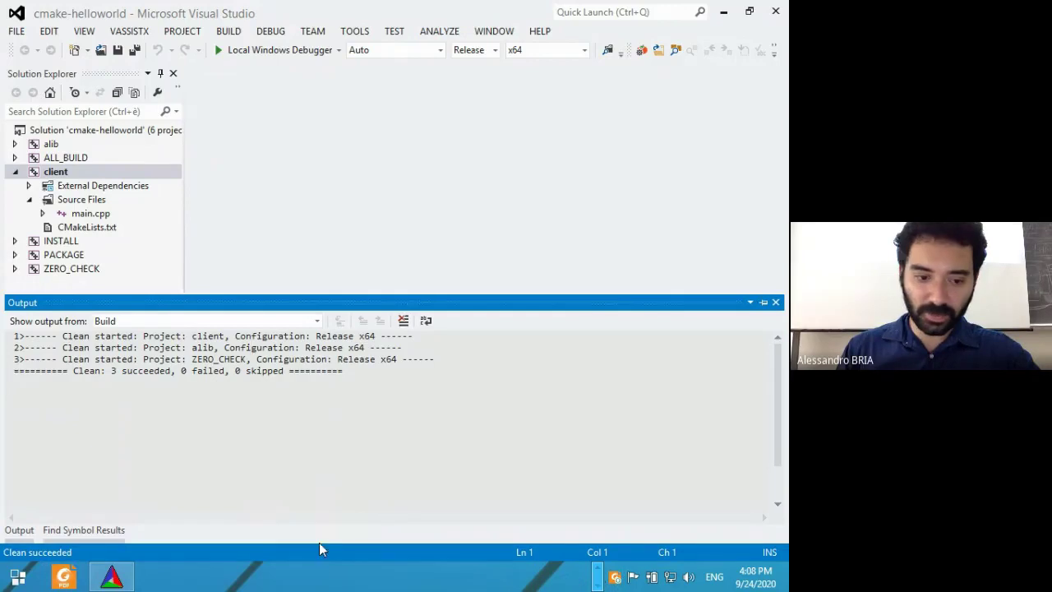
# Check SHARED_LIBS in CMake GUI, then Configure and Generate the Visual Studio build files.
pyautogui.click(112, 577)
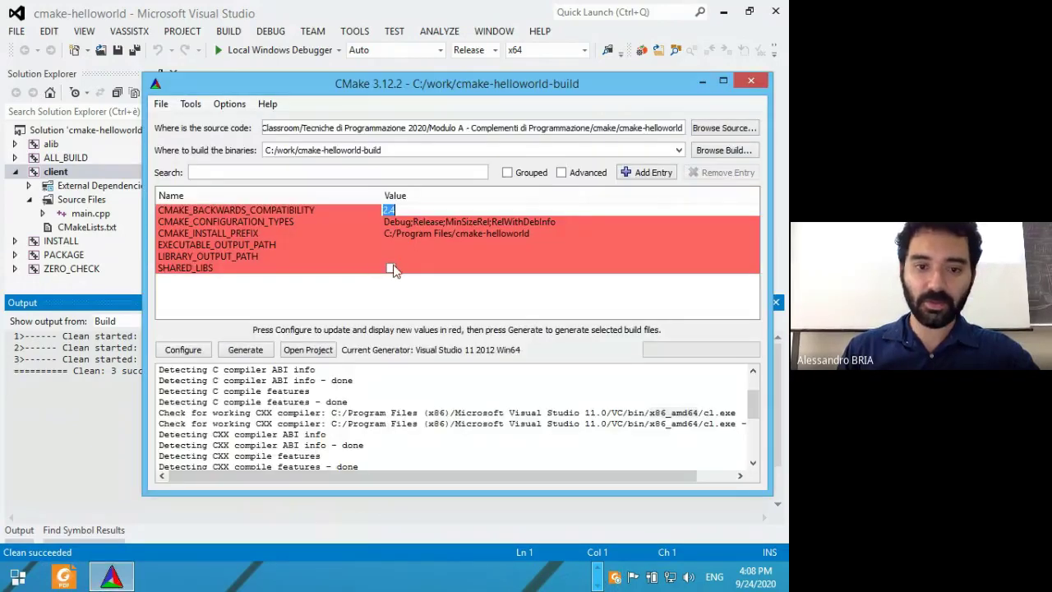
pyautogui.click(392, 268)
pyautogui.click(196, 350)
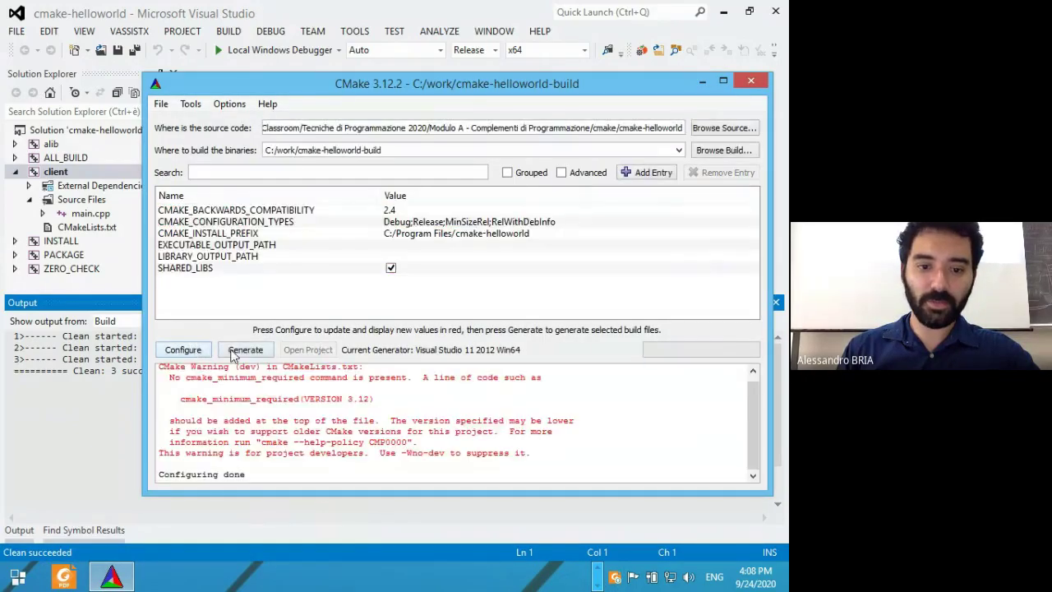
pyautogui.click(237, 352)
pyautogui.click(365, 12)
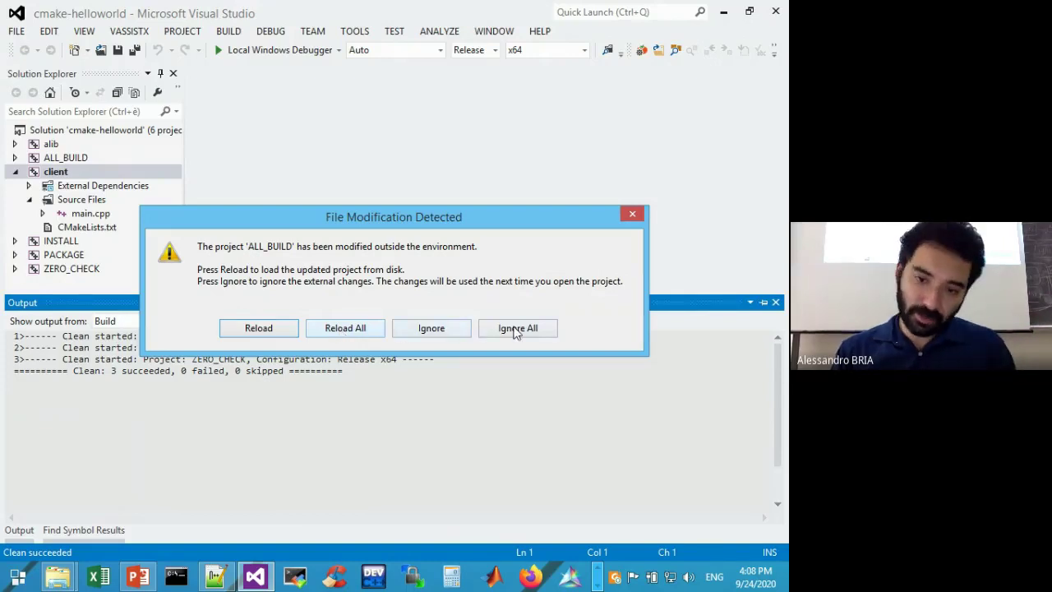
# Reload all externally modified projects and build the client project.
pyautogui.click(342, 329)
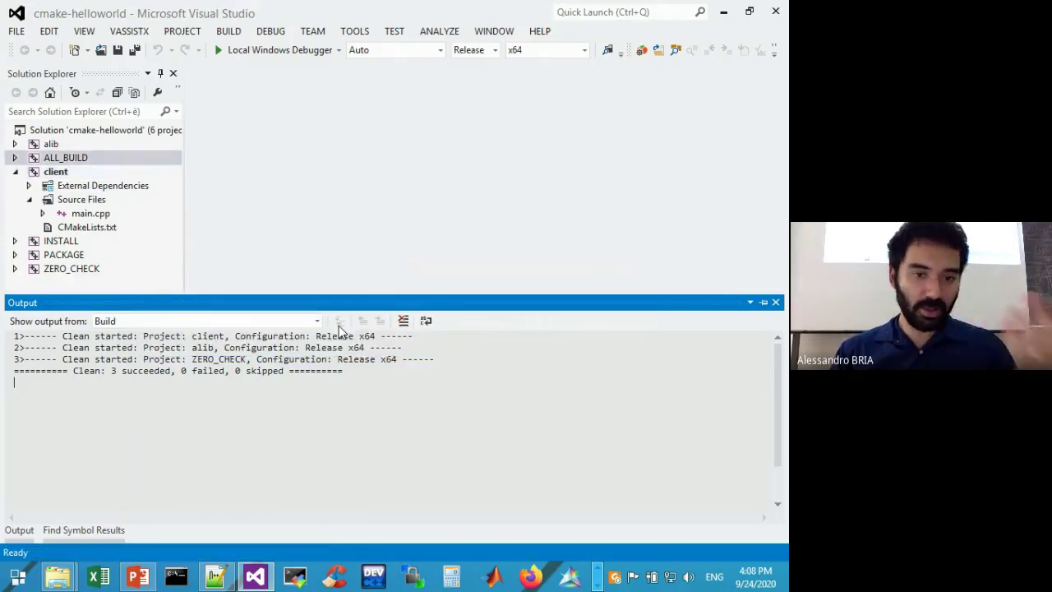
pyautogui.rightClick(70, 175)
pyautogui.click(123, 75)
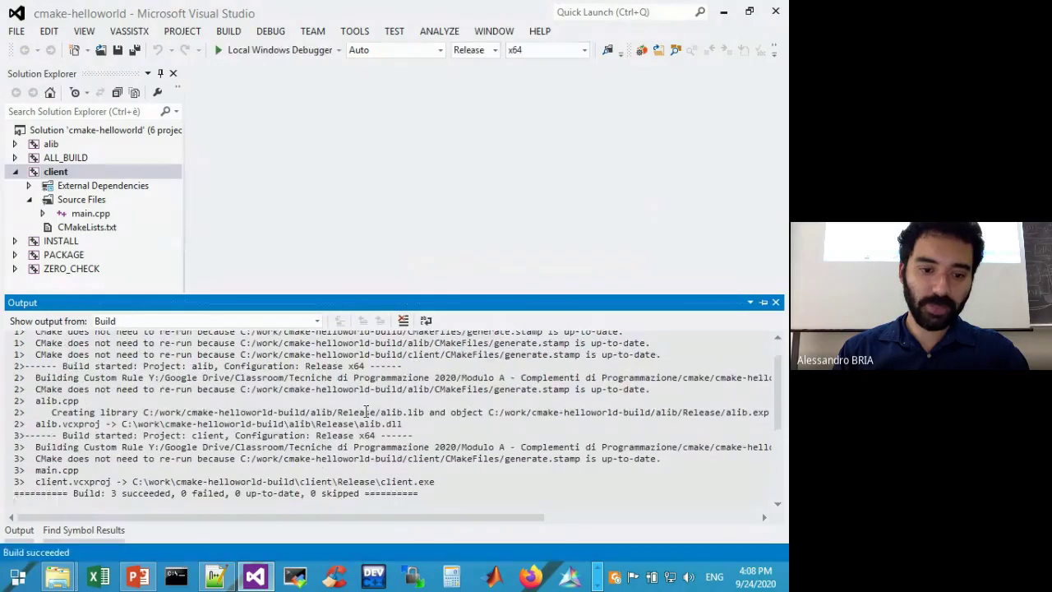
# Start client without debugging, then dismiss the missing alib.dll error and close the console.
pyautogui.click(273, 33)
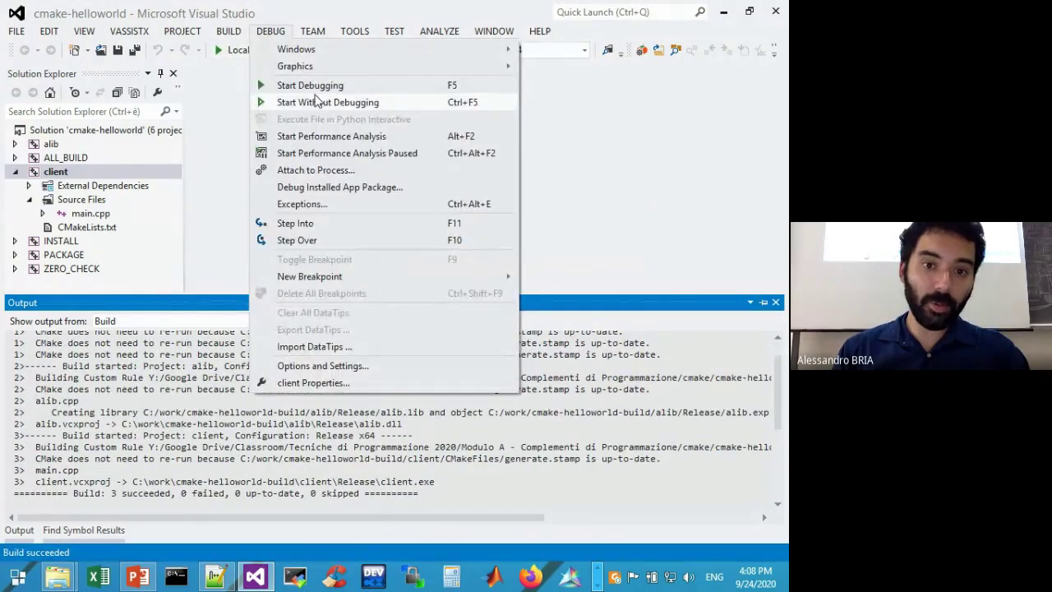
pyautogui.click(323, 101)
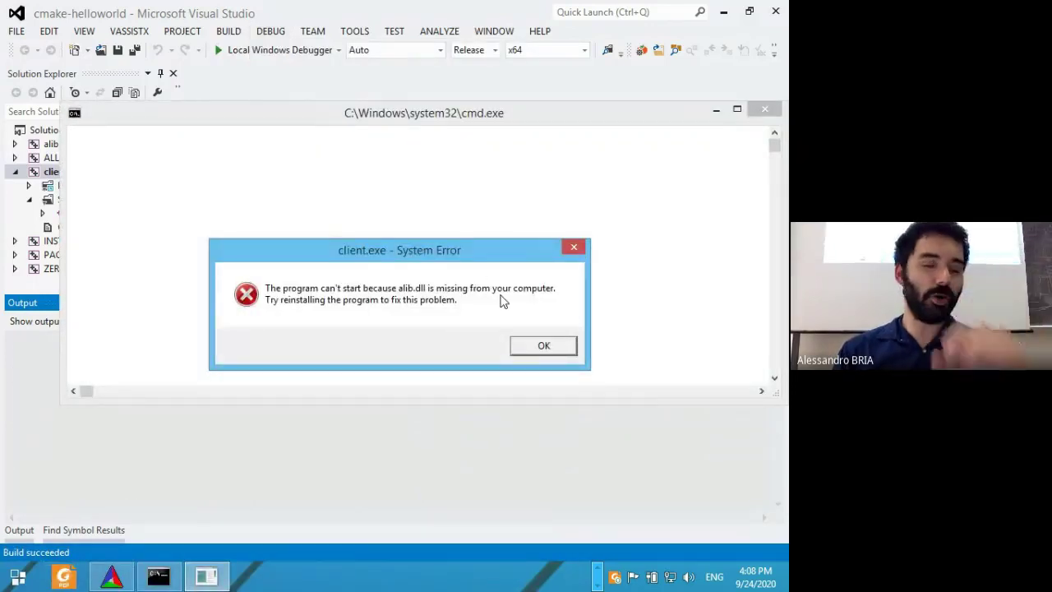
pyautogui.click(542, 347)
pyautogui.click(381, 287)
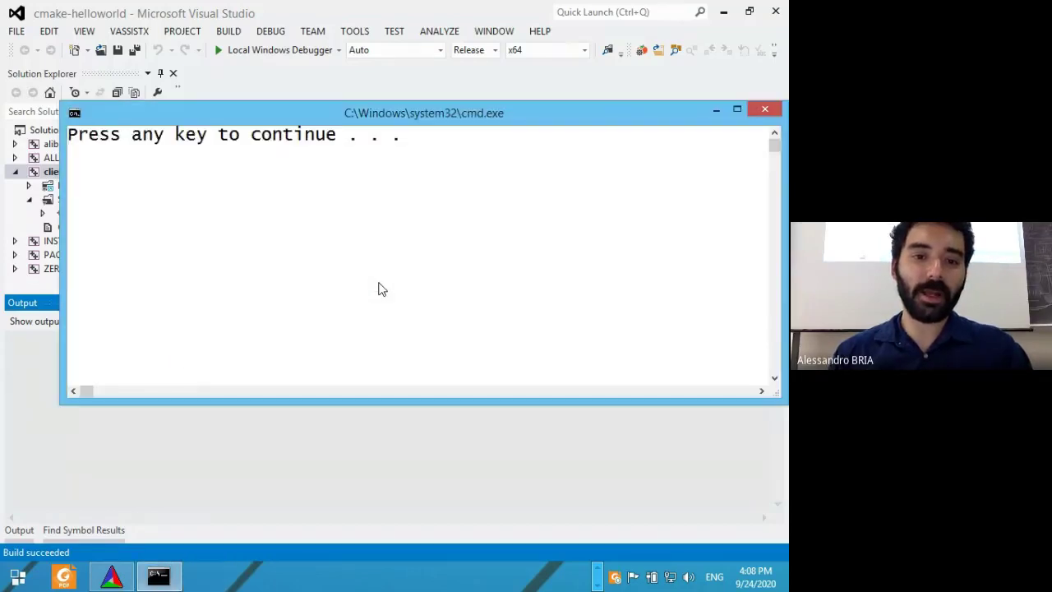
pyautogui.press('Return')
pyautogui.moveTo(57, 575)
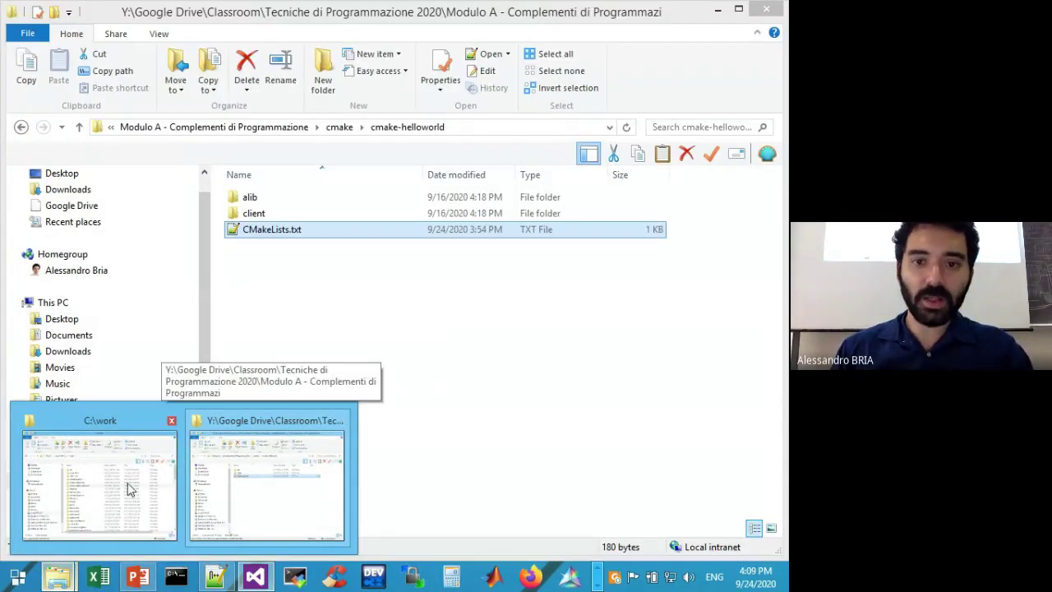
# Browse cmake-helloworld-build's x64\Release folder, then return to cmake-helloworld-build.
pyautogui.click(128, 489)
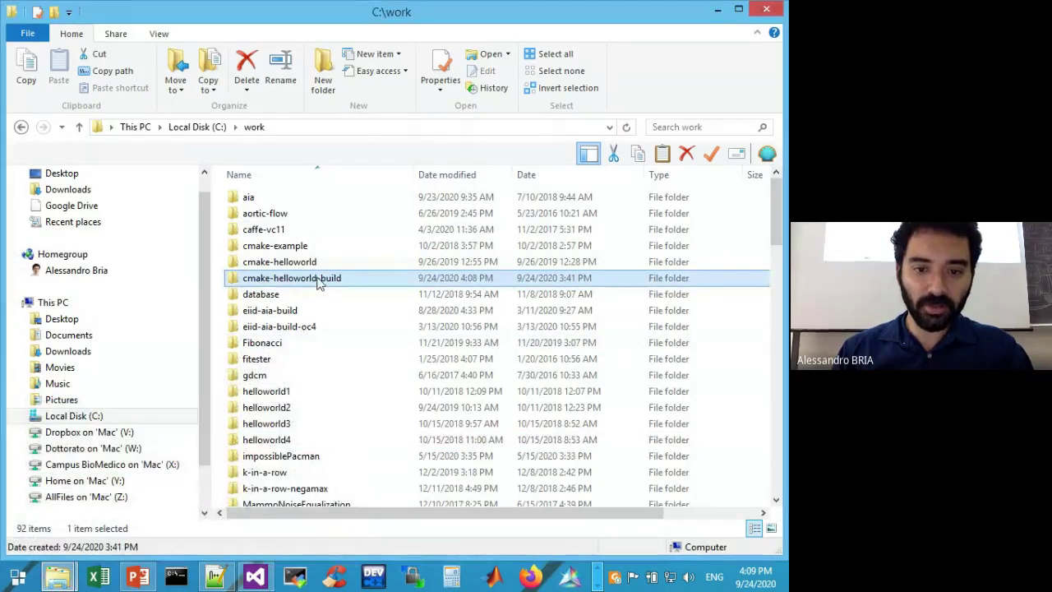
pyautogui.doubleClick(319, 284)
pyautogui.doubleClick(283, 243)
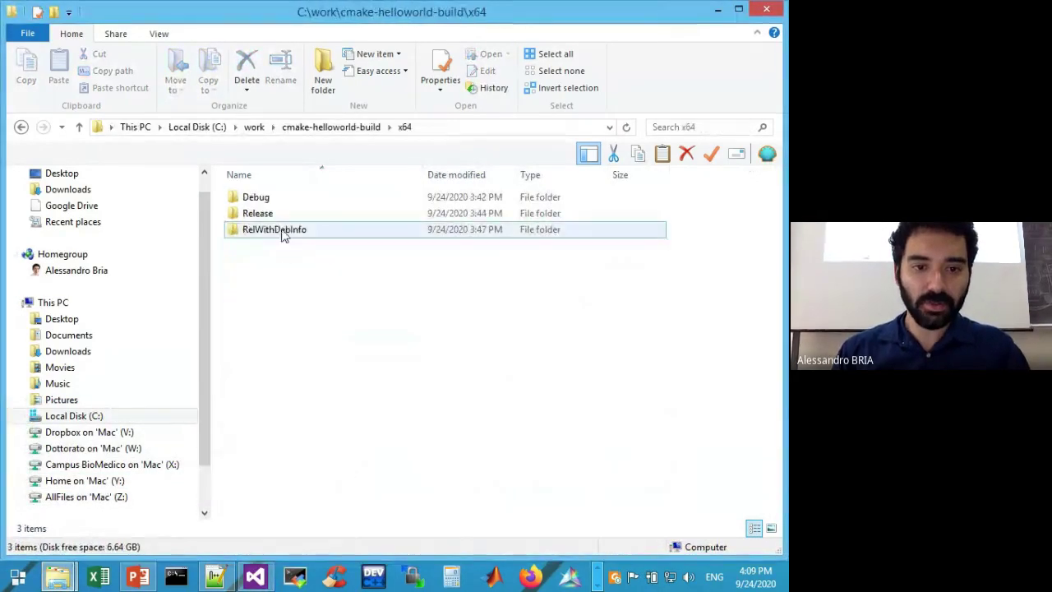
pyautogui.doubleClick(277, 215)
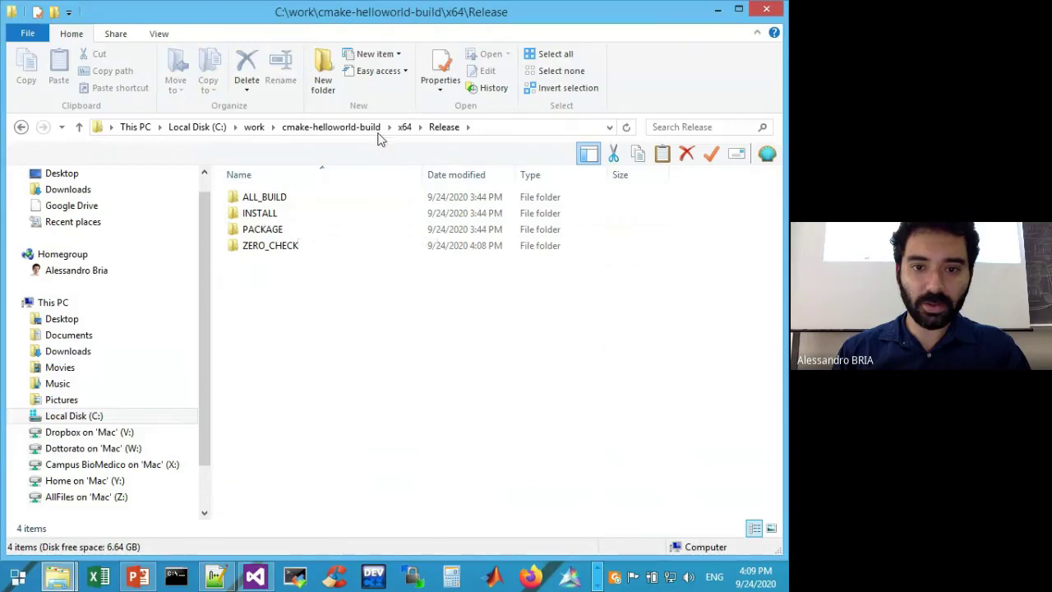
pyautogui.click(255, 129)
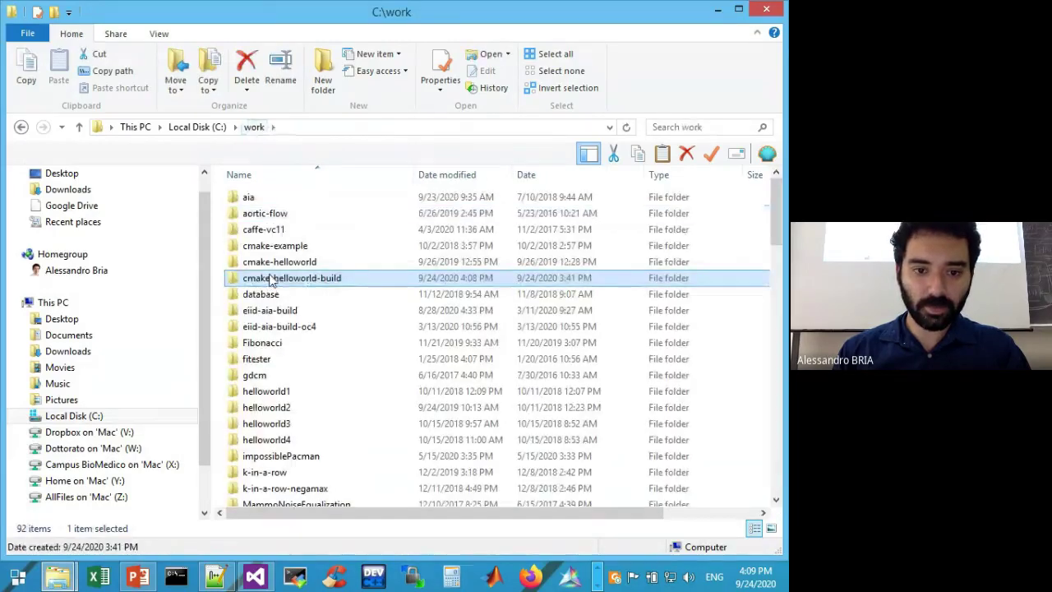
pyautogui.doubleClick(271, 279)
pyautogui.doubleClick(267, 243)
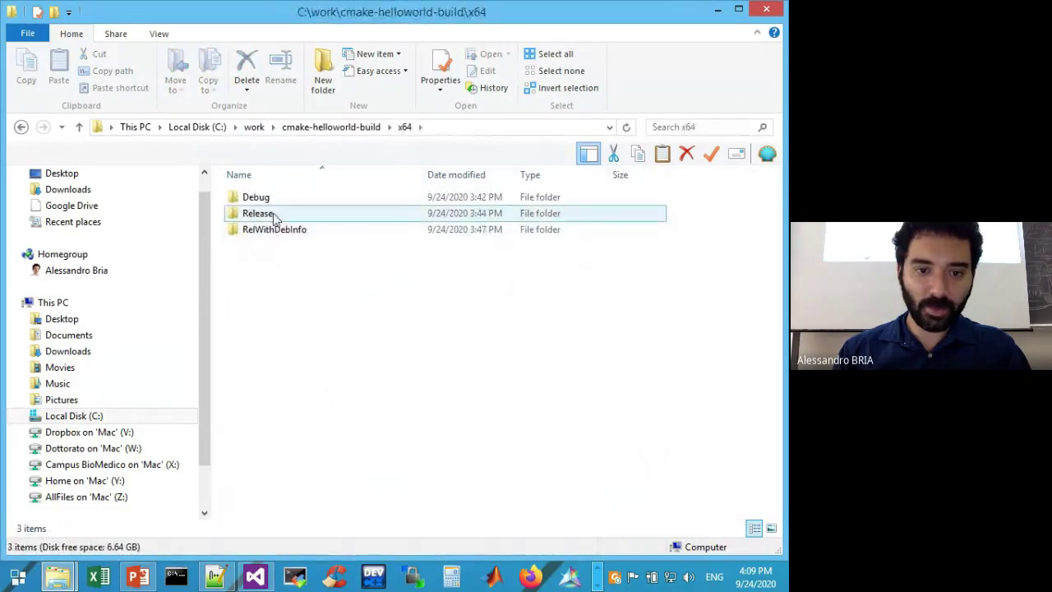
pyautogui.doubleClick(275, 215)
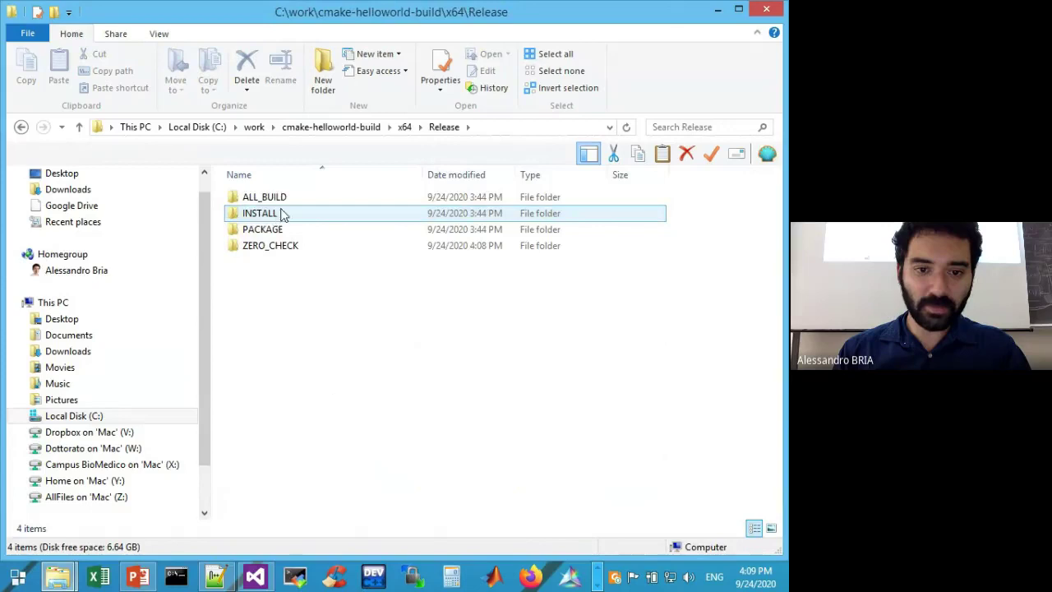
pyautogui.click(354, 130)
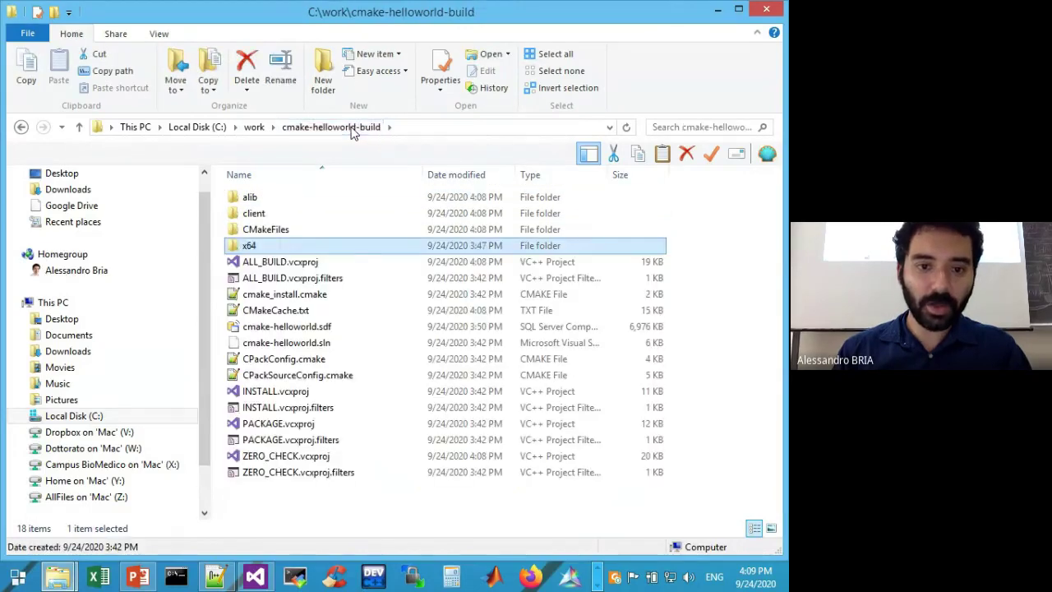
# Open the alib\Release build folder.
pyautogui.click(271, 199)
pyautogui.doubleClick(271, 201)
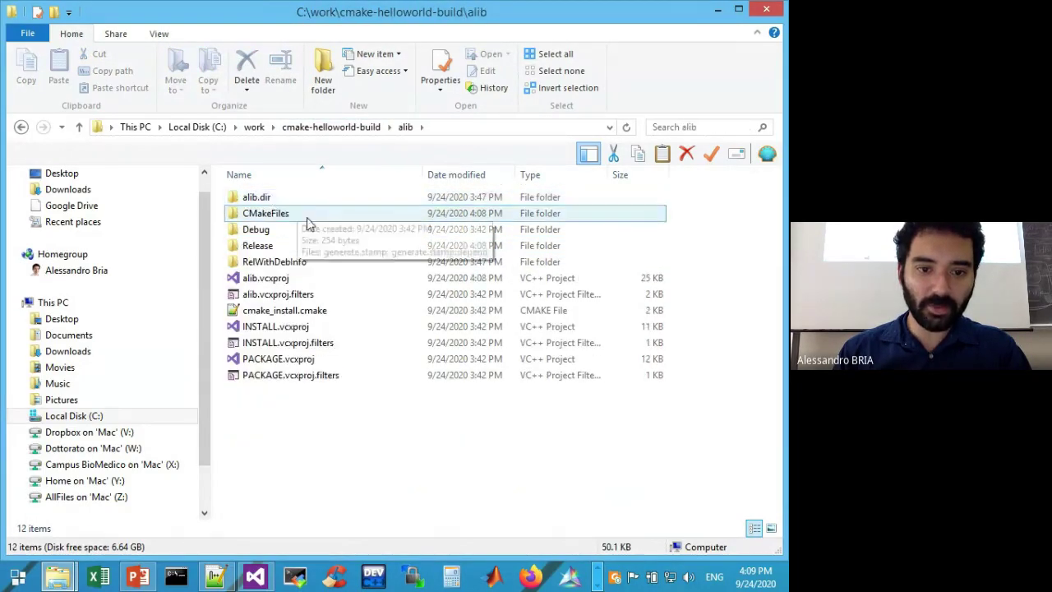
pyautogui.click(286, 244)
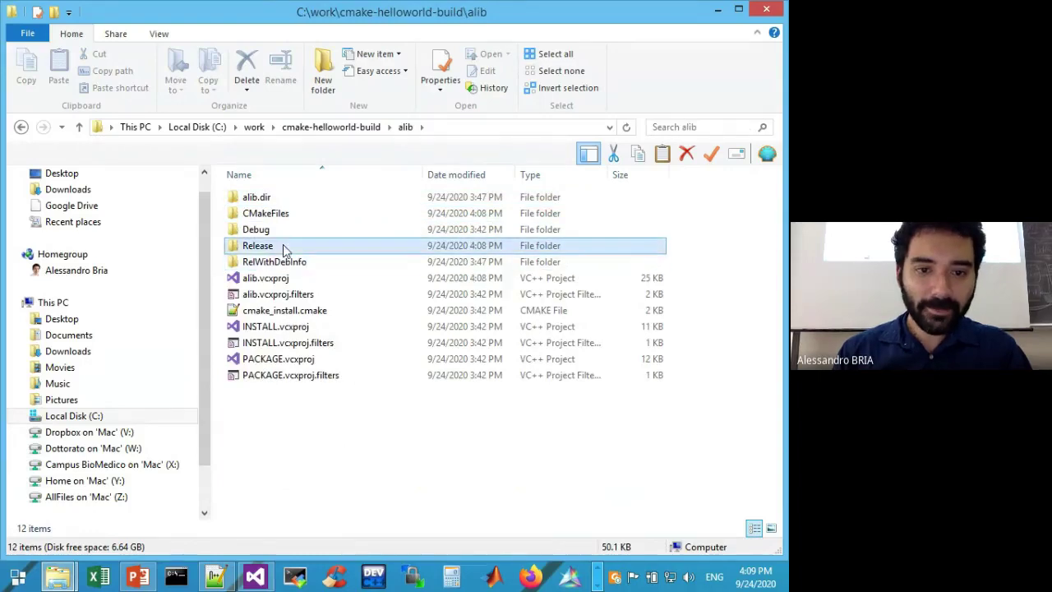
pyautogui.doubleClick(283, 244)
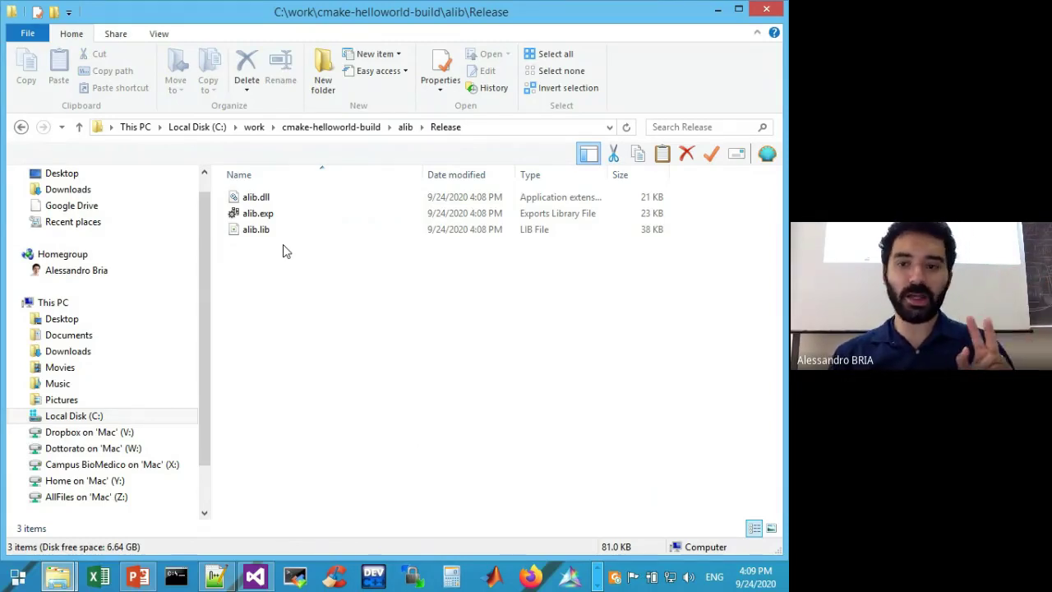
# Point out alib.dll, alib.lib and alib.exp, then show the folder's full path in the address bar.
pyautogui.click(258, 200)
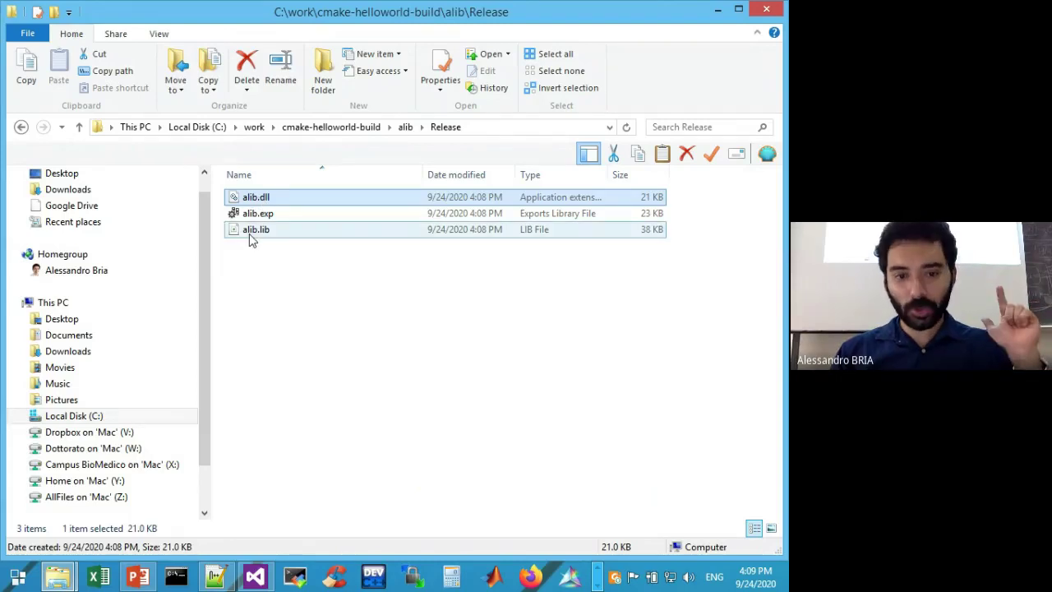
pyautogui.click(250, 234)
pyautogui.click(255, 215)
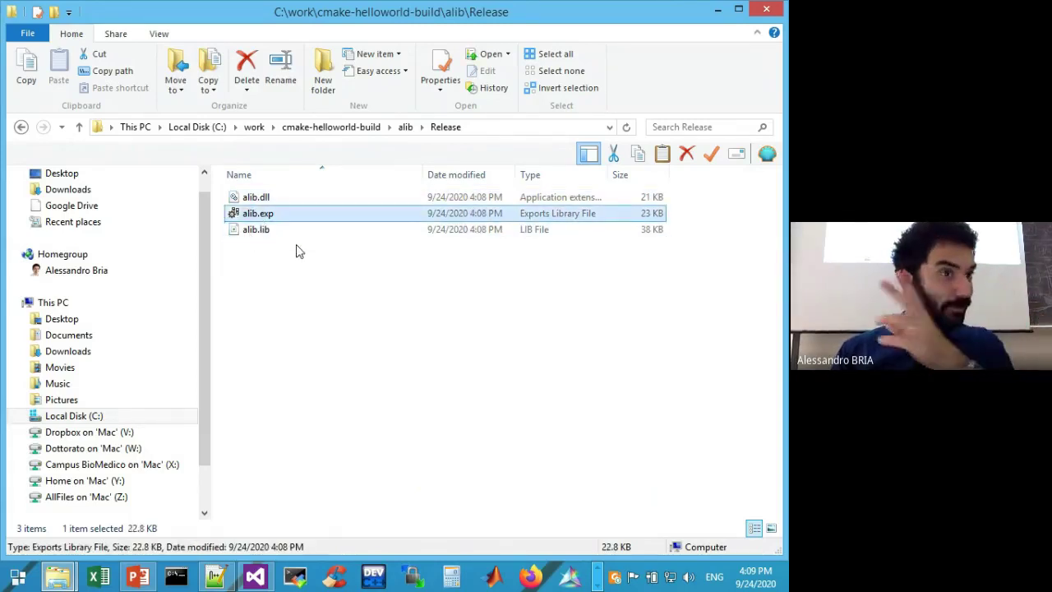
pyautogui.click(303, 202)
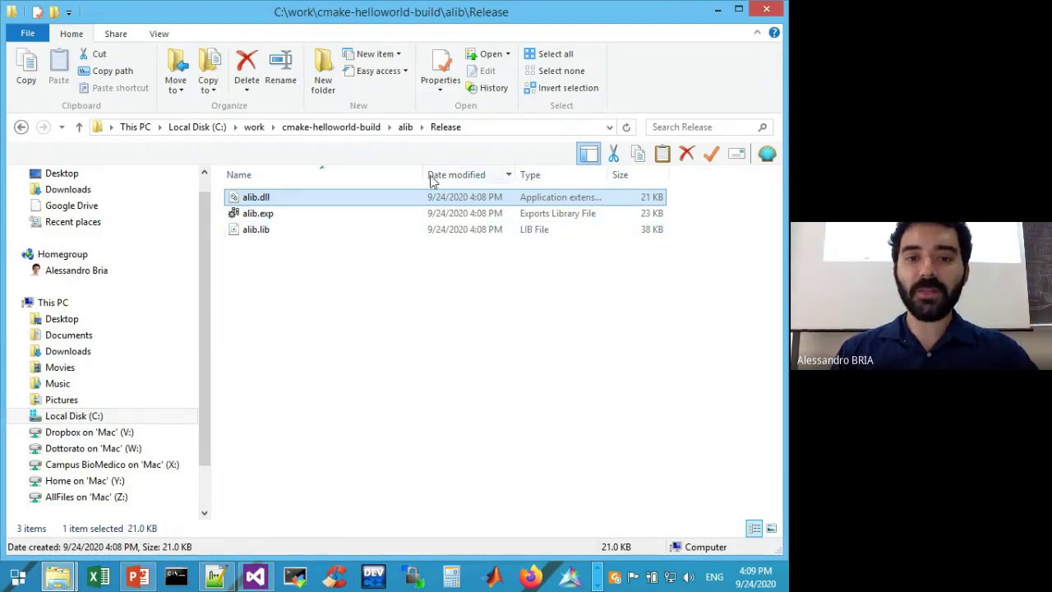
pyautogui.click(497, 127)
pyautogui.hotkey('ctrl', 'c')
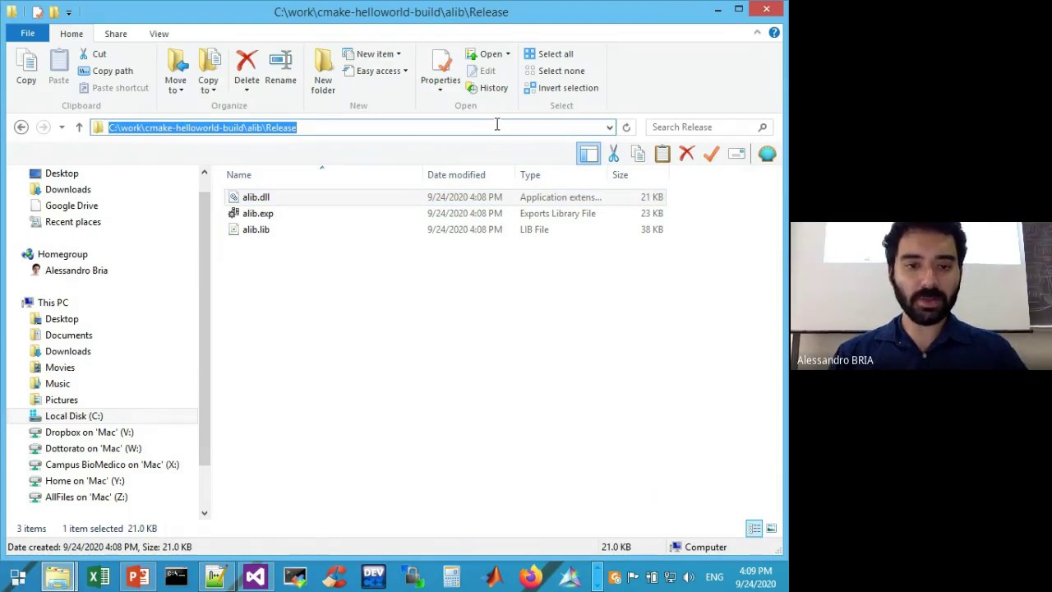
# Open the Environment Variables dialog from the computer's Advanced system settings.
pyautogui.click(18, 577)
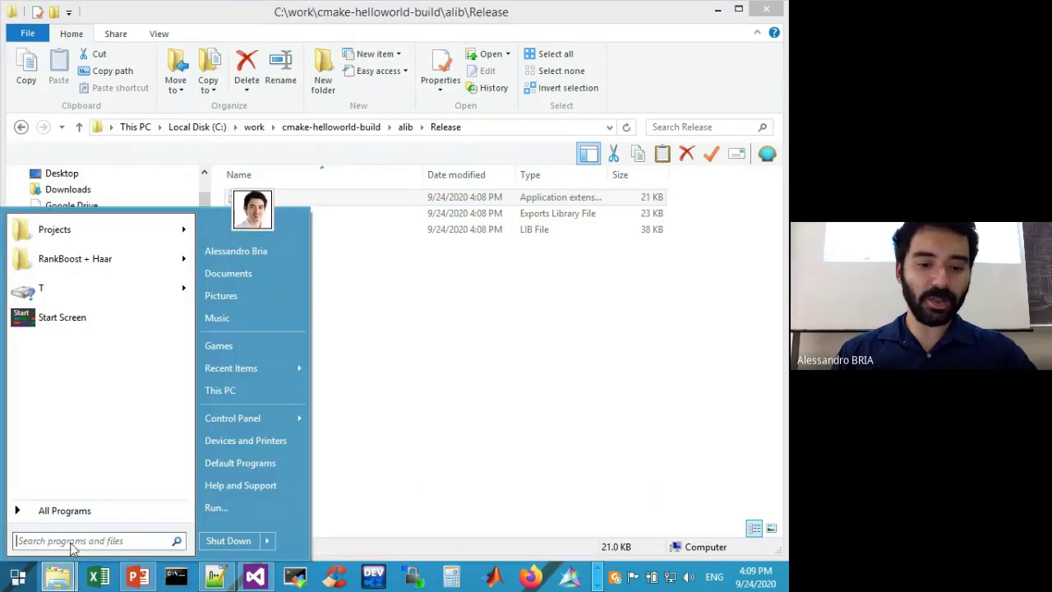
pyautogui.rightClick(223, 392)
pyautogui.click(280, 516)
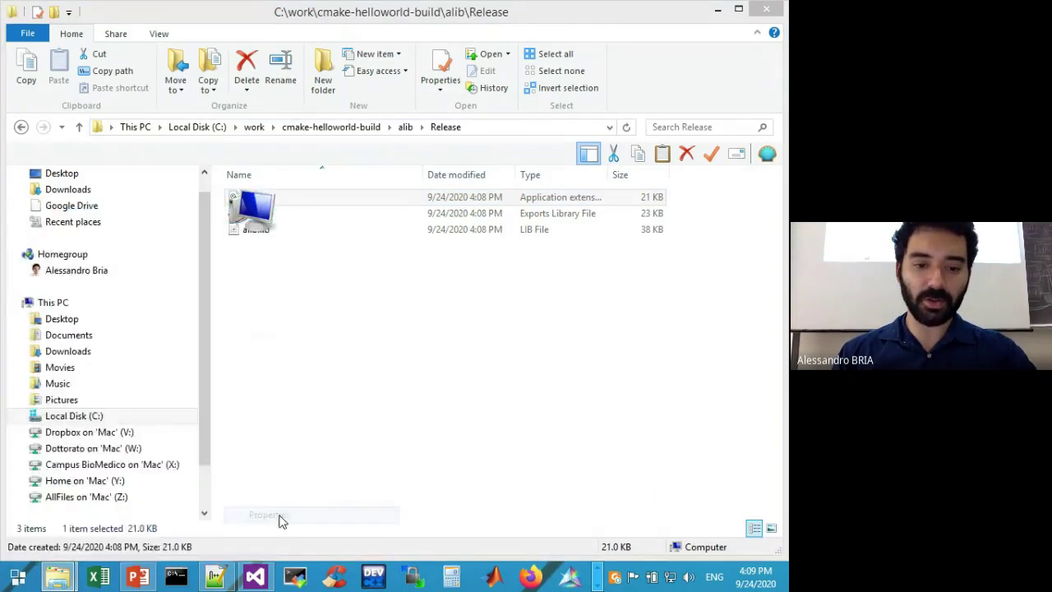
pyautogui.click(90, 269)
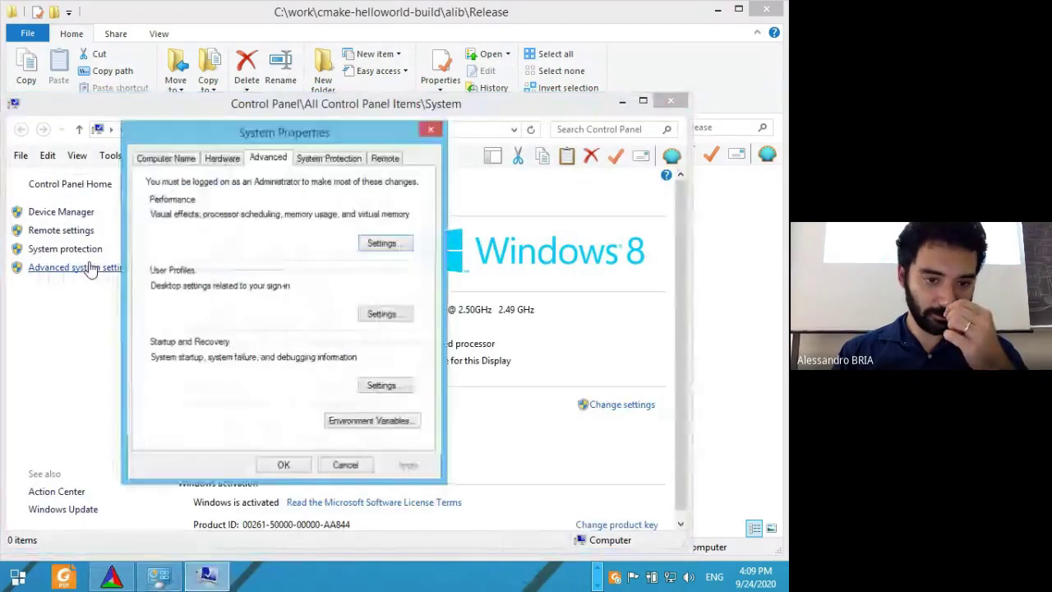
pyautogui.click(366, 420)
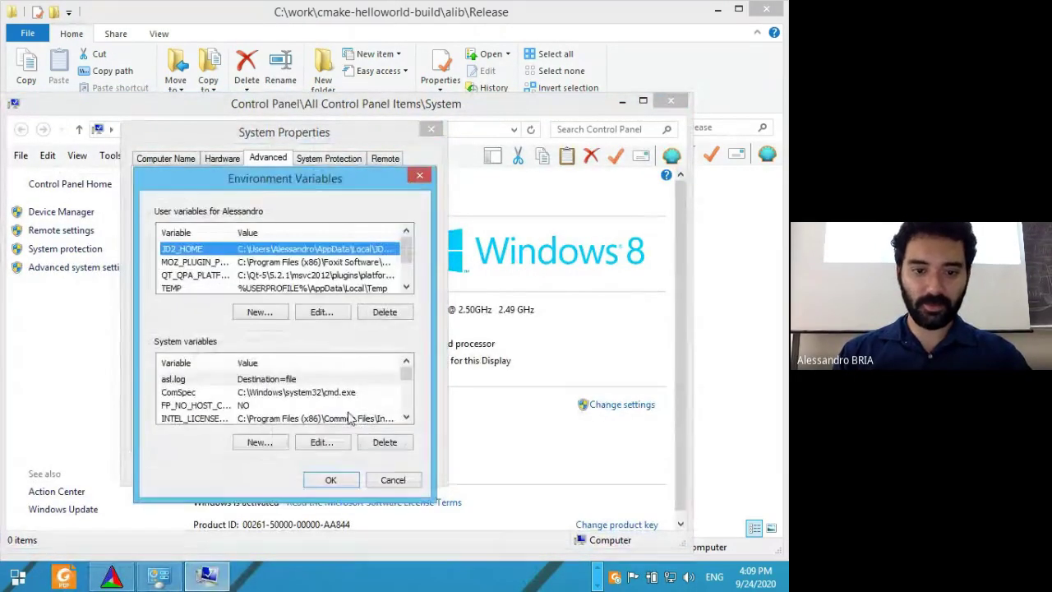
pyautogui.click(406, 287)
pyautogui.click(406, 287)
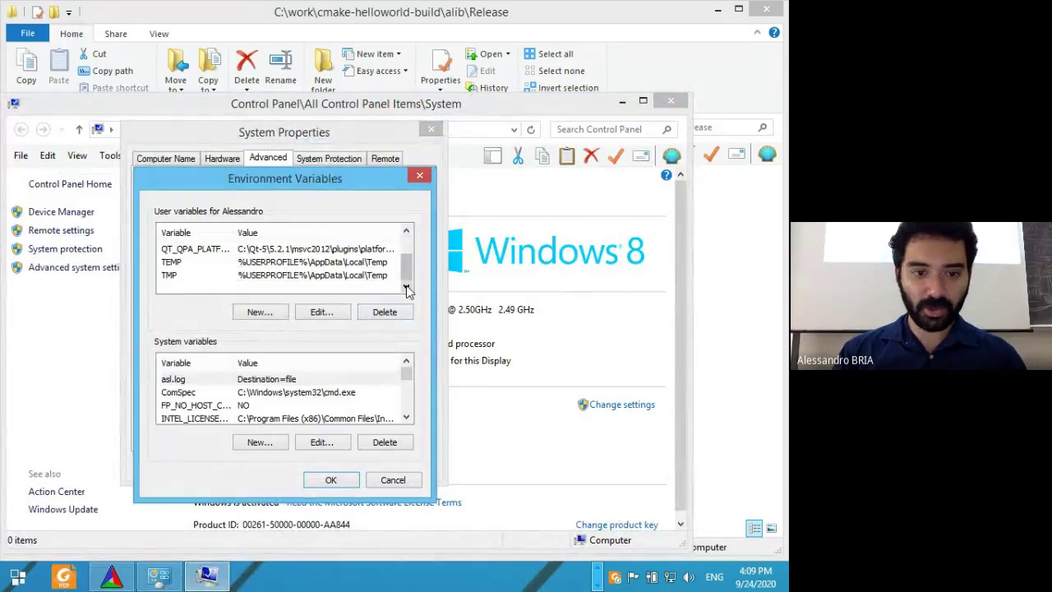
pyautogui.moveTo(406, 418); pyautogui.dragTo(411, 421)
# Append ;C:\work\cmake-helloworld-build\alib\Release to the system Path and confirm every dialog.
pyautogui.click(372, 406)
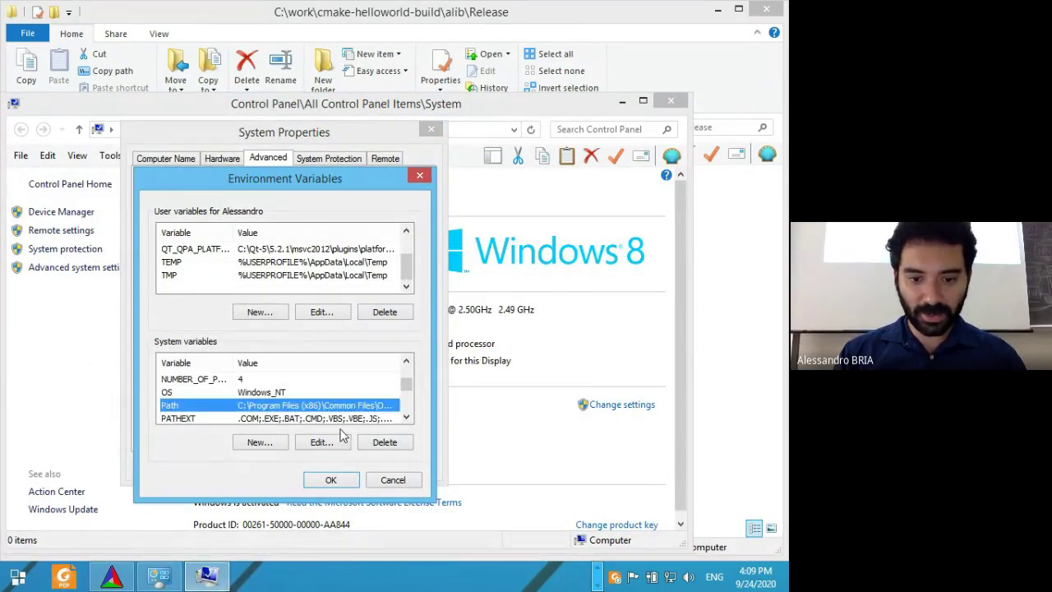
pyautogui.click(321, 442)
pyautogui.click(407, 279)
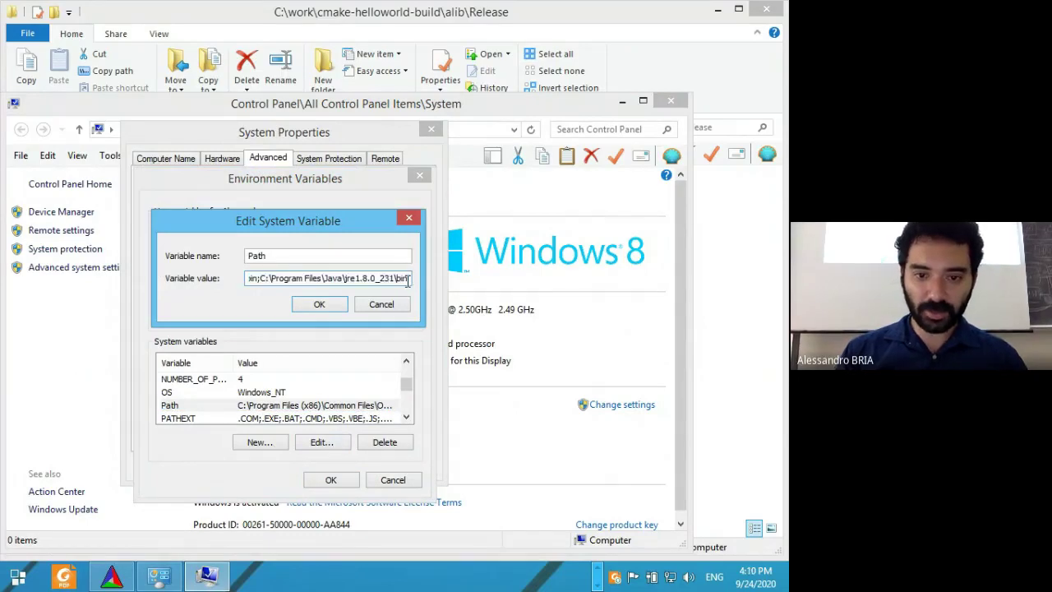
pyautogui.write(';')
pyautogui.hotkey('ctrl', 'v')
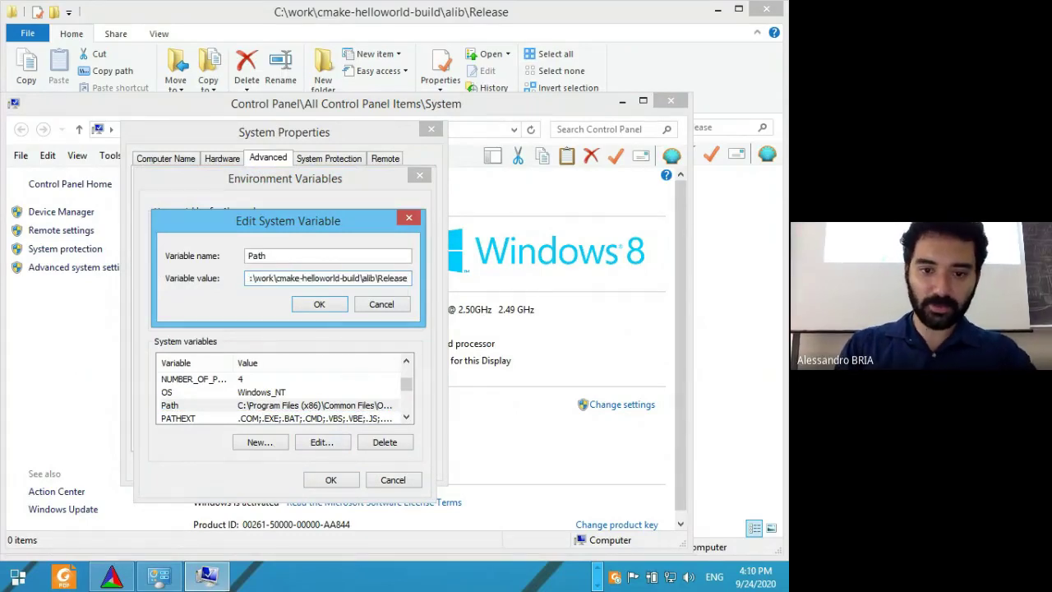
pyautogui.click(319, 304)
pyautogui.click(323, 477)
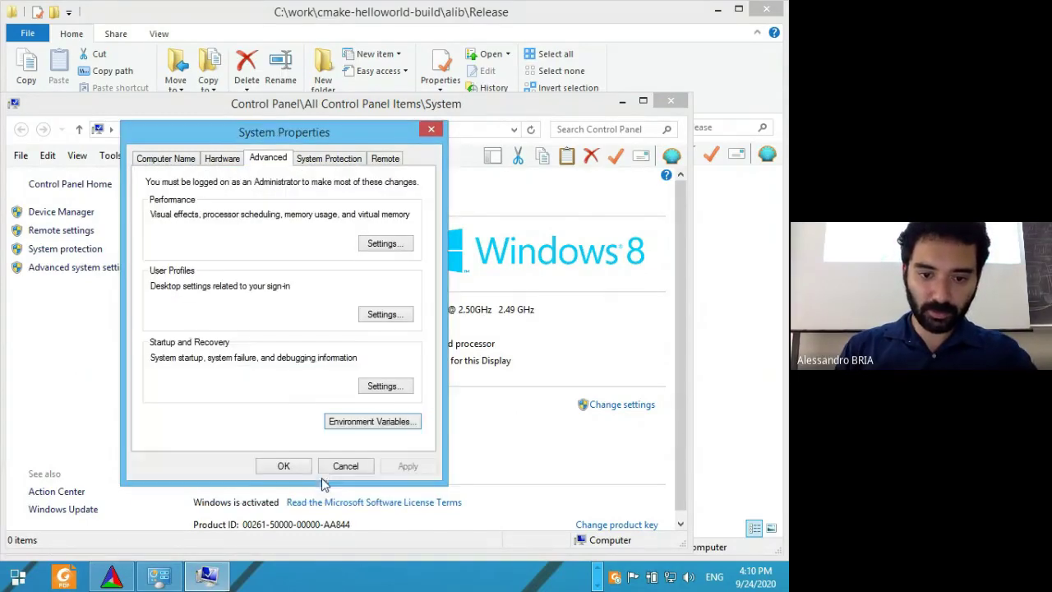
pyautogui.click(284, 467)
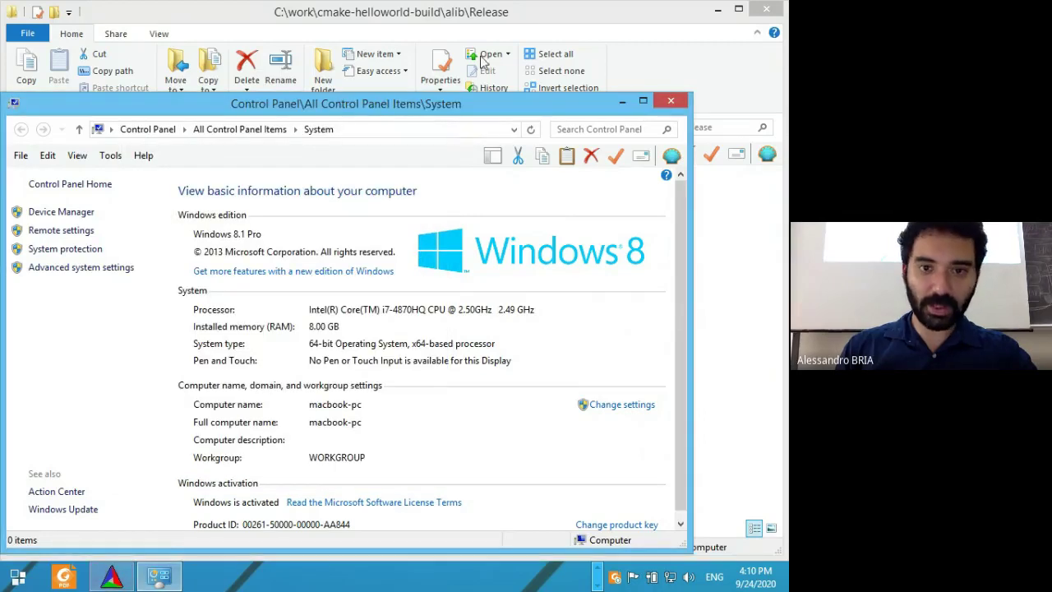
pyautogui.click(507, 18)
# Go up to cmake-helloworld-build, open client\Release, and select client.exe.
pyautogui.click(405, 126)
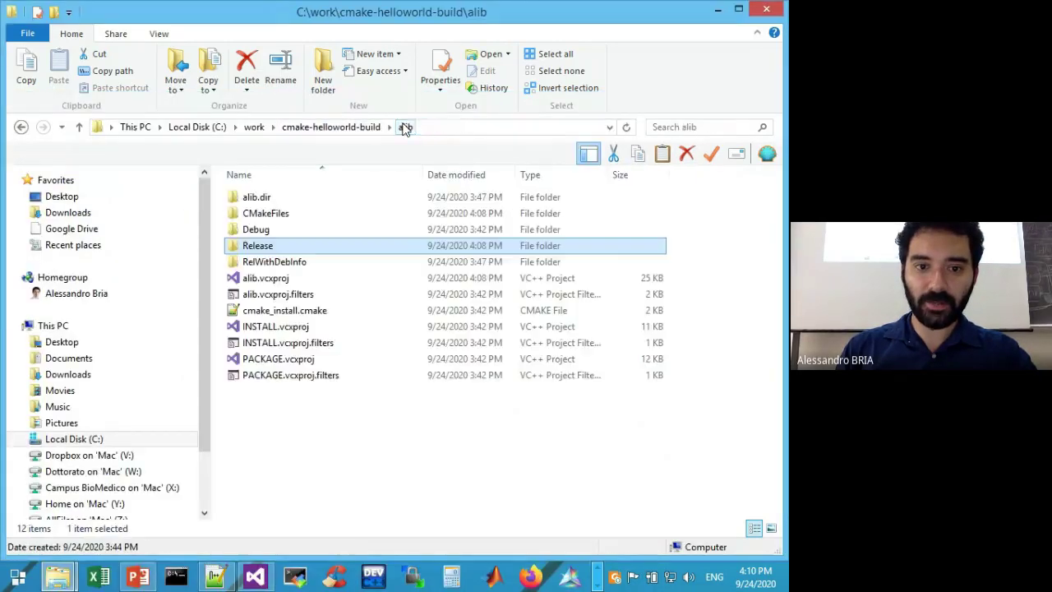
pyautogui.click(329, 126)
pyautogui.doubleClick(263, 213)
pyautogui.doubleClick(277, 249)
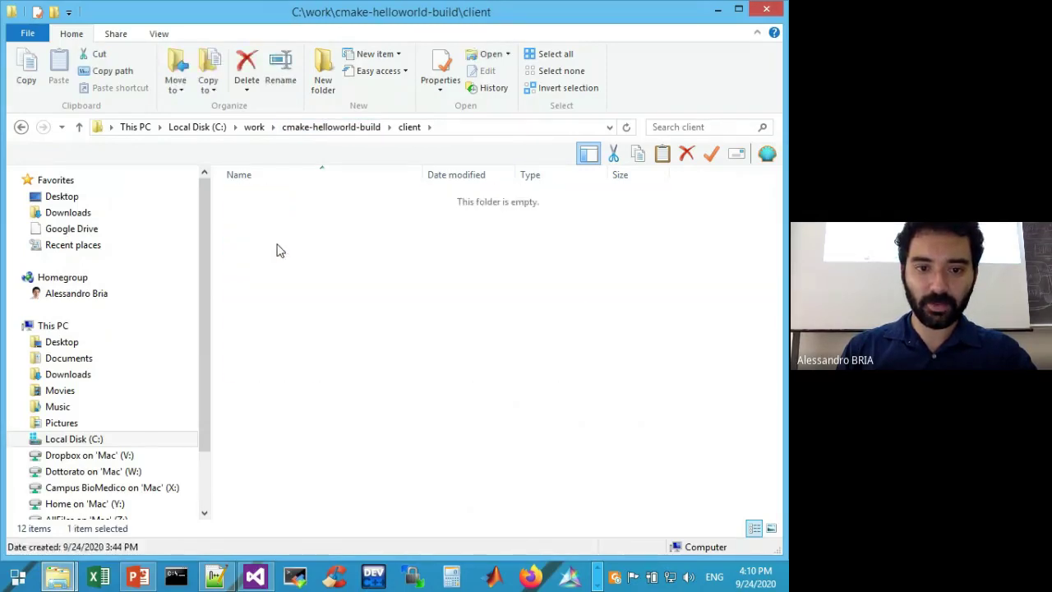
pyautogui.click(286, 201)
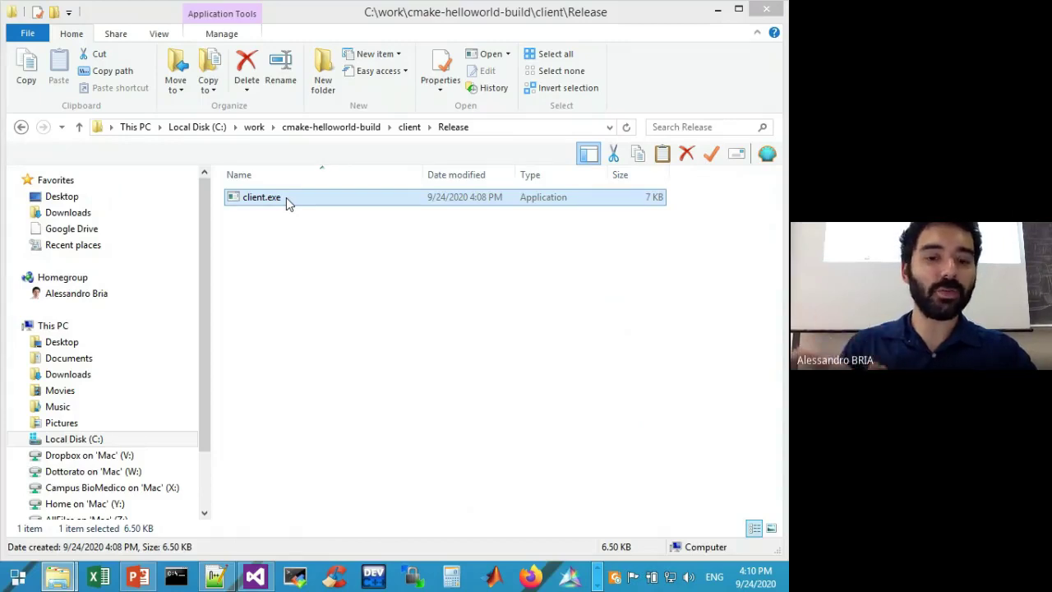
# In a new Command Prompt, cd into the client Release folder using its copied path.
pyautogui.click(180, 577)
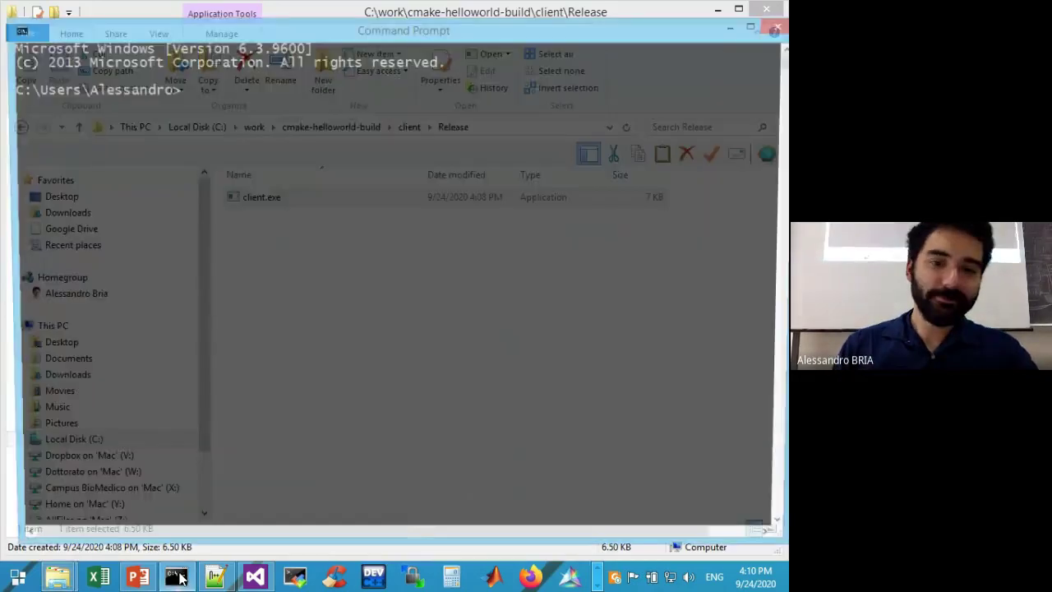
pyautogui.write('cd')
pyautogui.moveTo(643, 35); pyautogui.dragTo(542, 109)
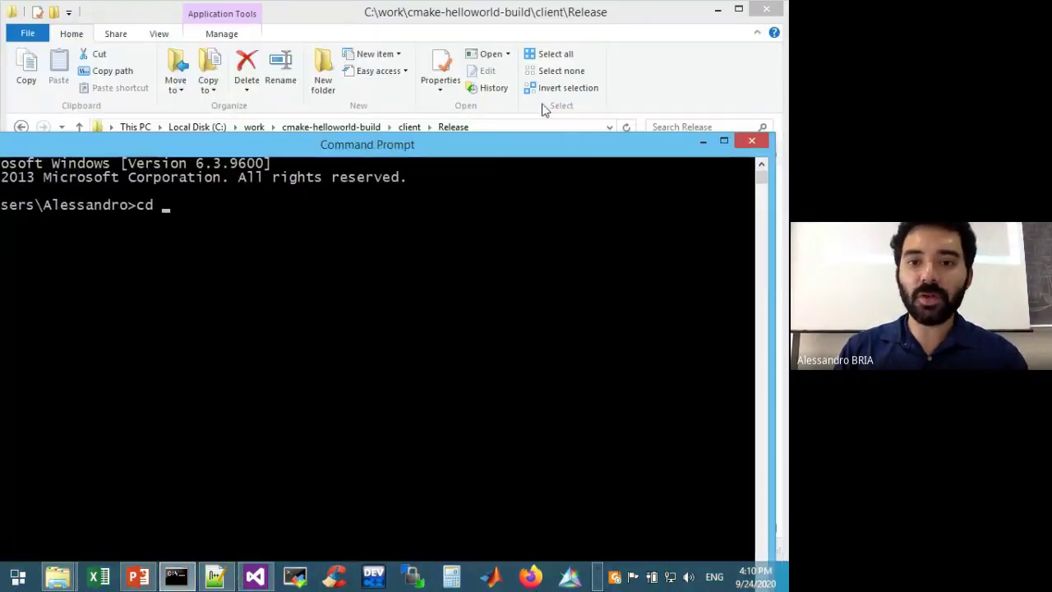
pyautogui.click(498, 128)
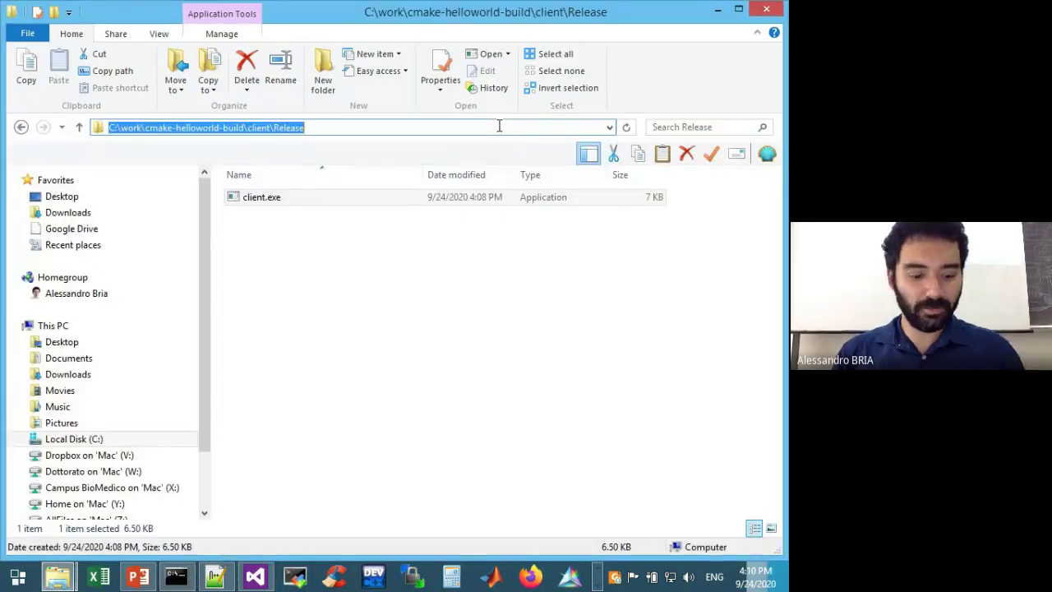
pyautogui.click(175, 578)
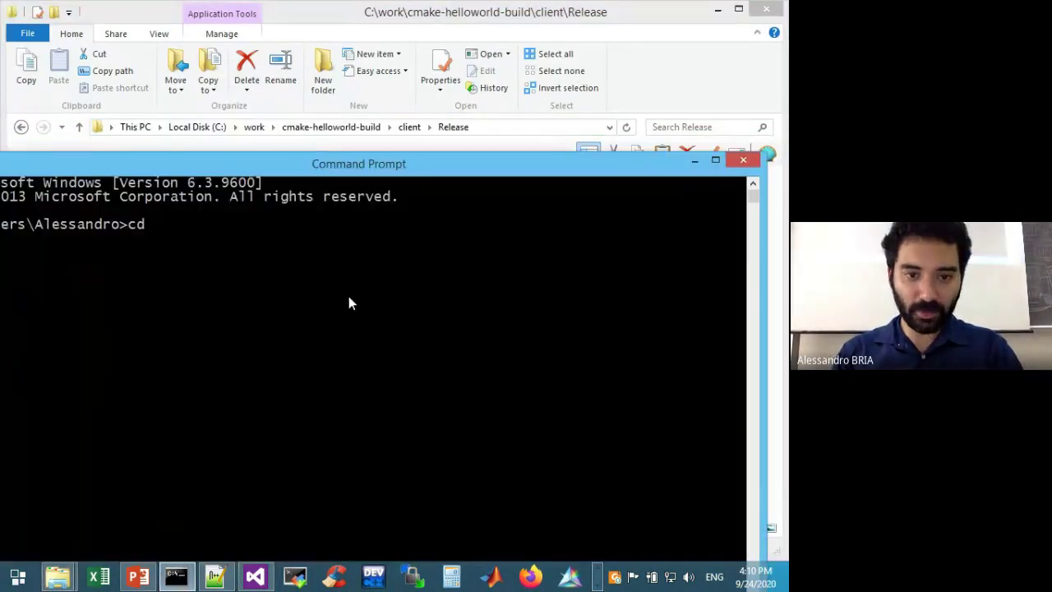
pyautogui.rightClick(349, 303)
pyautogui.click(385, 340)
pyautogui.press('Return')
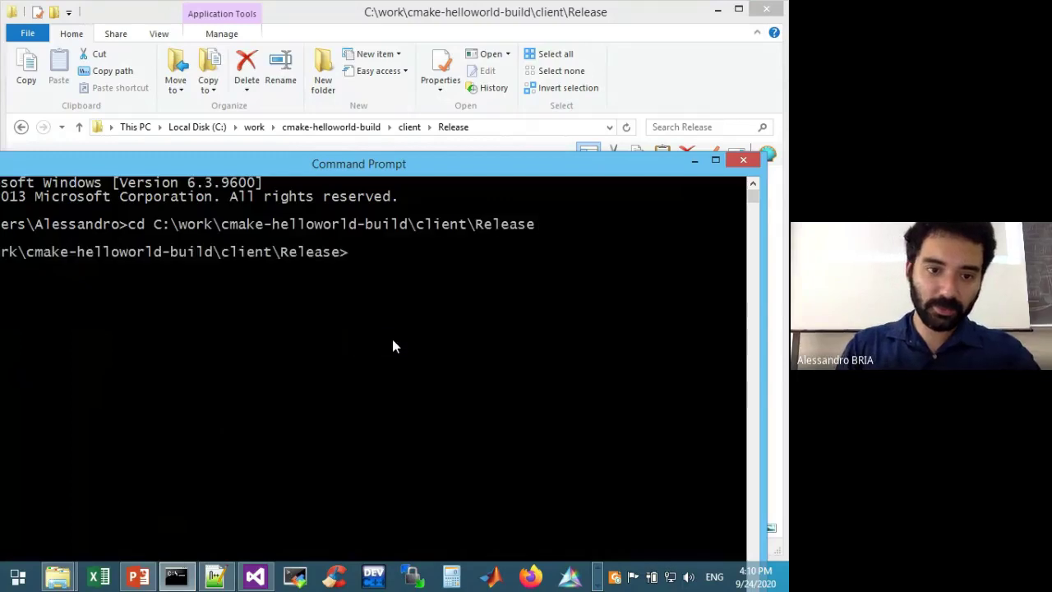
# Run client.exe, which prints 'Hello from alib::foo() [SHARED LIBRARY]', then close the console.
pyautogui.write('client.exe')
pyautogui.press('Return')
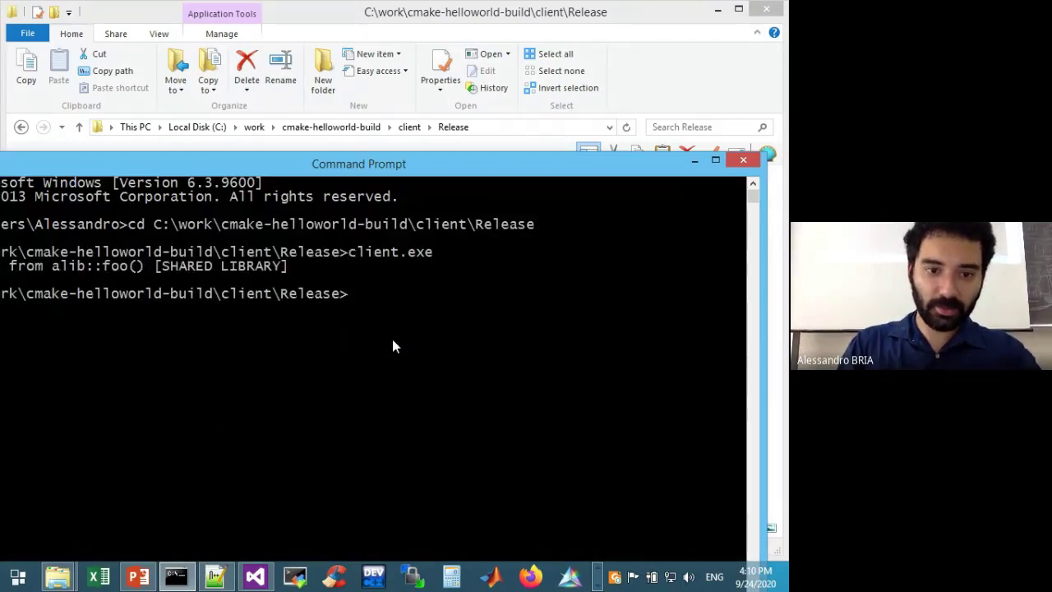
pyautogui.moveTo(332, 166); pyautogui.dragTo(393, 146)
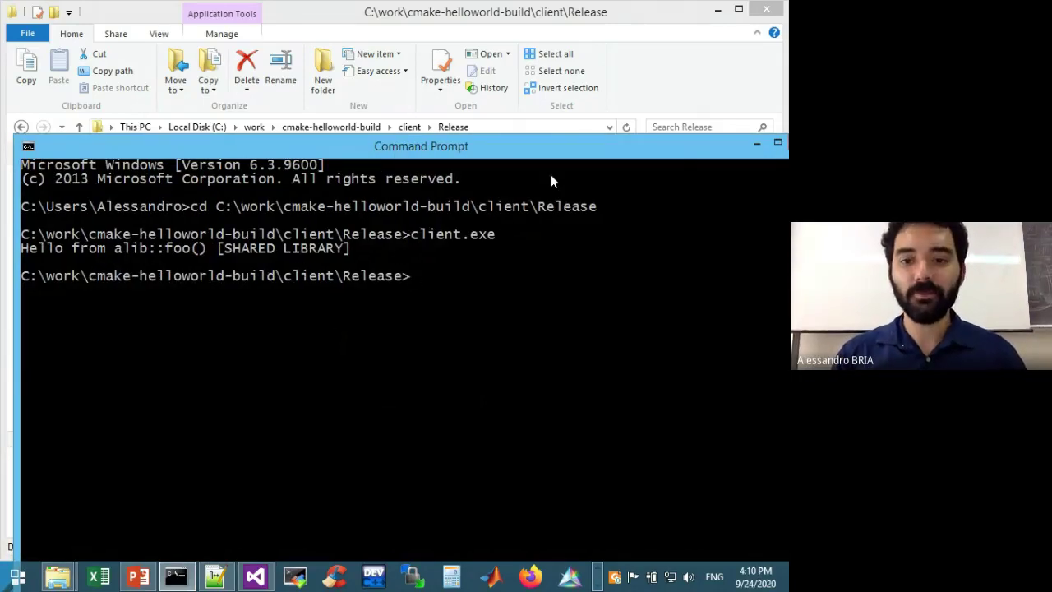
pyautogui.moveTo(575, 150); pyautogui.dragTo(541, 241)
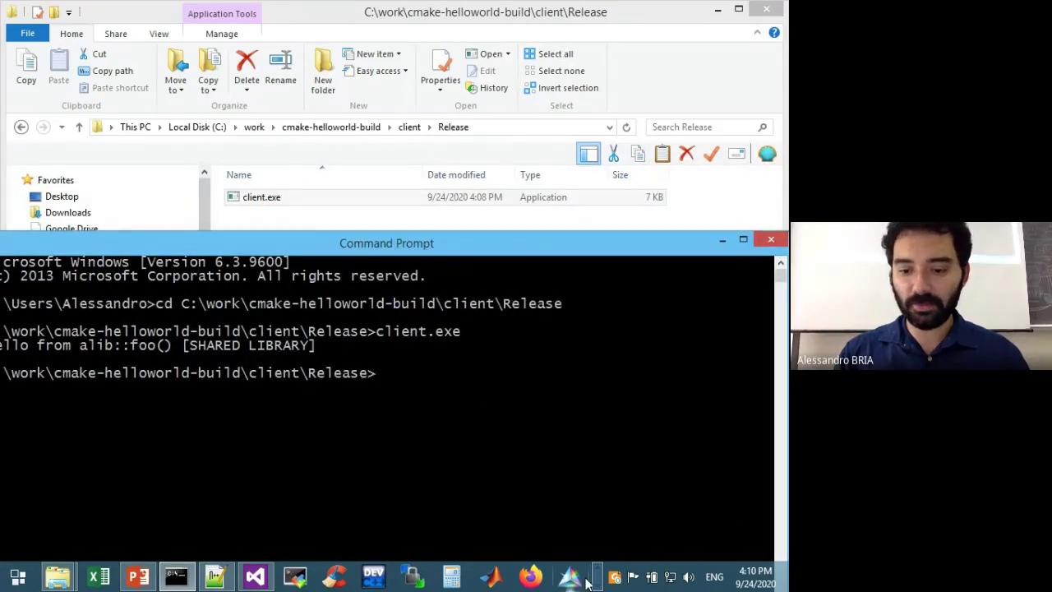
pyautogui.click(767, 244)
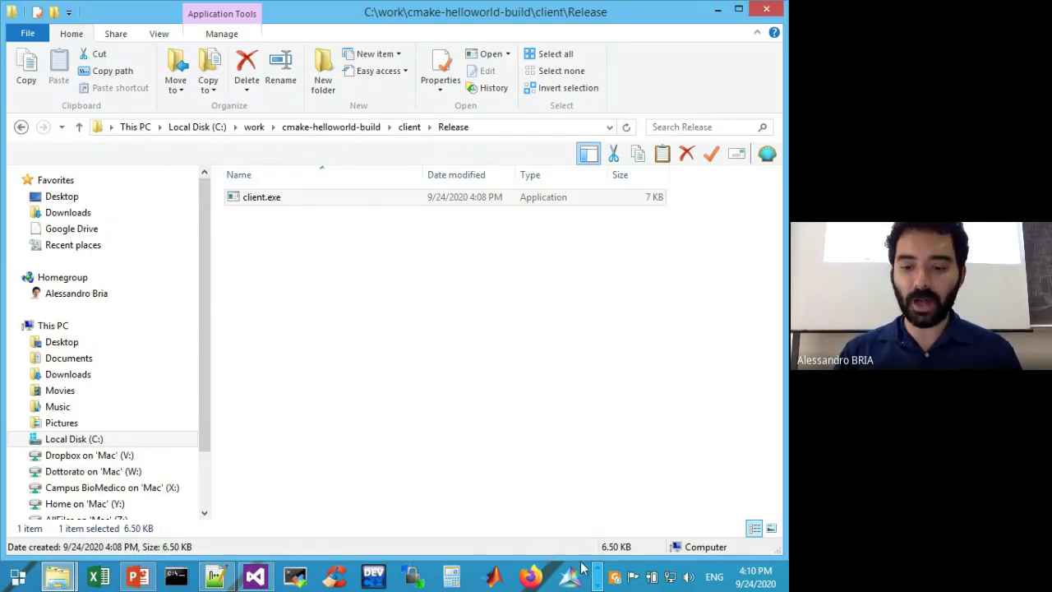
pyautogui.click(138, 576)
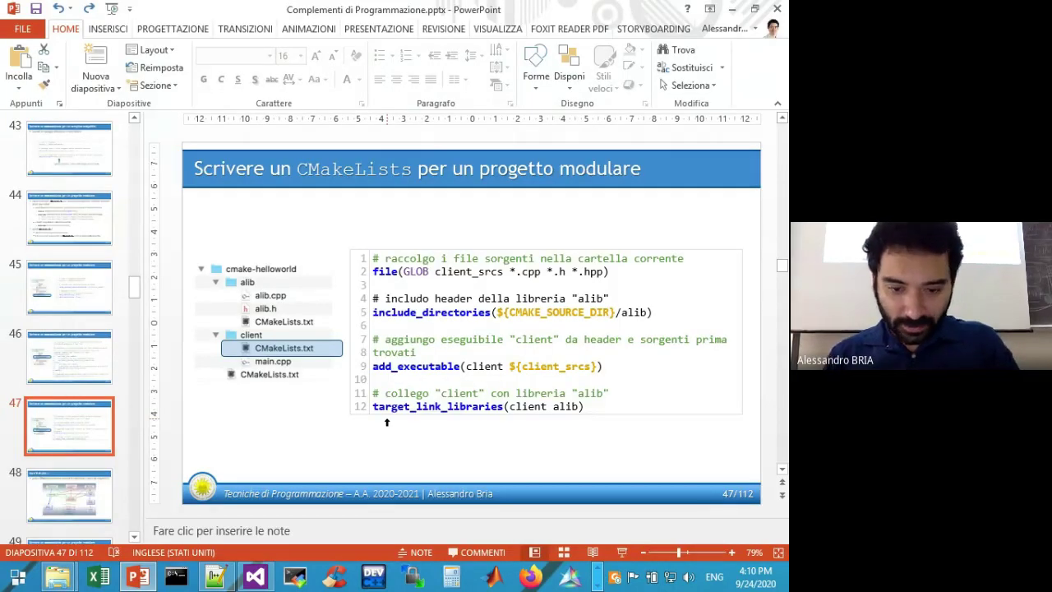
# Present the lecture from slide 47 and advance to slide 48, "Ma c'è di più..." on CPack.
pyautogui.hotkey('shift', 'F5')
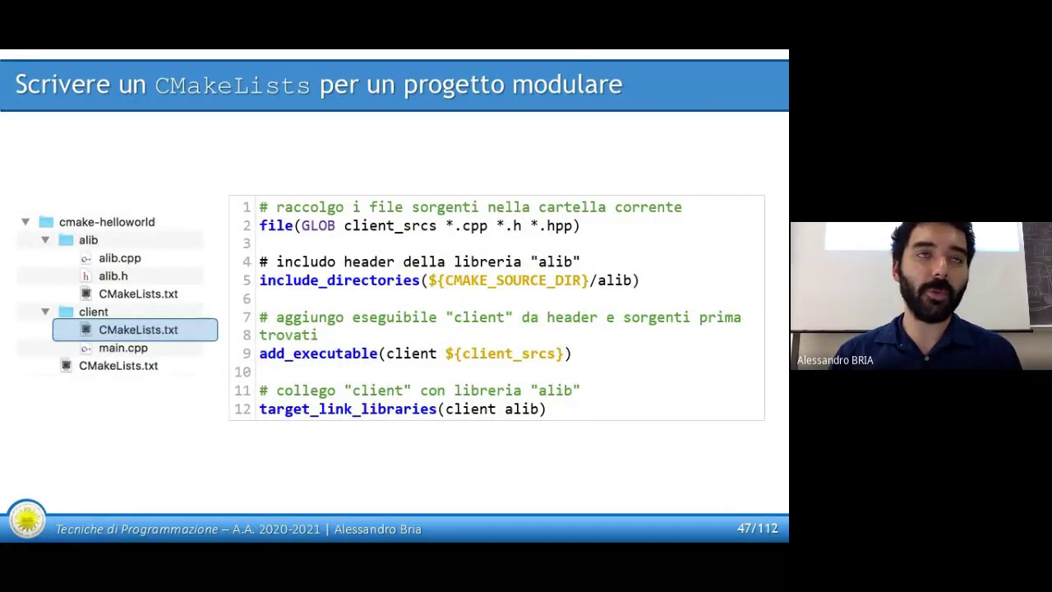
pyautogui.press('Right')
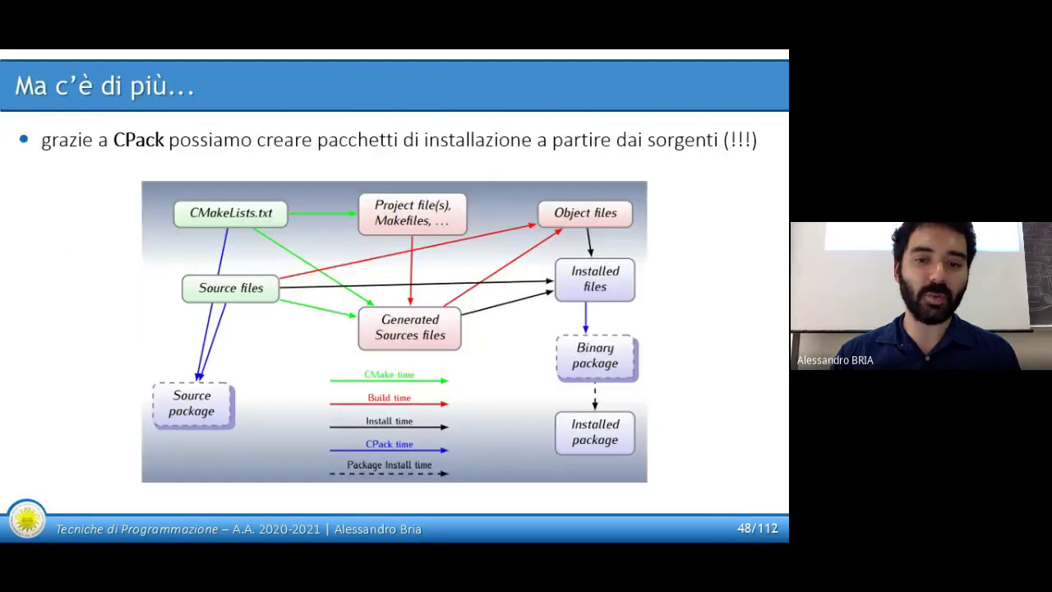